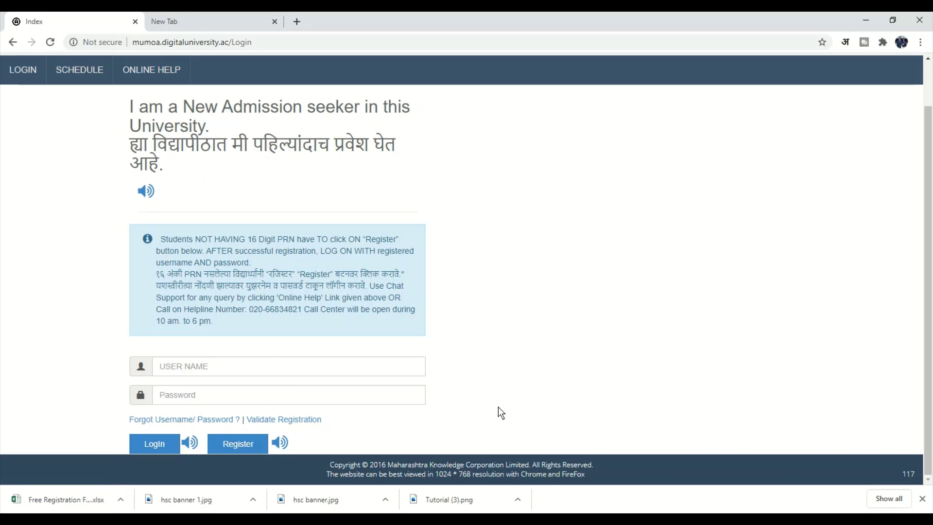
Open New Registration, enter the applicant's first name and surname, and choose relation Son
{"action": "left_click", "coordinate": [247, 451]}
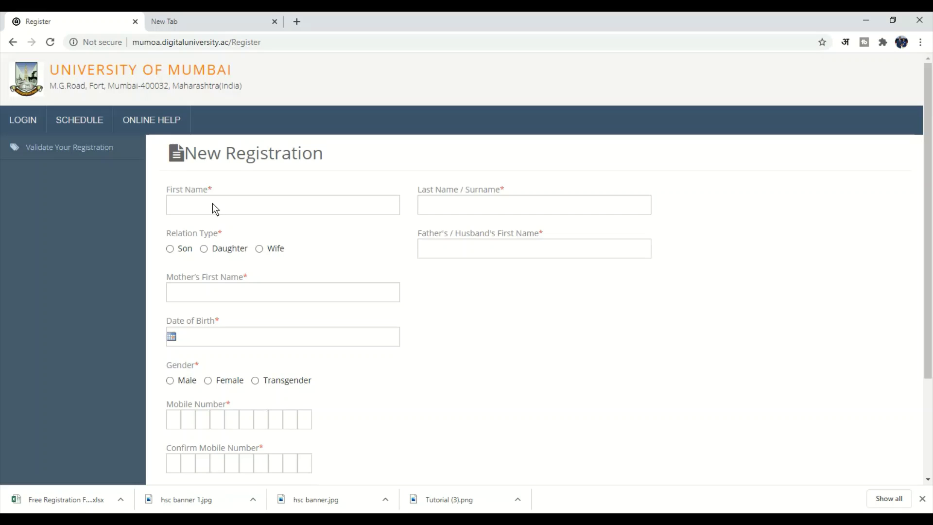
{"action": "left_click", "coordinate": [212, 203]}
{"action": "key", "text": "Tab"}
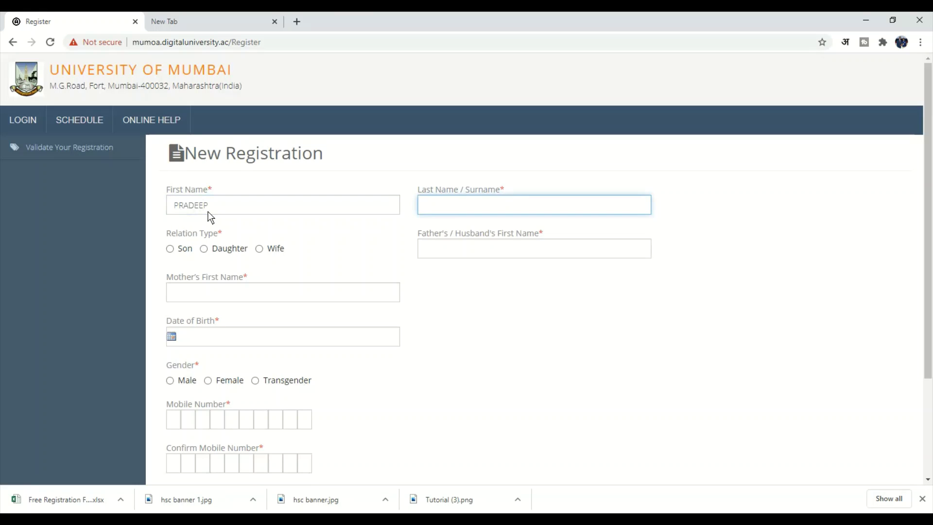
{"action": "key", "text": "Tab"}
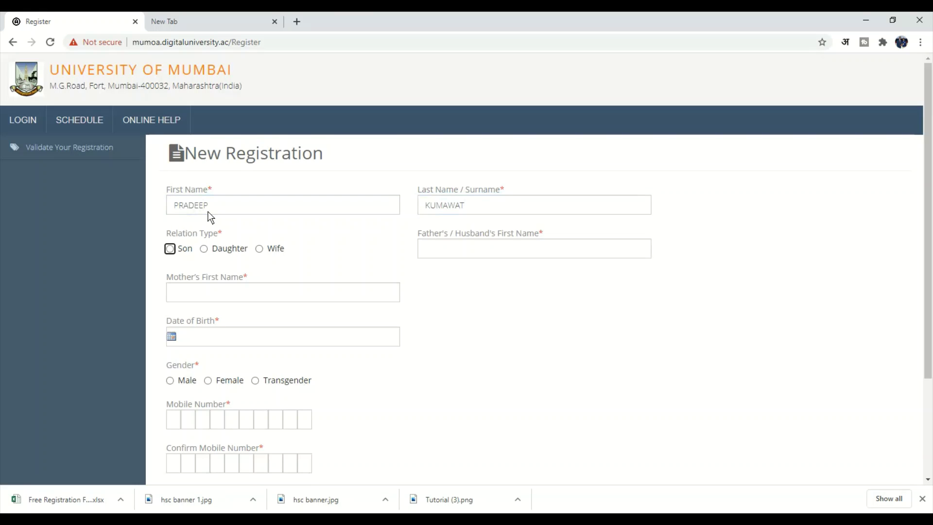
{"action": "left_click", "coordinate": [171, 249]}
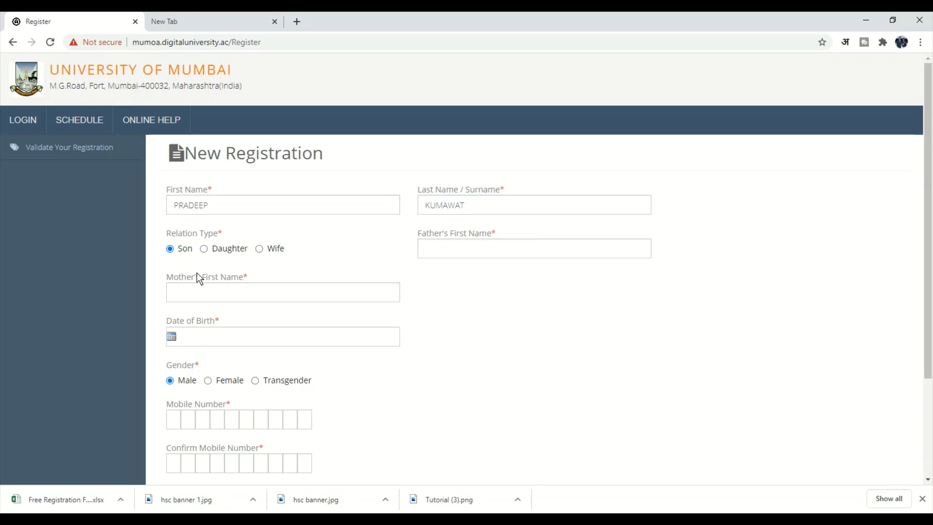
Fill in the father's and mother's first names
{"action": "left_click", "coordinate": [431, 252]}
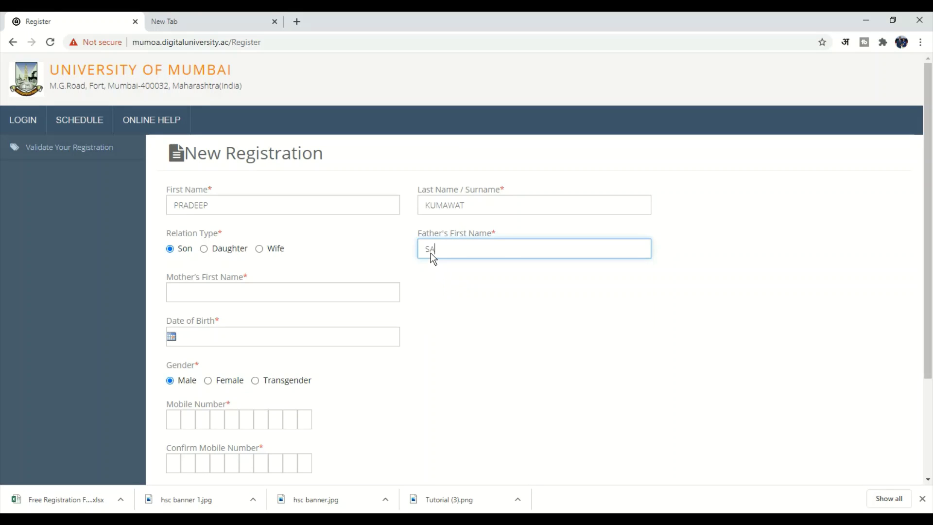
{"action": "key", "text": "Tab"}
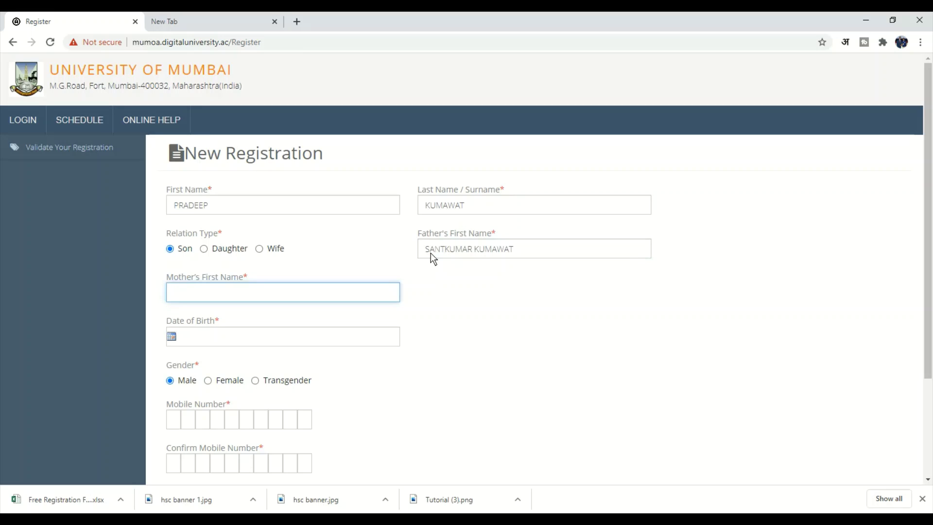
{"action": "type", "text": "KESHRI"}
{"action": "key", "text": "Tab"}
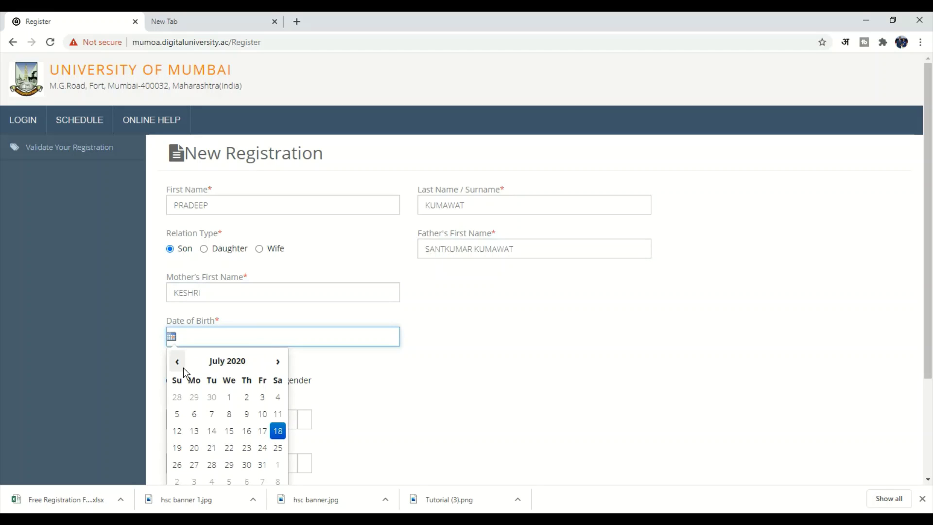
{"action": "left_click", "coordinate": [188, 363]}
{"action": "left_click", "coordinate": [179, 364]}
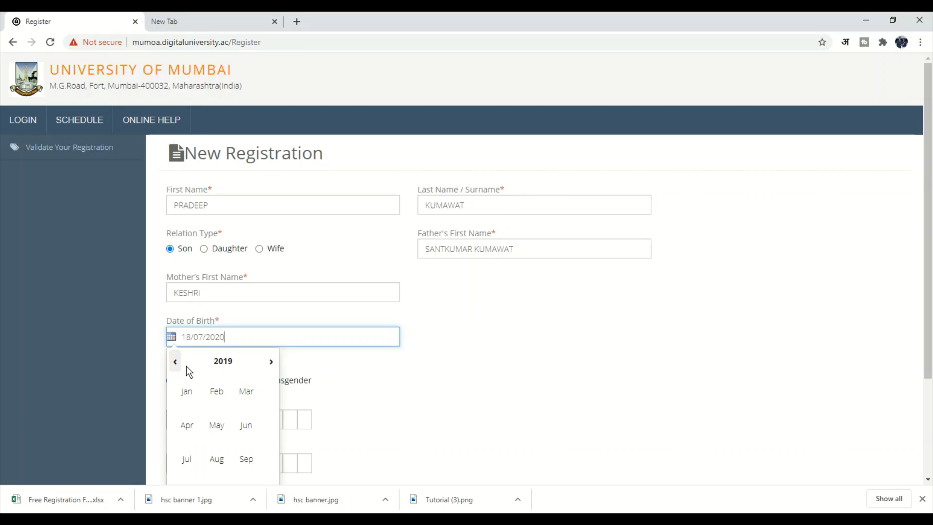
{"action": "left_click", "coordinate": [192, 366]}
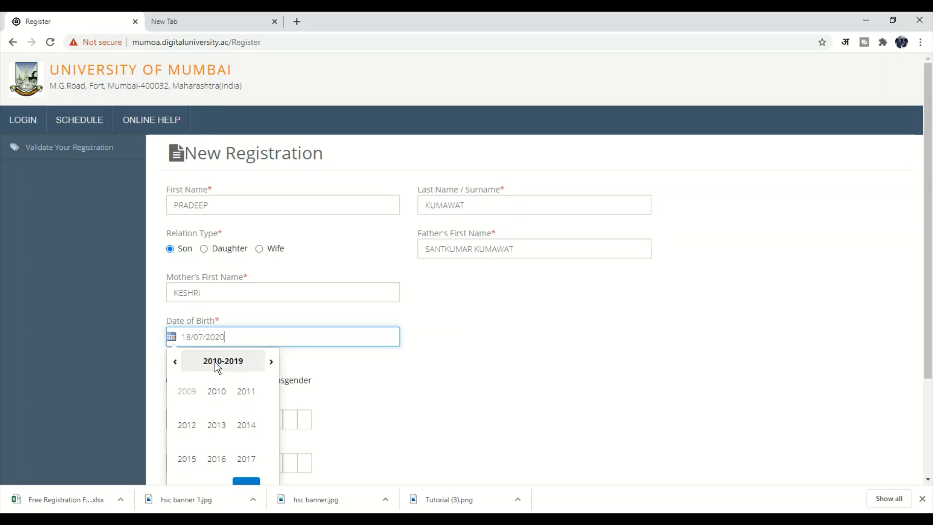
{"action": "left_click", "coordinate": [176, 363]}
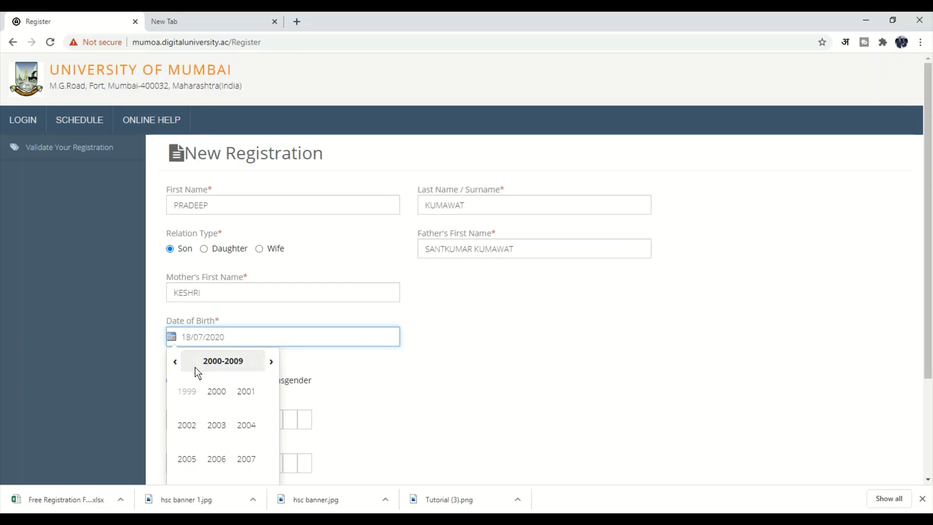
{"action": "left_click", "coordinate": [247, 425]}
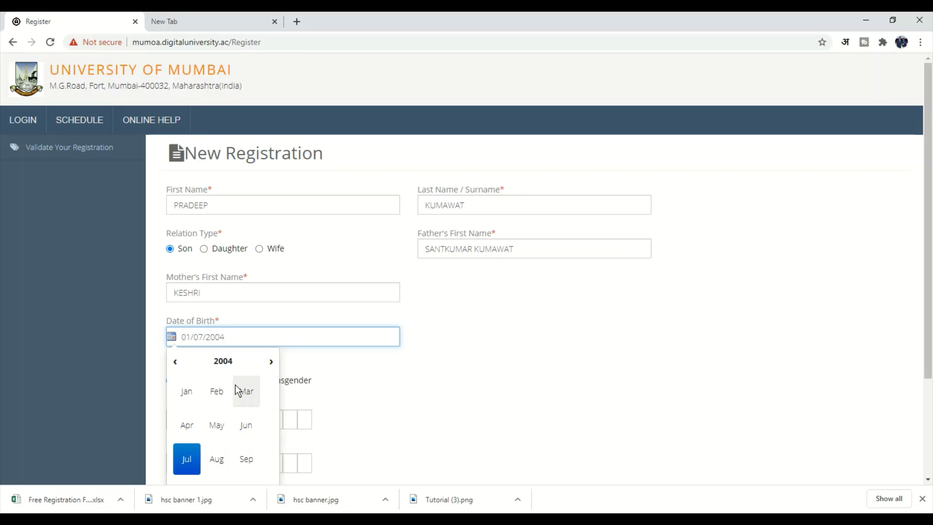
{"action": "left_click", "coordinate": [175, 361]}
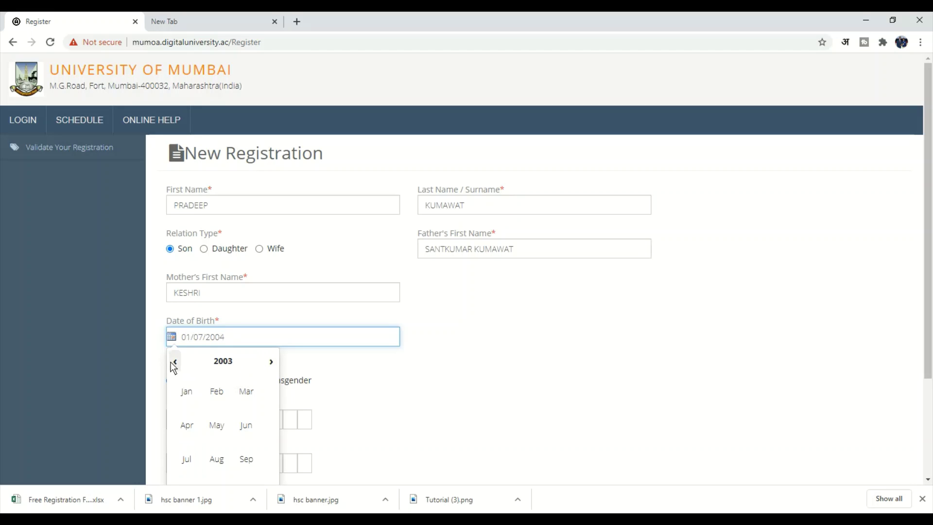
{"action": "left_click", "coordinate": [217, 458]}
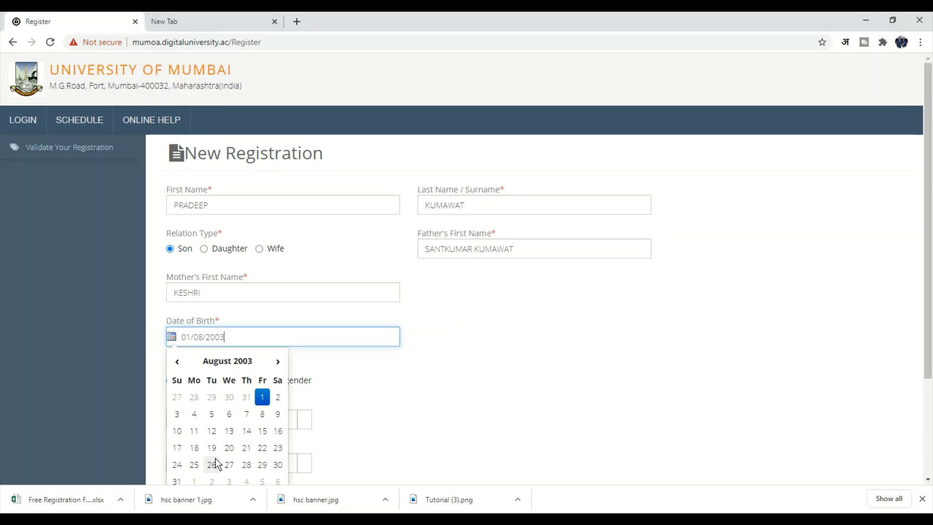
{"action": "left_click", "coordinate": [229, 415]}
Close the calendar, keep gender Male, and enter the mobile number in both rows
{"action": "scroll", "coordinate": [352, 364], "scroll_direction": "down", "scroll_amount": 3}
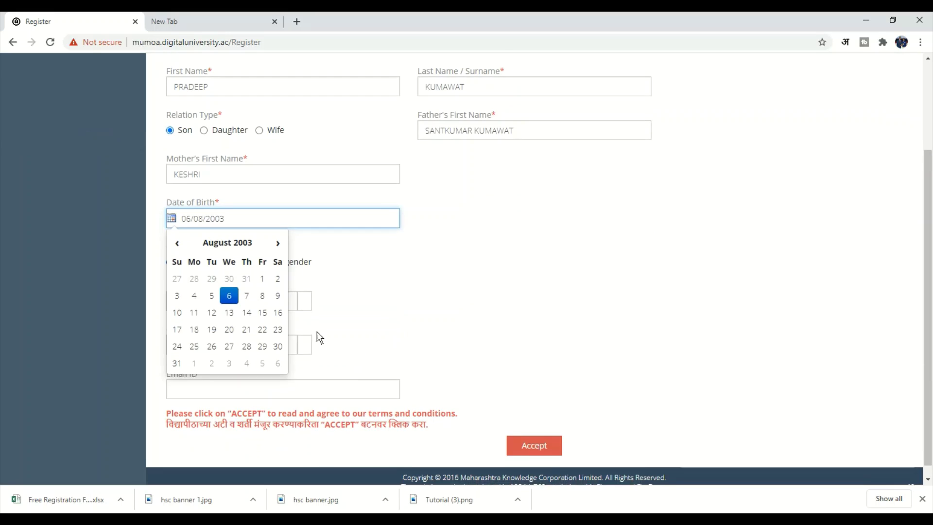
{"action": "left_click", "coordinate": [359, 245]}
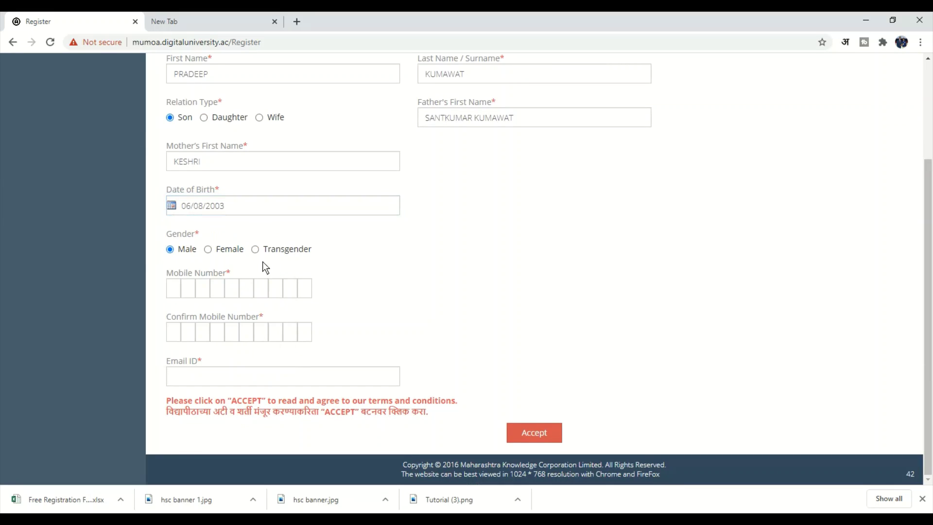
{"action": "left_click", "coordinate": [170, 249]}
{"action": "left_click", "coordinate": [174, 329]}
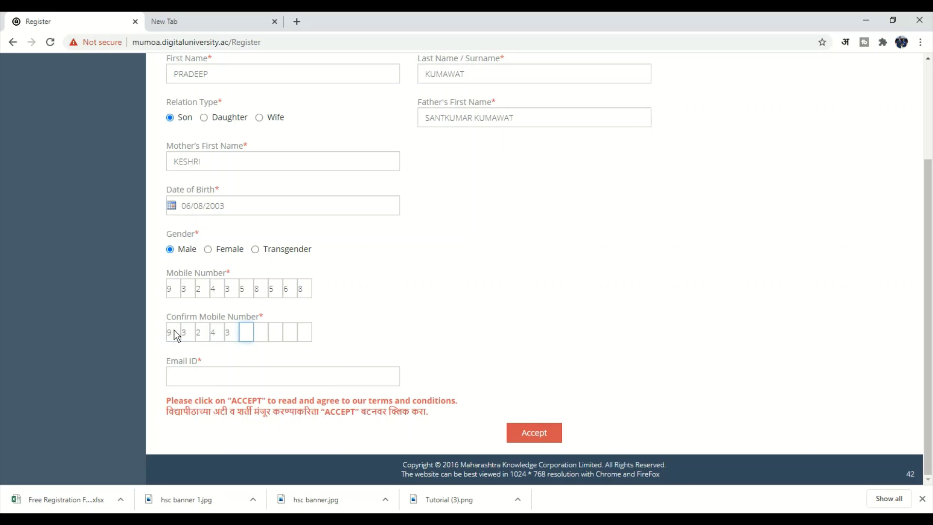
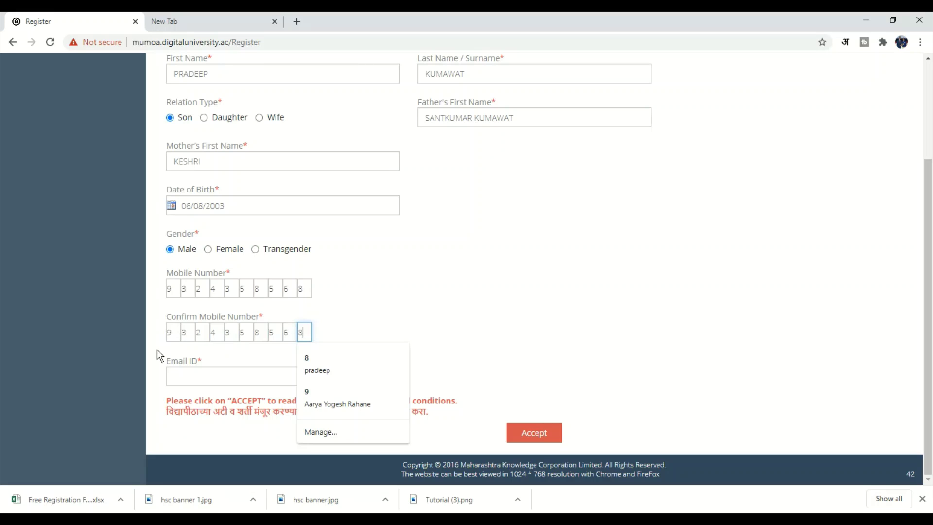
Enter the applicant's e-mail address in Email ID, correcting a mistyped letter
{"action": "left_click", "coordinate": [203, 383]}
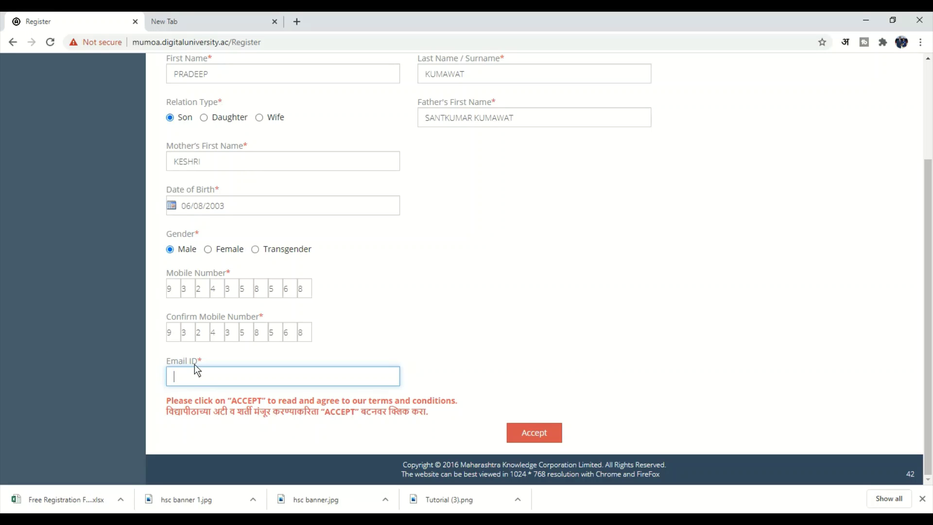
{"action": "type", "text": "h"}
Accept the candidate agreement after ticking the prospectus-read checkbox
{"action": "left_click", "coordinate": [539, 434]}
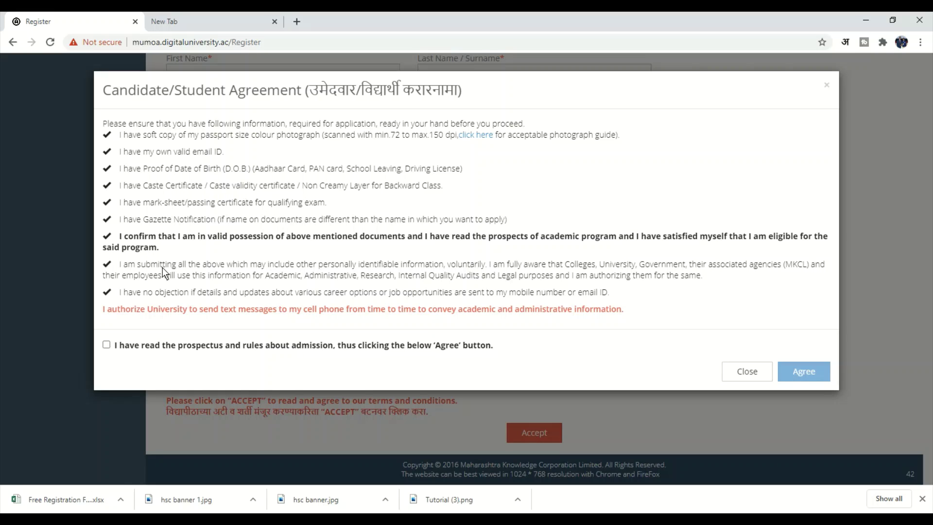
{"action": "left_click", "coordinate": [106, 345]}
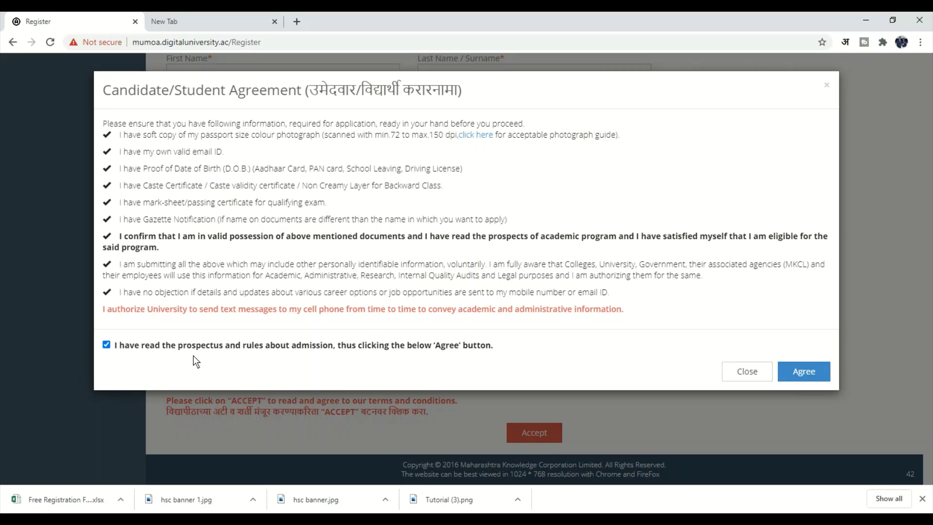
{"action": "left_click", "coordinate": [814, 370]}
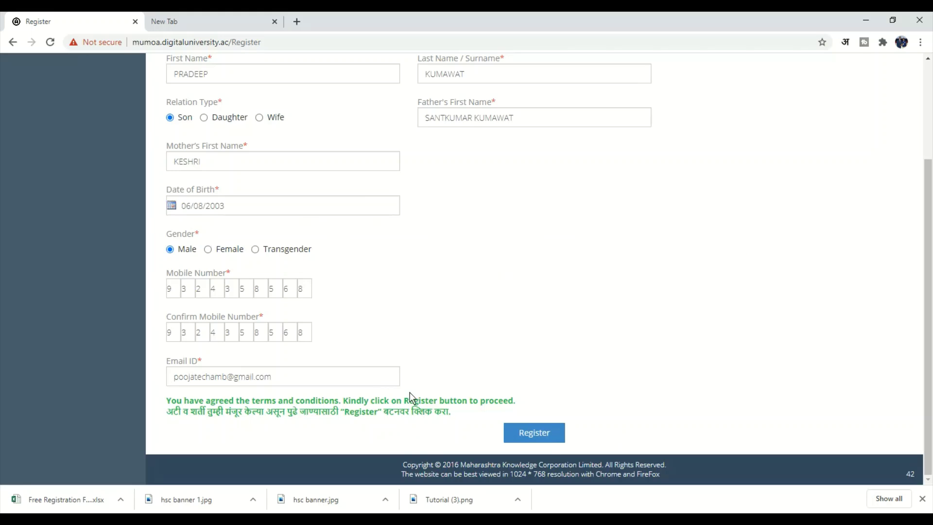
{"action": "scroll", "coordinate": [418, 384], "scroll_direction": "up", "scroll_amount": 3}
{"action": "scroll", "coordinate": [424, 374], "scroll_direction": "down", "scroll_amount": 3}
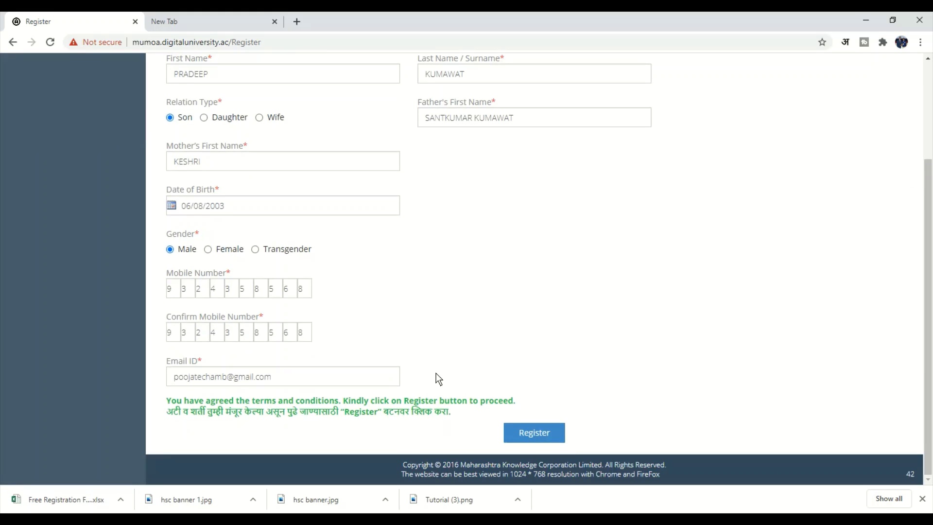
Submit the registration and enter the SMS one-time password on the OTP validation page
{"action": "left_click", "coordinate": [546, 434]}
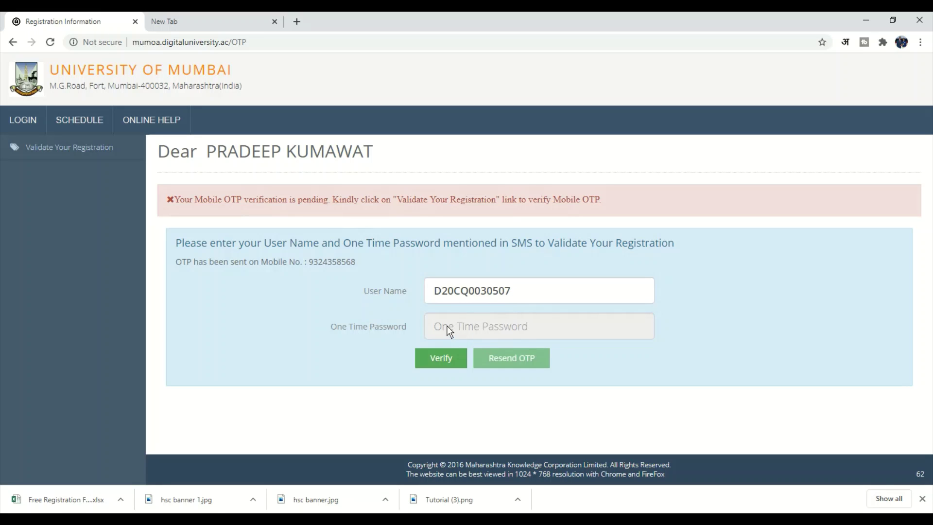
{"action": "left_click", "coordinate": [523, 300]}
{"action": "left_click", "coordinate": [470, 333]}
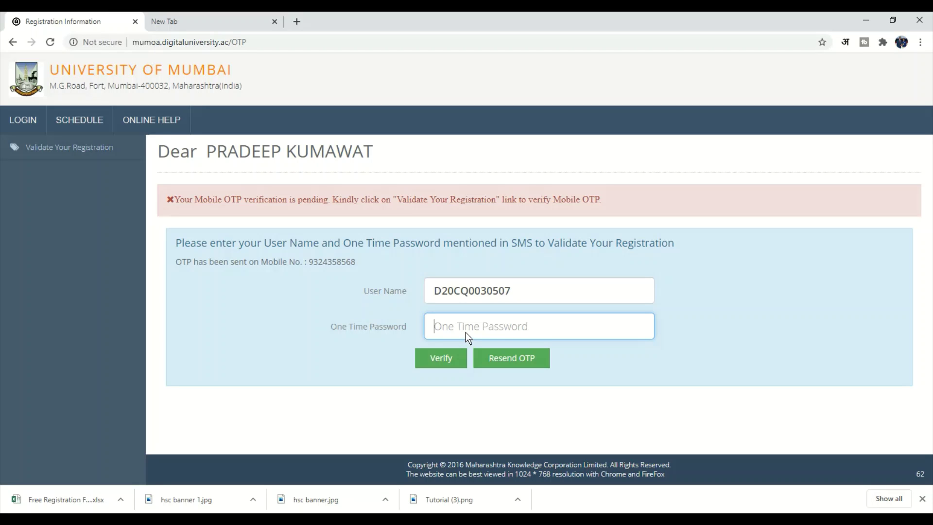
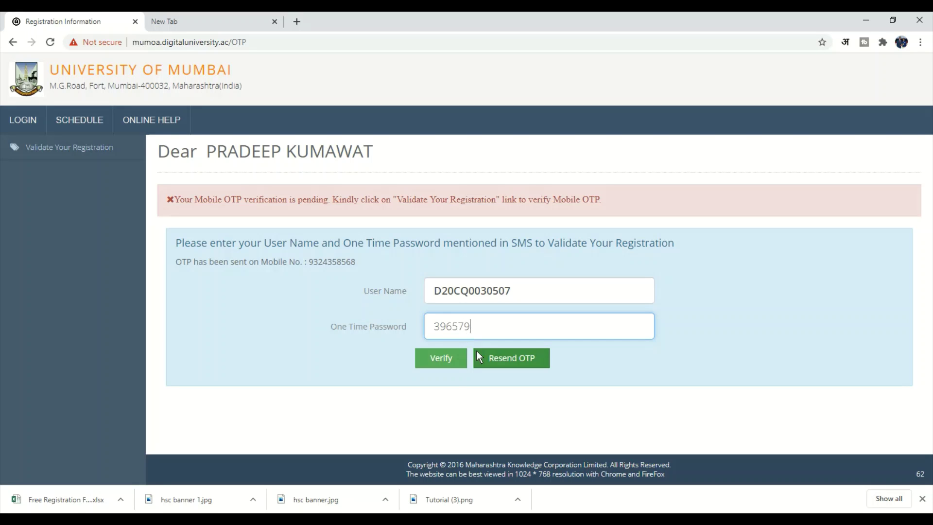
Verify the OTP, then enter a new password in both password fields and save it
{"action": "left_click", "coordinate": [445, 362]}
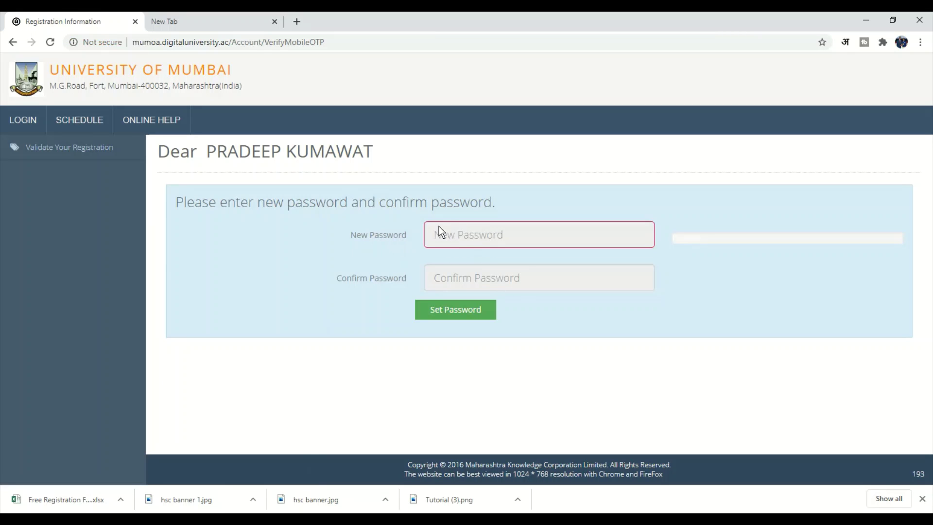
{"action": "left_click", "coordinate": [466, 239]}
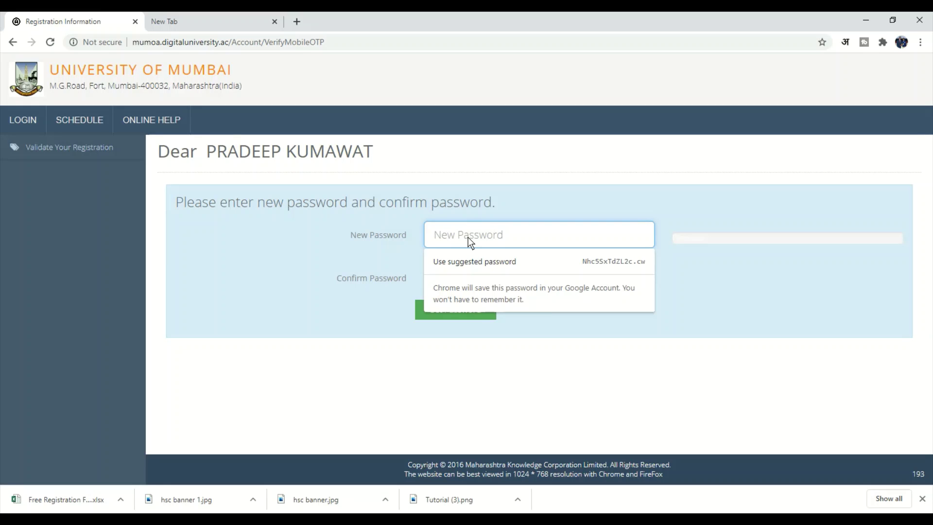
{"action": "type", "text": "•"}
{"action": "key", "text": "BackSpace"}
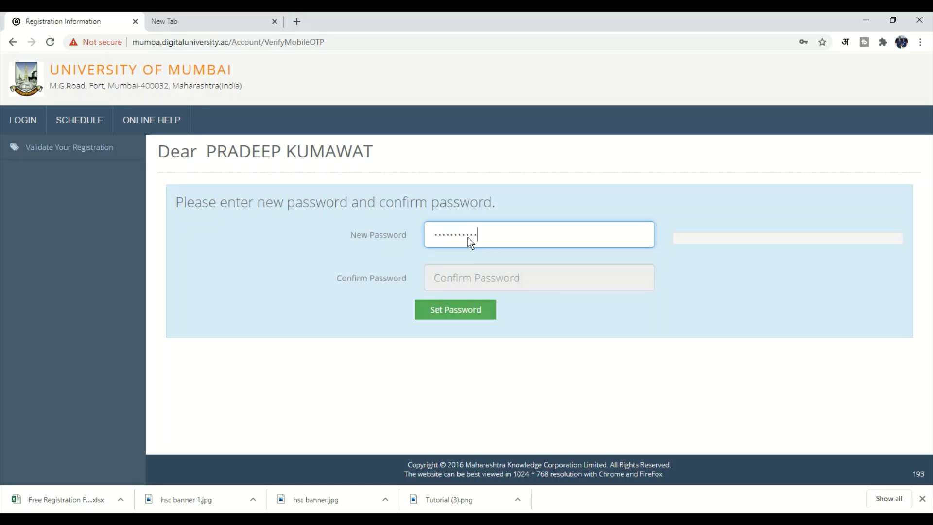
{"action": "key", "text": "Tab"}
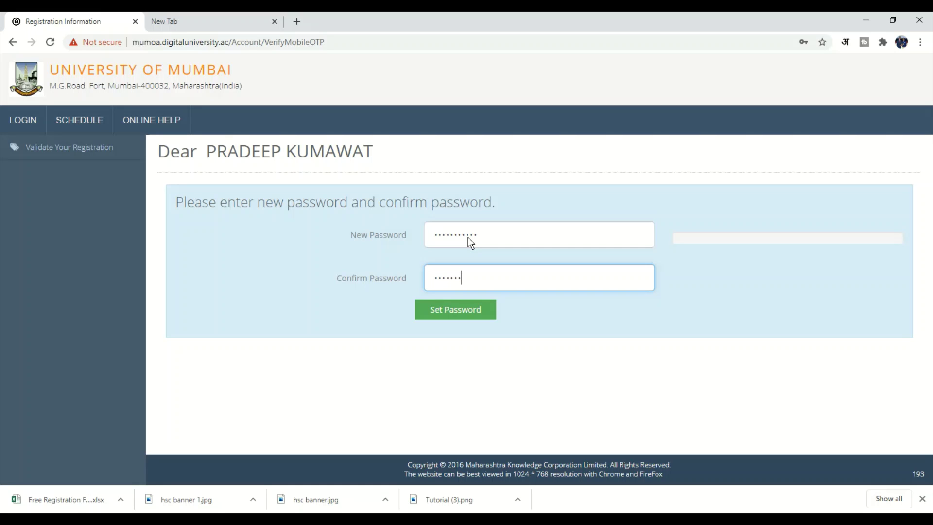
{"action": "left_click", "coordinate": [446, 316]}
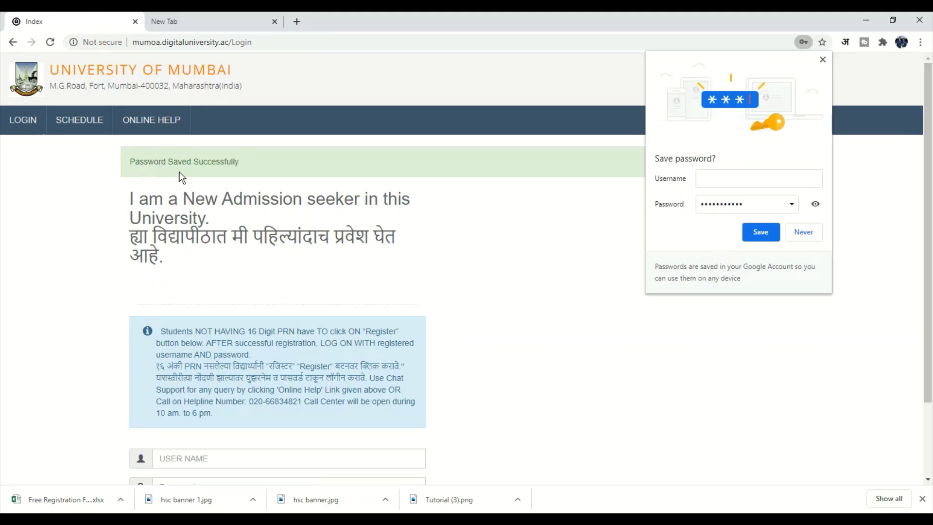
Dismiss the browser's save-password offer and enter the login username, fixing its last digit
{"action": "left_click", "coordinate": [822, 60]}
{"action": "scroll", "coordinate": [387, 255], "scroll_direction": "down", "scroll_amount": 2}
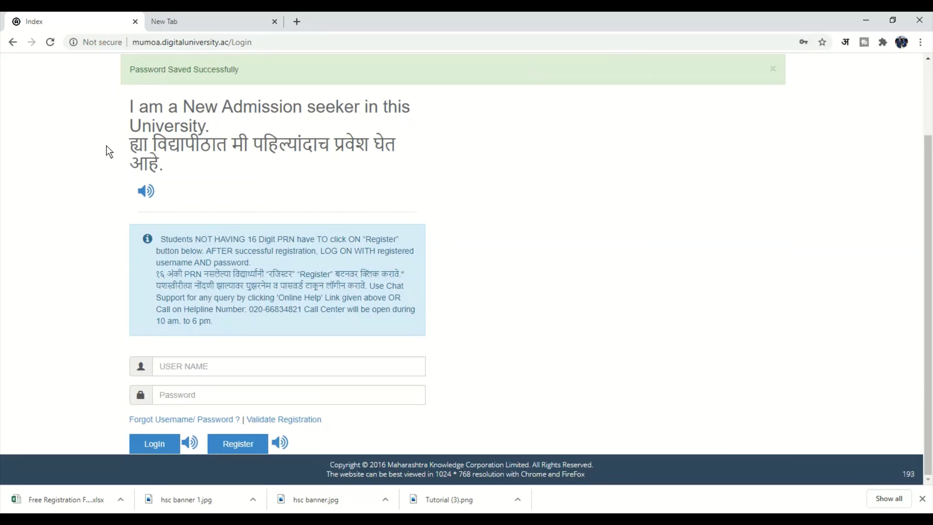
{"action": "scroll", "coordinate": [106, 145], "scroll_direction": "up", "scroll_amount": 2}
{"action": "scroll", "coordinate": [238, 290], "scroll_direction": "down", "scroll_amount": 2}
{"action": "left_click", "coordinate": [253, 371]}
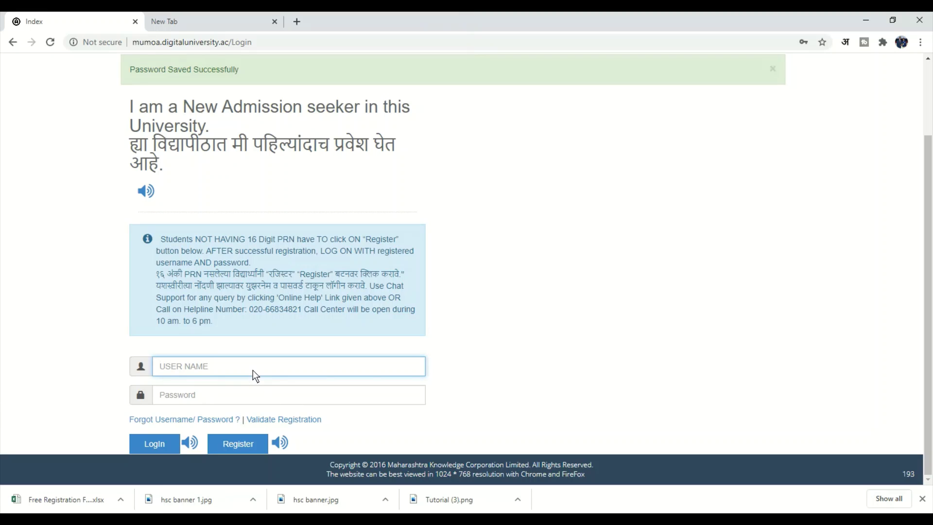
{"action": "type", "text": "7"}
Enter the account password in the Password field
{"action": "key", "text": "Tab"}
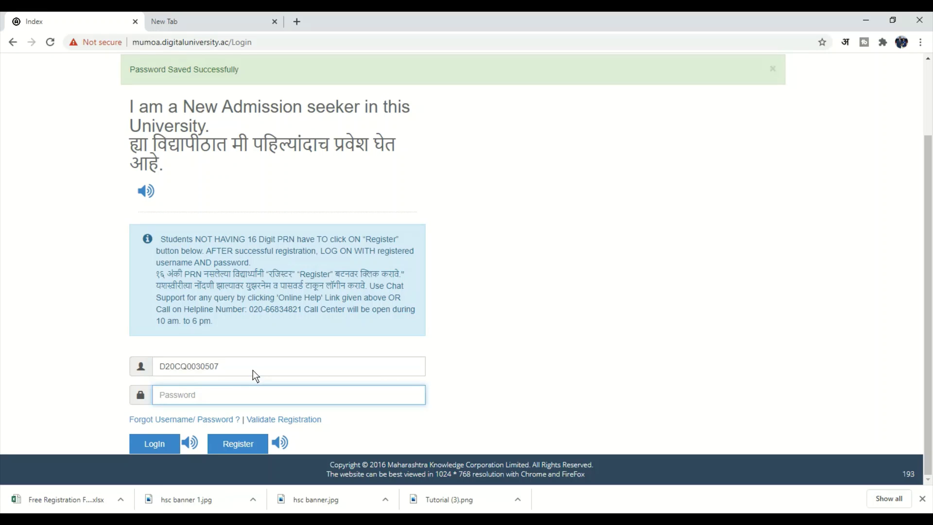
{"action": "type", "text": "a"}
{"action": "key", "text": "BackSpace"}
{"action": "type", "text": "******"}
{"action": "key", "text": "BackSpace"}
{"action": "key", "text": "BackSpace"}
{"action": "key", "text": "BackSpace"}
{"action": "key", "text": "BackSpace"}
{"action": "key", "text": "BackSpace"}
{"action": "key", "text": "BackSpace"}
{"action": "type", "text": "***********"}
Log in, decline Chrome's save-password offer, and review the dashboard's profile tiles
{"action": "left_click", "coordinate": [165, 445]}
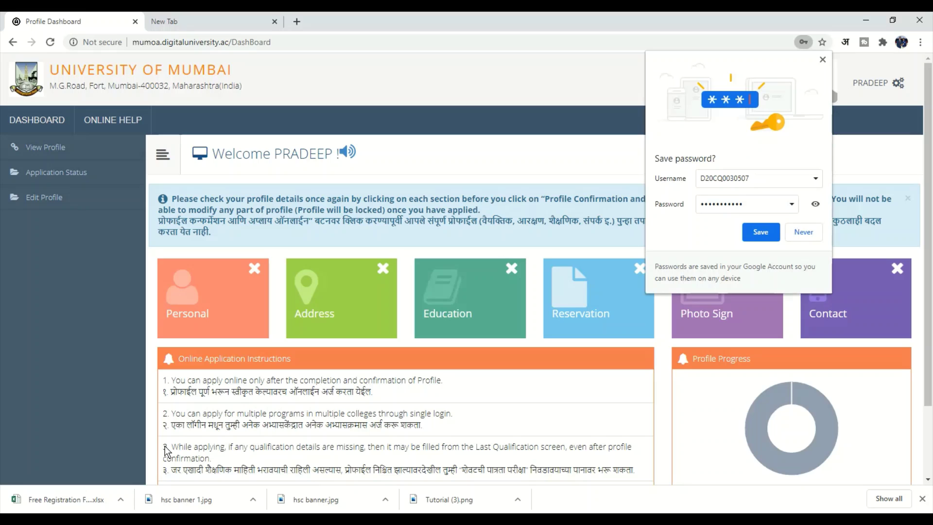
{"action": "left_click", "coordinate": [795, 235]}
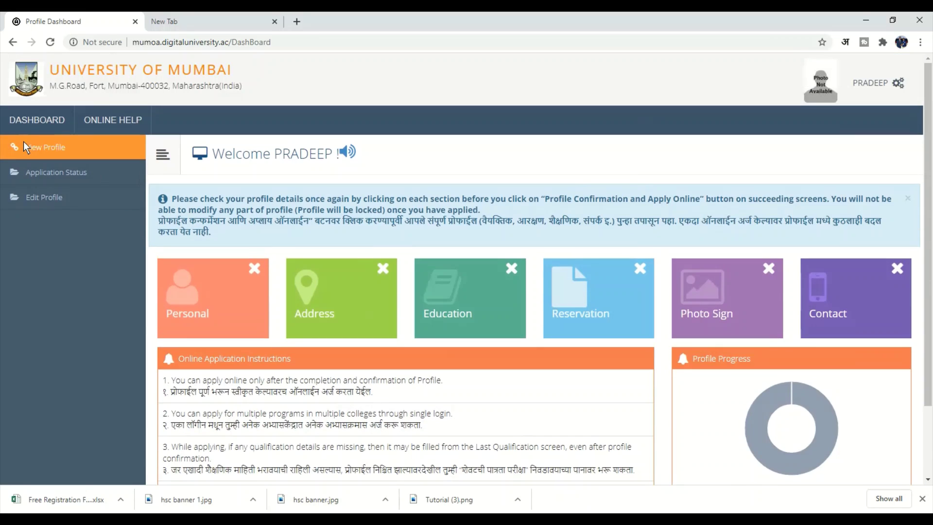
{"action": "scroll", "coordinate": [221, 265], "scroll_direction": "down", "scroll_amount": 2}
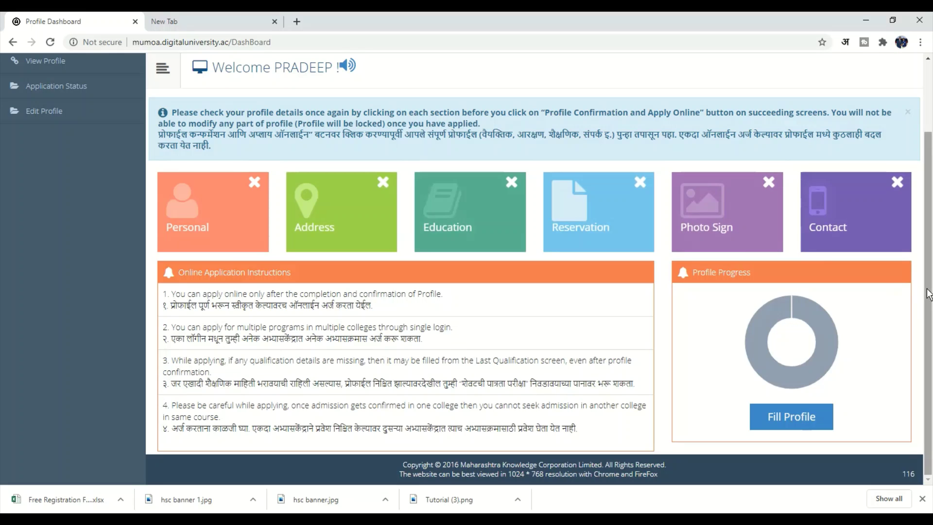
{"action": "scroll", "coordinate": [144, 308], "scroll_direction": "up", "scroll_amount": 2}
{"action": "scroll", "coordinate": [165, 240], "scroll_direction": "down", "scroll_amount": 2}
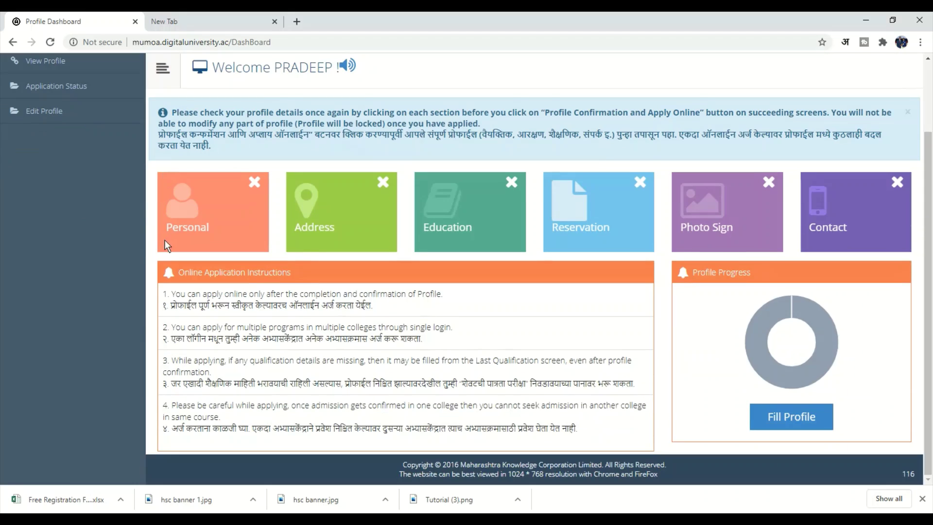
Open Personal Details and fill in the father's name in regional language
{"action": "left_click", "coordinate": [200, 223]}
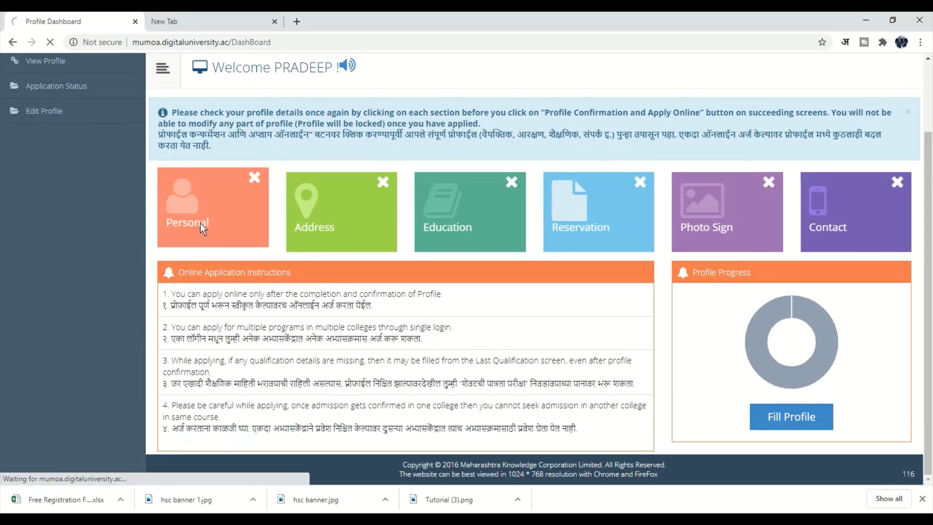
{"action": "scroll", "coordinate": [407, 248], "scroll_direction": "down", "scroll_amount": 2}
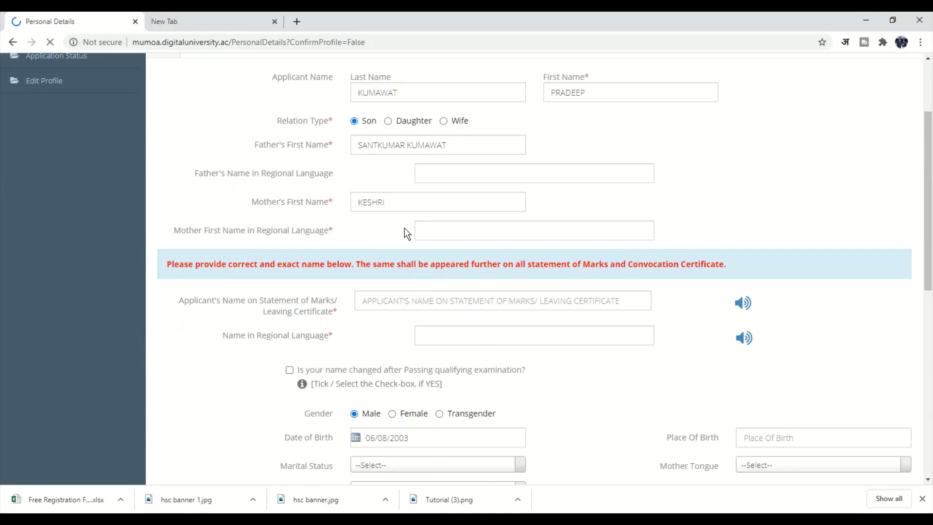
{"action": "left_click", "coordinate": [425, 177]}
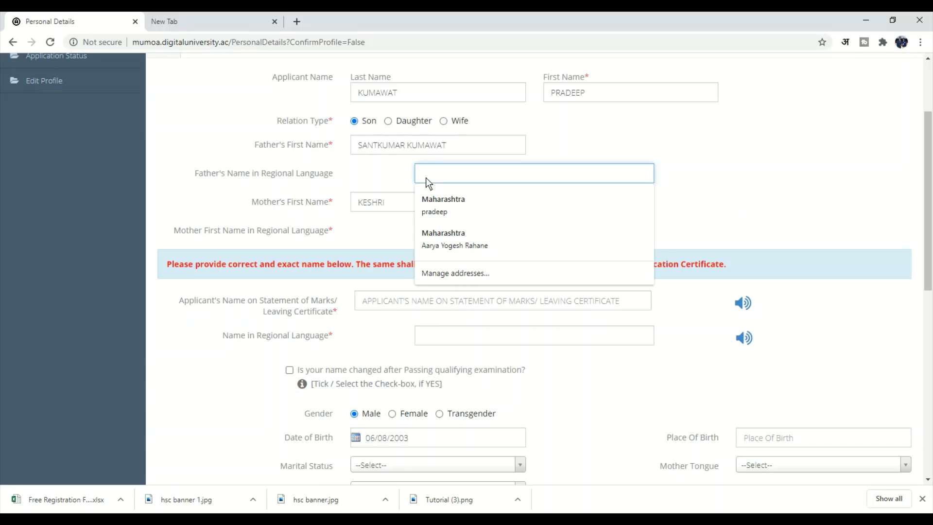
{"action": "scroll", "coordinate": [425, 177], "scroll_direction": "up", "scroll_amount": 2}
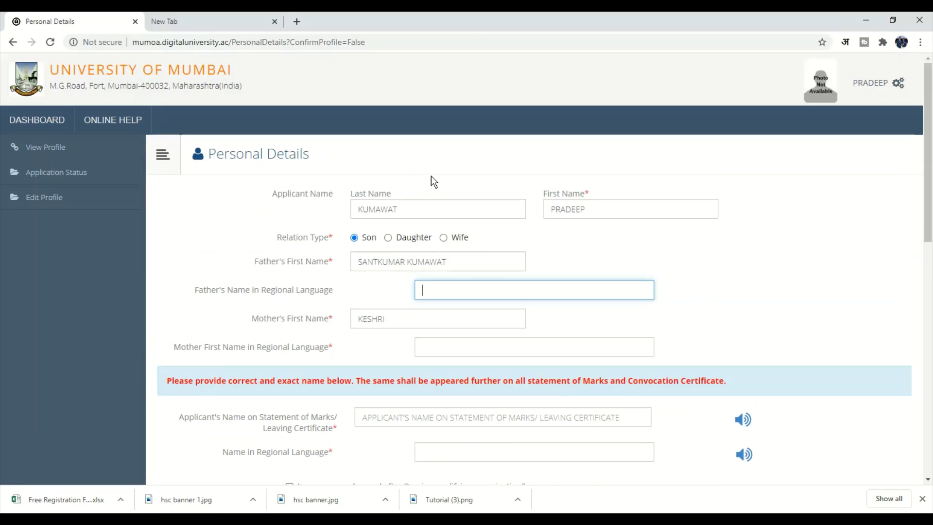
{"action": "left_click", "coordinate": [435, 290]}
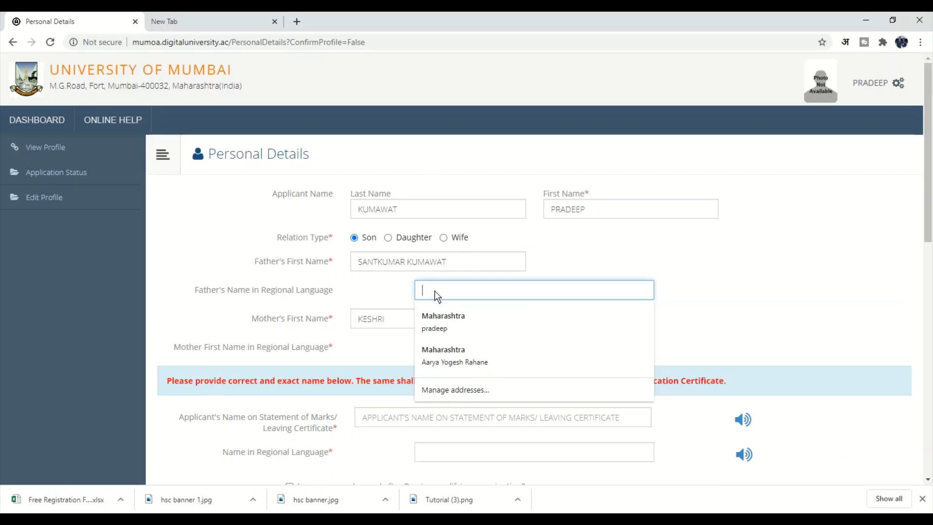
{"action": "type", "text": "s"}
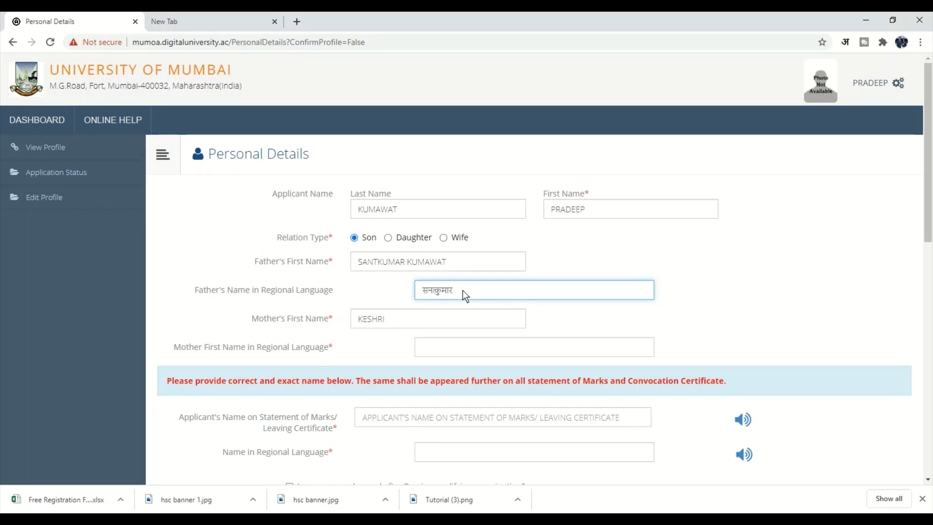
{"action": "key", "text": "ctrl+a"}
{"action": "type", "text": "santkuma"}
{"action": "scroll", "coordinate": [462, 290], "scroll_direction": "down", "scroll_amount": 1}
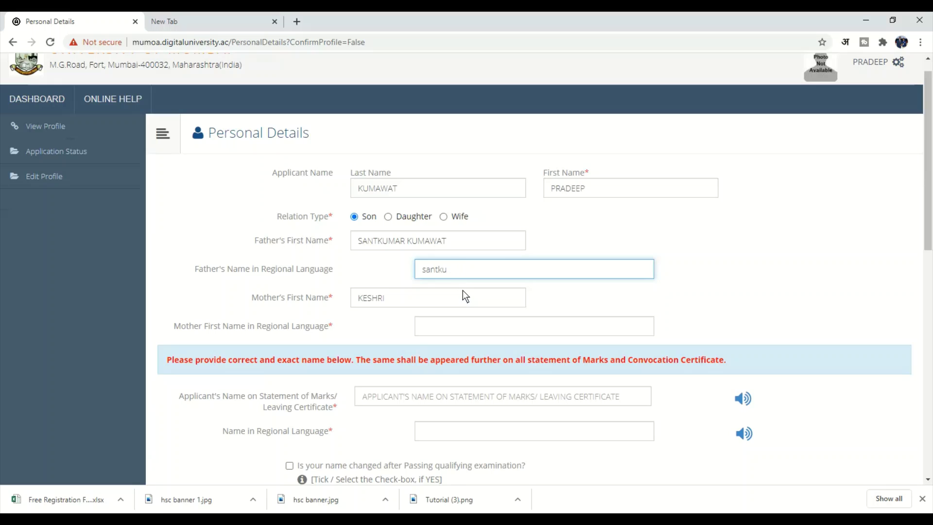
{"action": "key", "text": "BackSpace"}
{"action": "key", "text": "BackSpace"}
{"action": "key", "text": "BackSpace"}
{"action": "key", "text": "BackSpace"}
{"action": "key", "text": "BackSpace"}
{"action": "key", "text": "BackSpace"}
{"action": "type", "text": "santkumar"}
{"action": "scroll", "coordinate": [463, 290], "scroll_direction": "down", "scroll_amount": 1}
{"action": "key", "text": "BackSpace"}
{"action": "key", "text": "BackSpace"}
{"action": "key", "text": "BackSpace"}
{"action": "key", "text": "BackSpace"}
{"action": "key", "text": "BackSpace"}
{"action": "key", "text": "BackSpace"}
{"action": "key", "text": "BackSpace"}
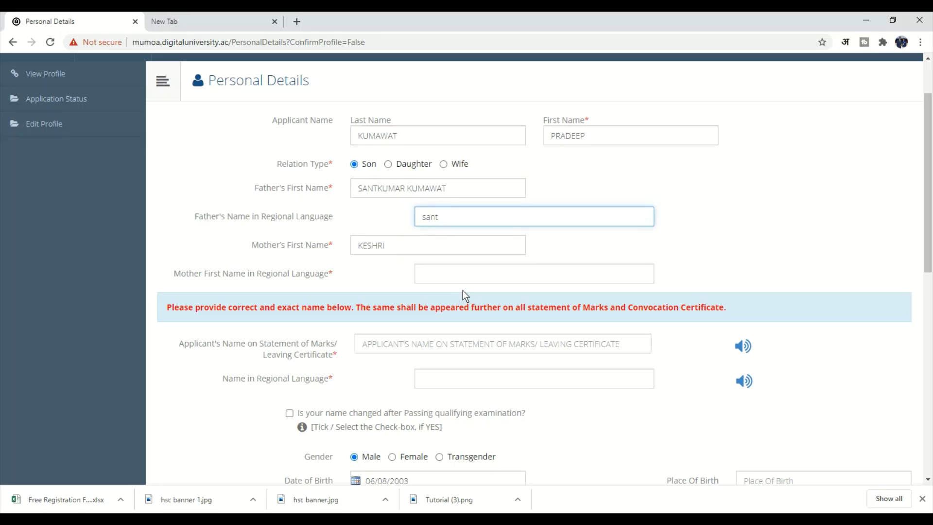
{"action": "key", "text": "Tab"}
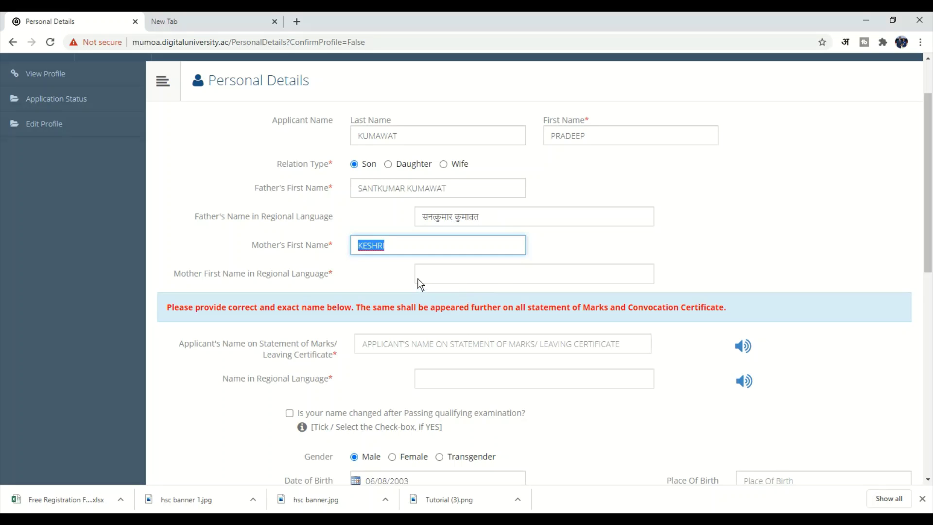
{"action": "scroll", "coordinate": [375, 265], "scroll_direction": "down", "scroll_amount": 1}
Enter the mother's regional-language first name and the applicant's name as on the marksheet
{"action": "left_click", "coordinate": [471, 218]}
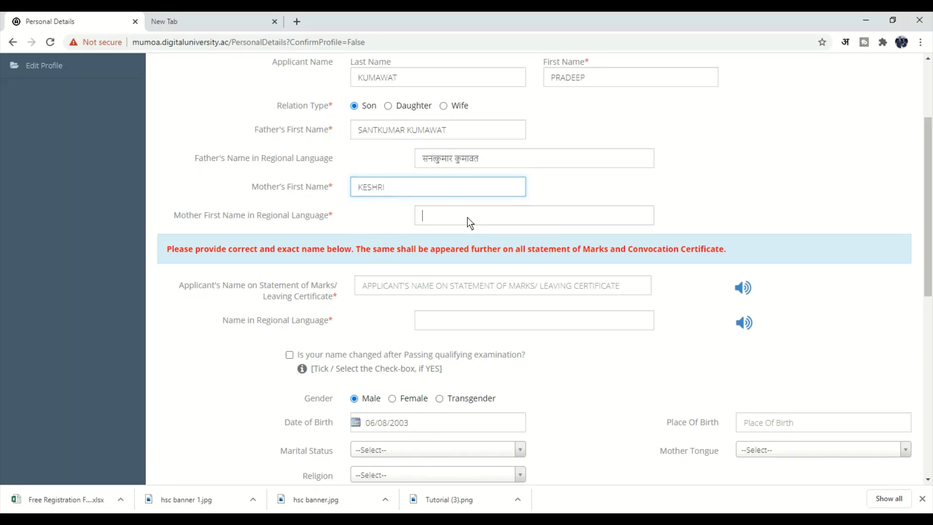
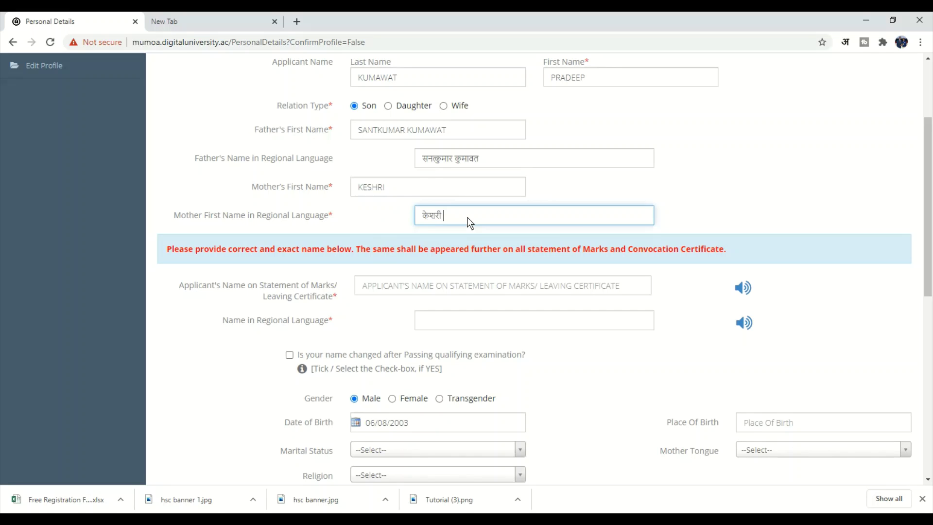
{"action": "scroll", "coordinate": [471, 243], "scroll_direction": "down", "scroll_amount": 3}
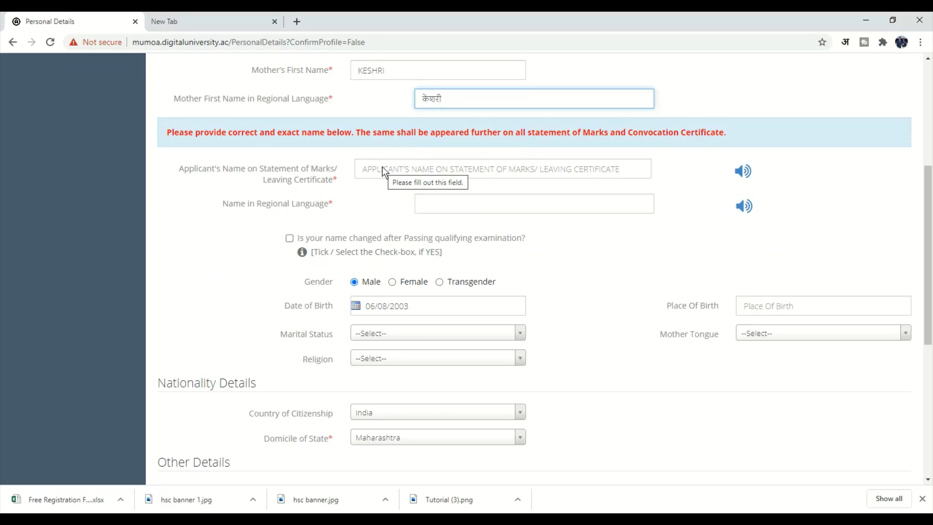
{"action": "left_click", "coordinate": [382, 166]}
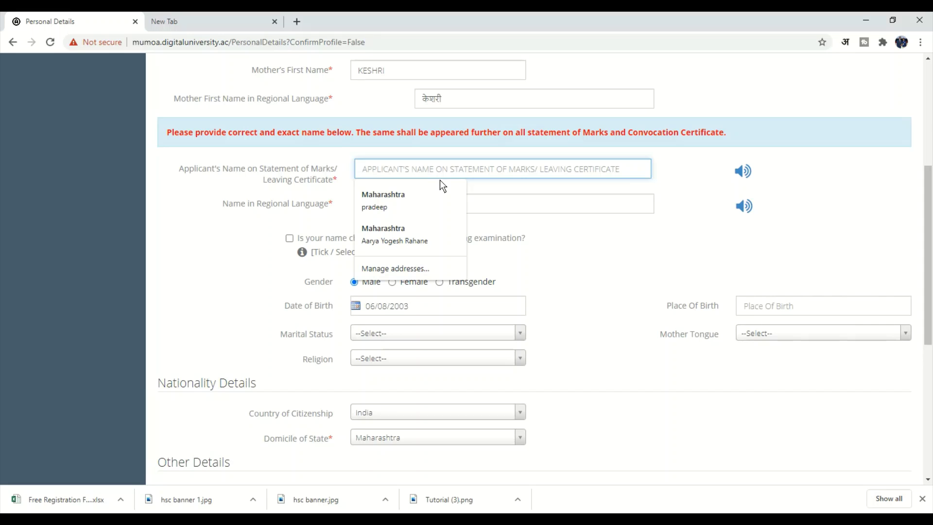
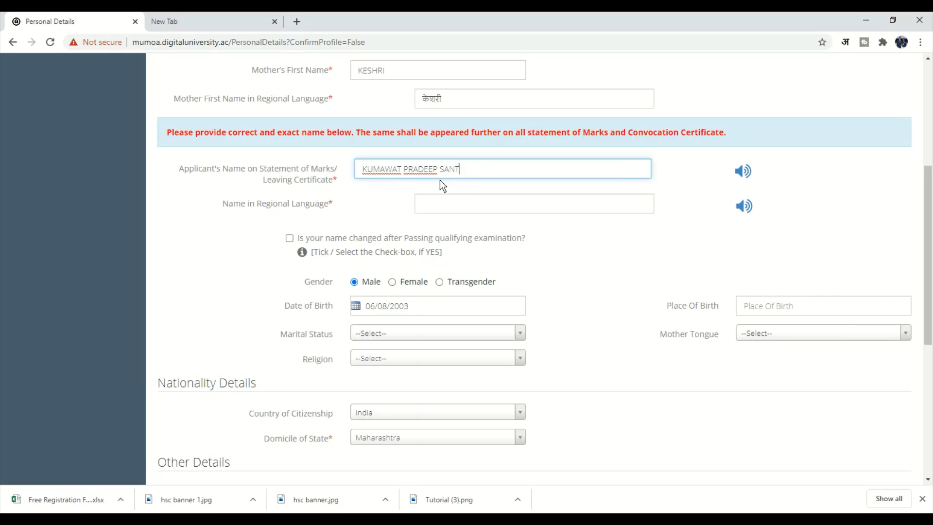
{"action": "key", "text": "Tab"}
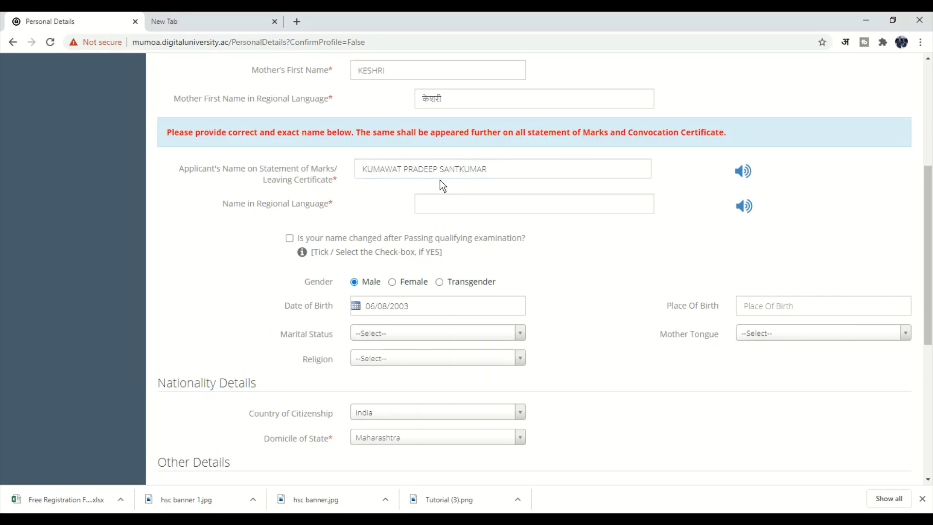
Enter the applicant's name in regional language
{"action": "left_click", "coordinate": [441, 205]}
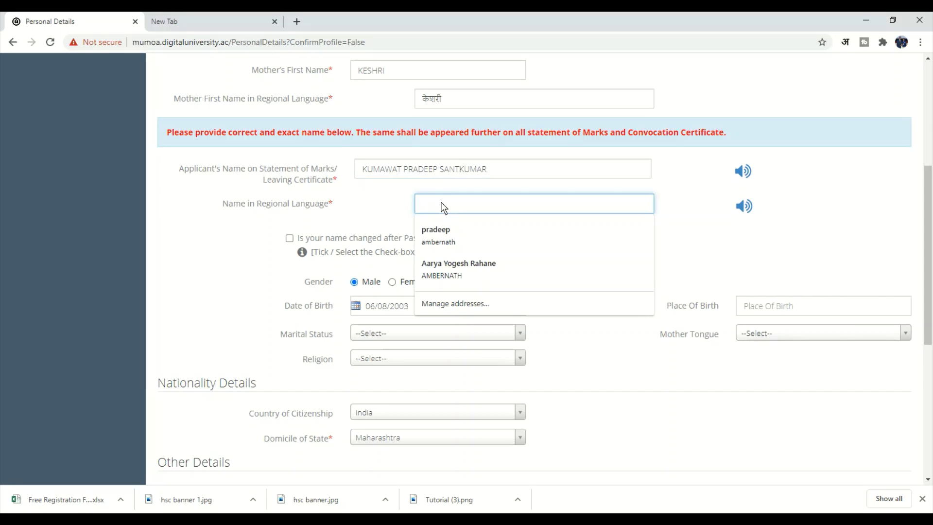
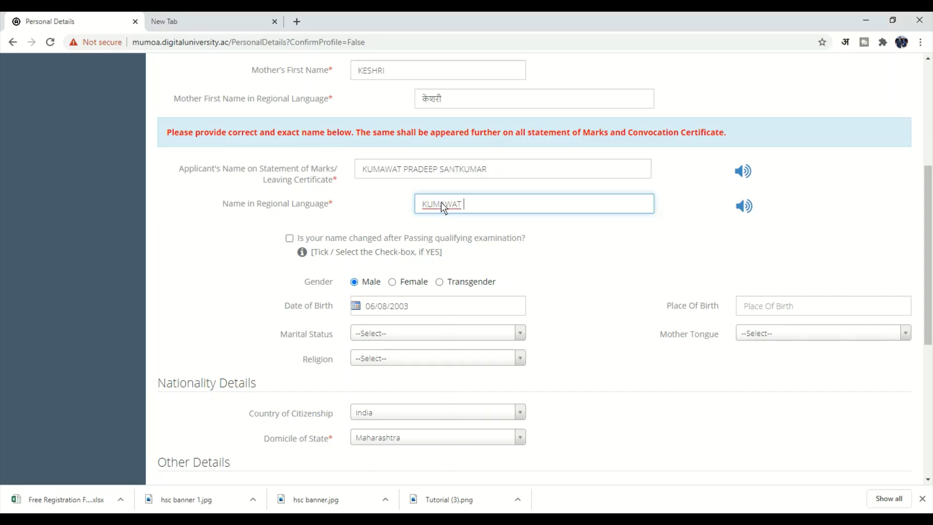
{"action": "scroll", "coordinate": [440, 276], "scroll_direction": "down", "scroll_amount": 1}
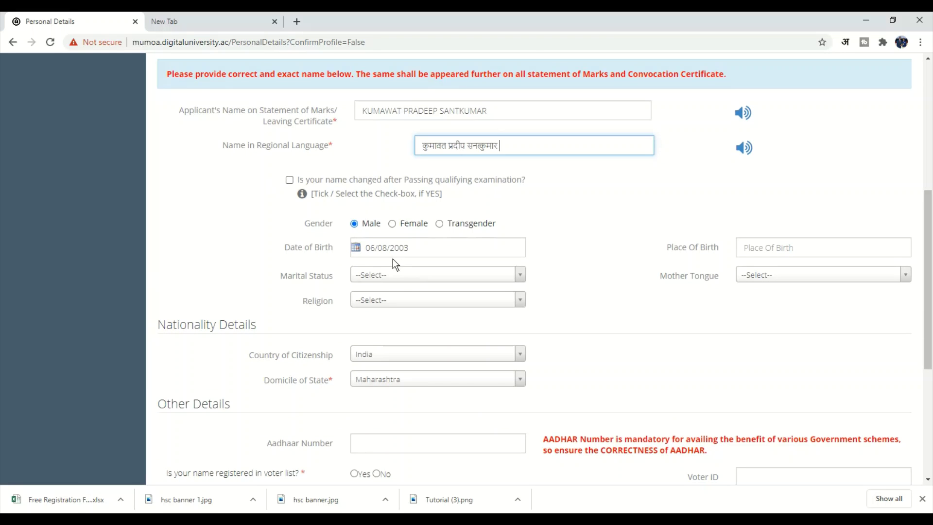
{"action": "scroll", "coordinate": [394, 285], "scroll_direction": "down", "scroll_amount": 1}
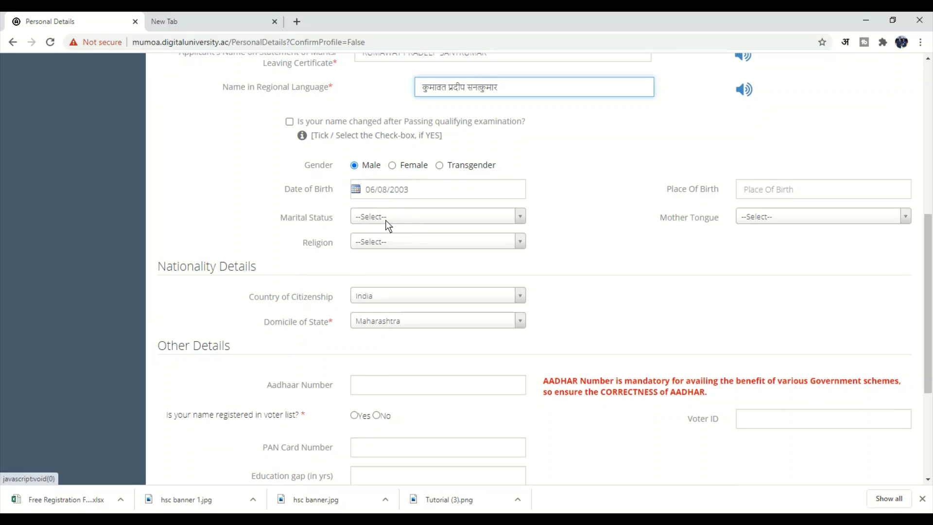
Set marital status to UnMarried, religion to Hindu, and place of birth to AMBARNATH
{"action": "left_click", "coordinate": [388, 225]}
{"action": "left_click", "coordinate": [386, 267]}
{"action": "left_click", "coordinate": [381, 241]}
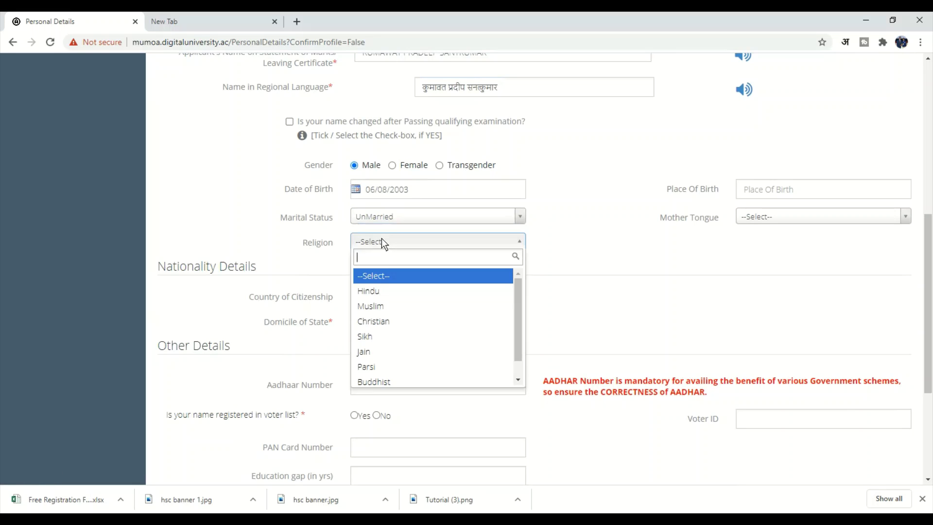
{"action": "left_click", "coordinate": [378, 291]}
{"action": "scroll", "coordinate": [383, 278], "scroll_direction": "down", "scroll_amount": 1}
{"action": "left_click", "coordinate": [772, 139]}
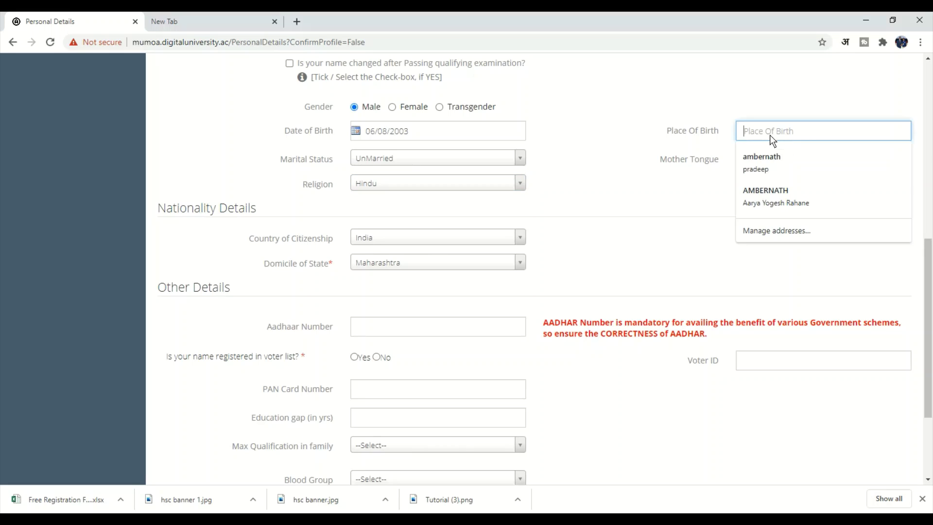
{"action": "type", "text": "AMBARNATH"}
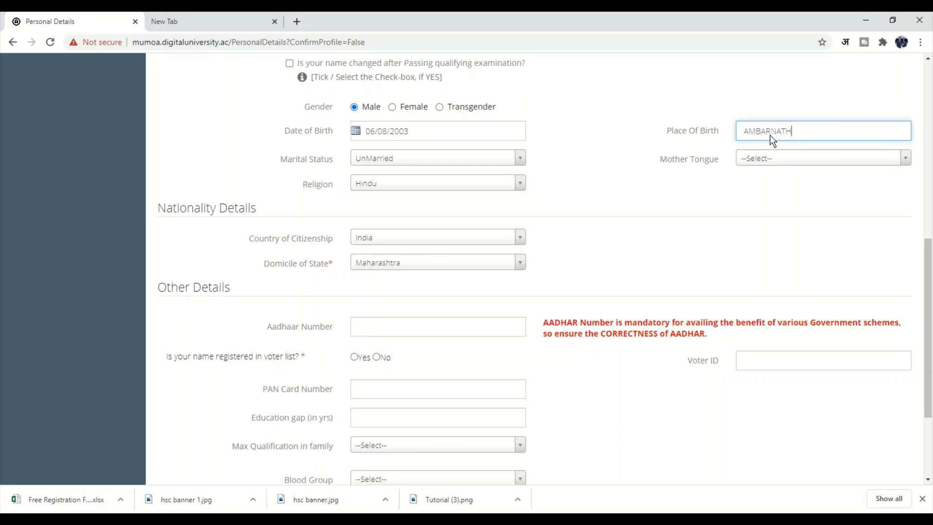
Choose Hindi from the Mother Tongue list, then scroll to Other Details
{"action": "left_click", "coordinate": [765, 162]}
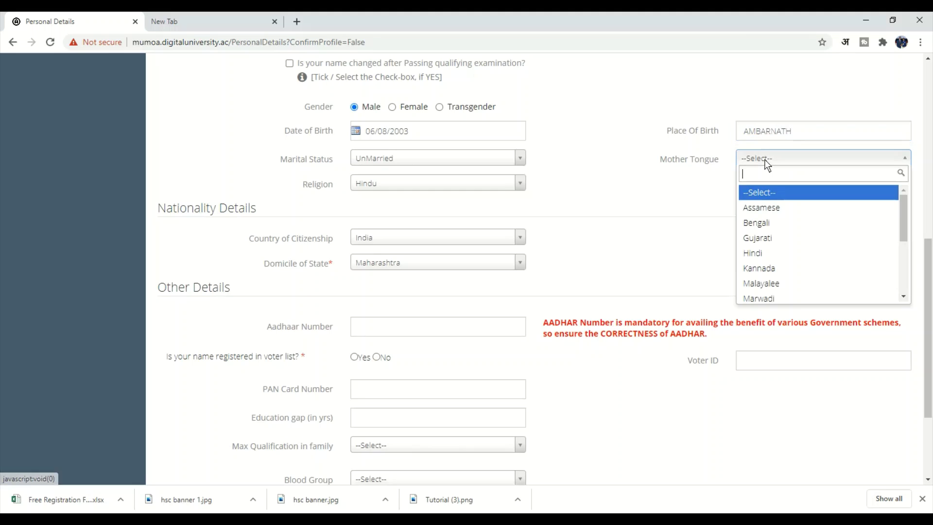
{"action": "scroll", "coordinate": [778, 239], "scroll_direction": "down", "scroll_amount": 4}
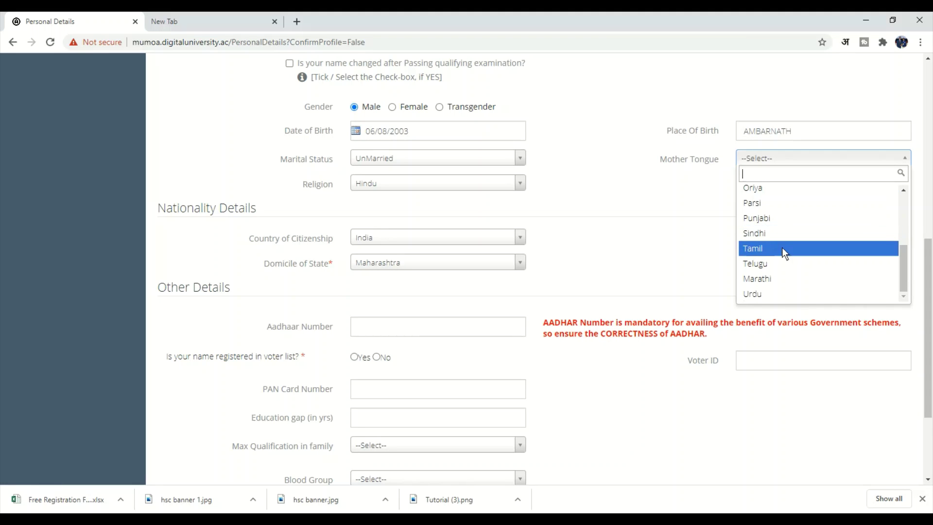
{"action": "scroll", "coordinate": [778, 285], "scroll_direction": "down", "scroll_amount": 1}
{"action": "scroll", "coordinate": [777, 285], "scroll_direction": "down", "scroll_amount": 1}
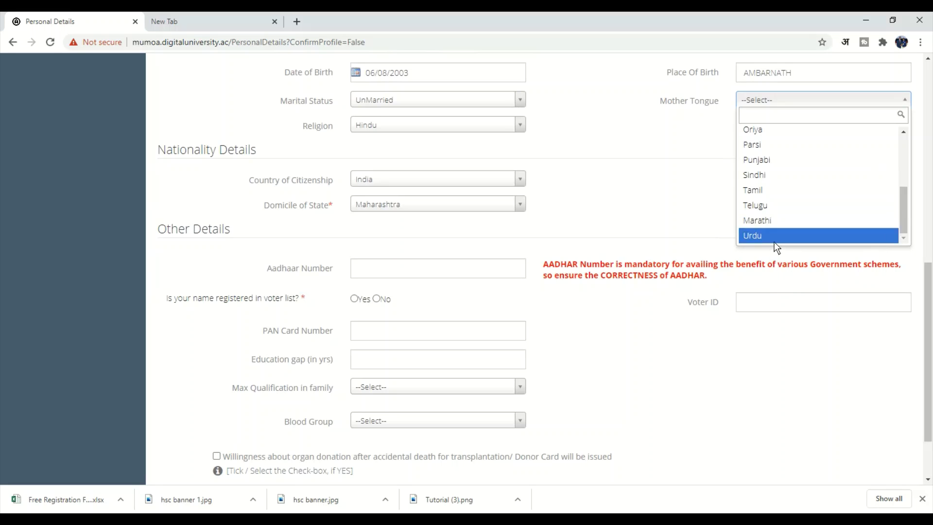
{"action": "scroll", "coordinate": [775, 238], "scroll_direction": "up", "scroll_amount": 3}
{"action": "left_click", "coordinate": [771, 148]}
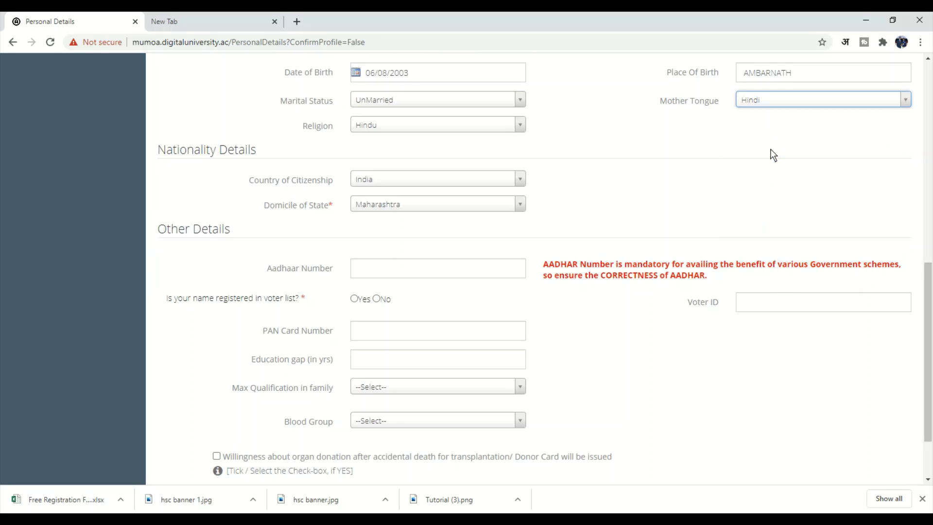
{"action": "scroll", "coordinate": [465, 202], "scroll_direction": "down", "scroll_amount": 1}
{"action": "scroll", "coordinate": [465, 202], "scroll_direction": "down", "scroll_amount": 1}
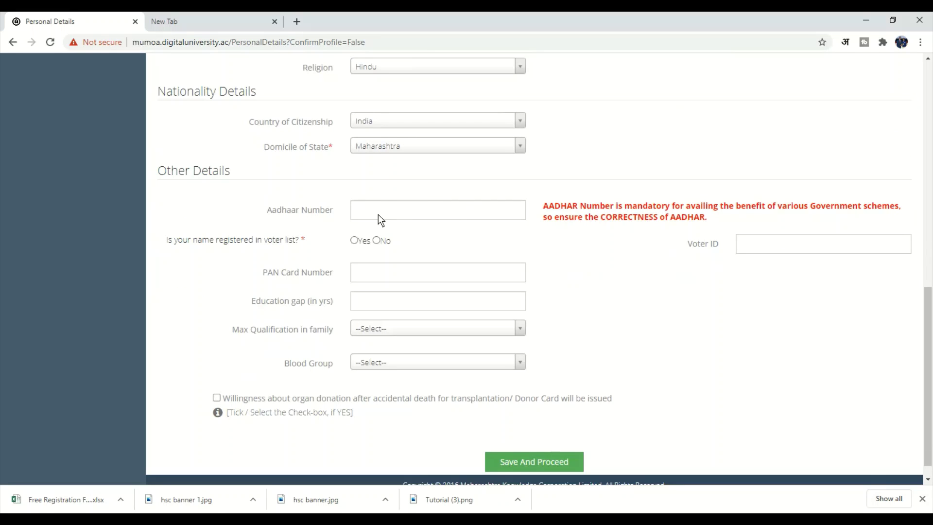
Enter the Aadhaar number and answer No to voter-list registration, leaving PAN and education gap blank
{"action": "left_click", "coordinate": [380, 219]}
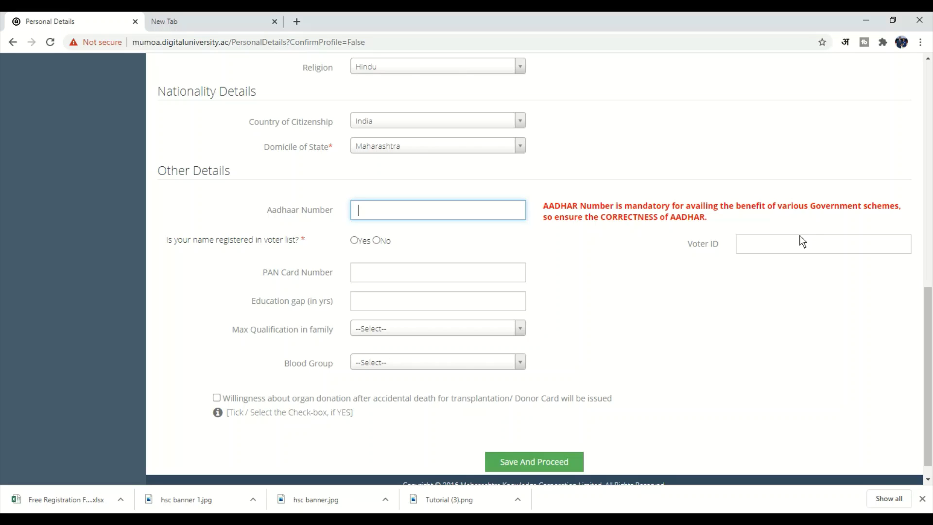
{"action": "scroll", "coordinate": [407, 222], "scroll_direction": "down", "scroll_amount": 1}
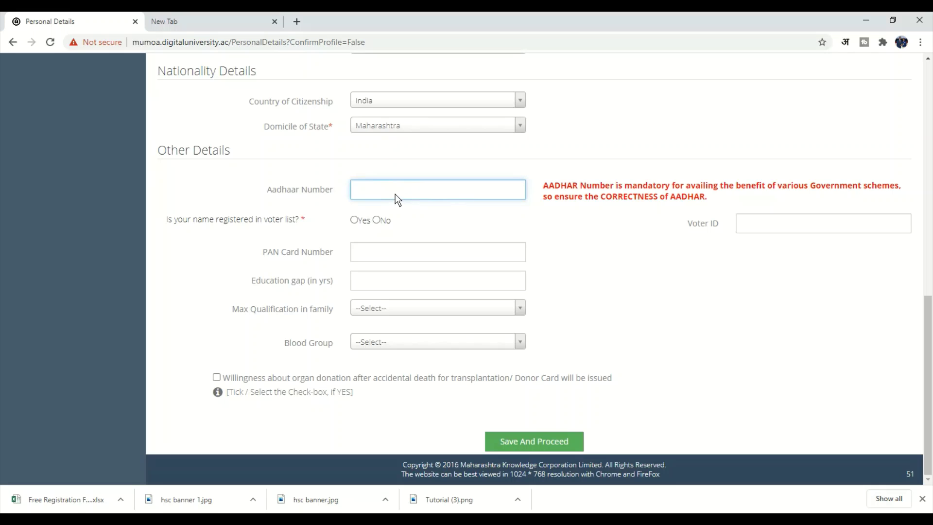
{"action": "type", "text": "123456789876"}
{"action": "left_click", "coordinate": [377, 220]}
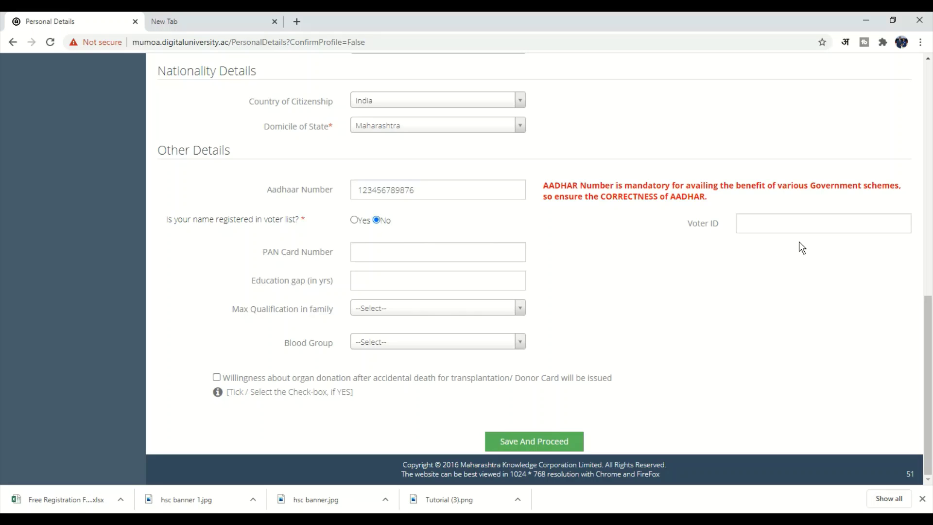
{"action": "left_click", "coordinate": [382, 260]}
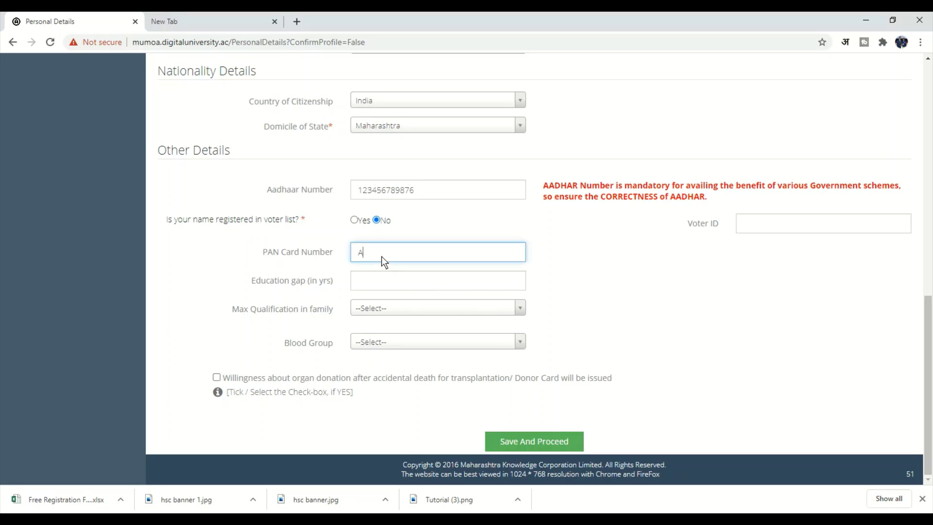
{"action": "left_click", "coordinate": [390, 285]}
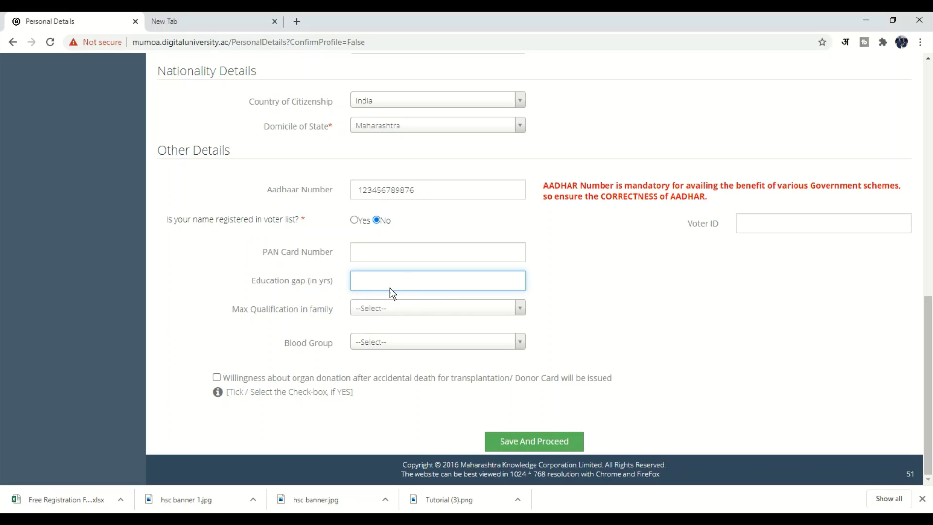
Try SSC then Degree for max family qualification, reset it to --Select--, leaving blood group unset
{"action": "left_click", "coordinate": [369, 310]}
{"action": "left_click", "coordinate": [354, 355]}
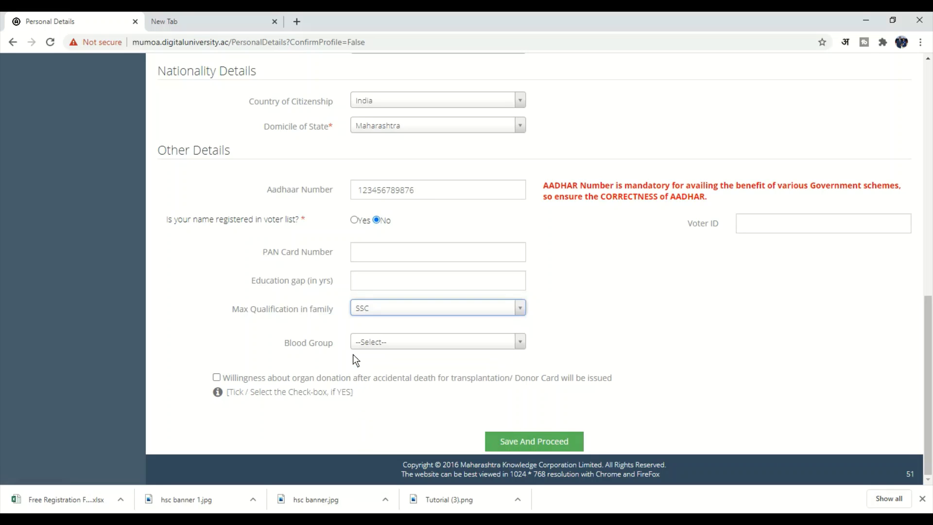
{"action": "left_click", "coordinate": [386, 307]}
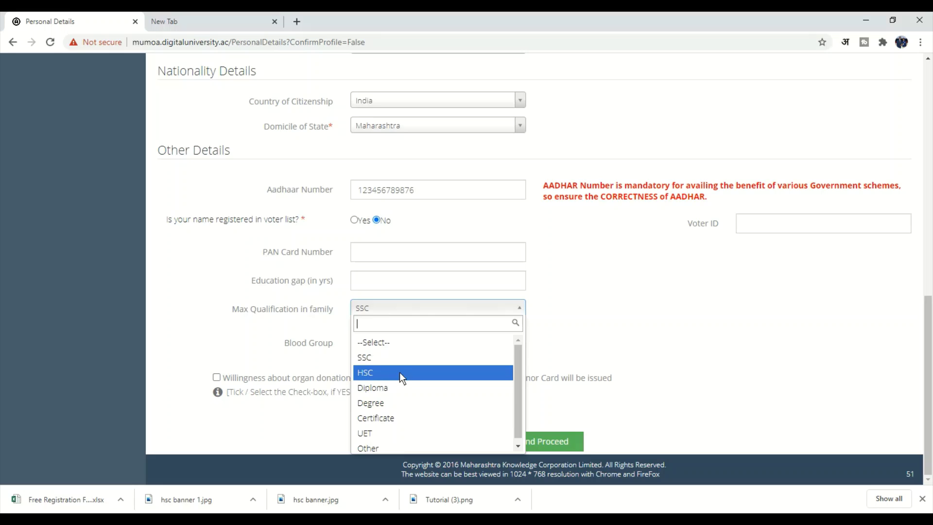
{"action": "left_click", "coordinate": [389, 403]}
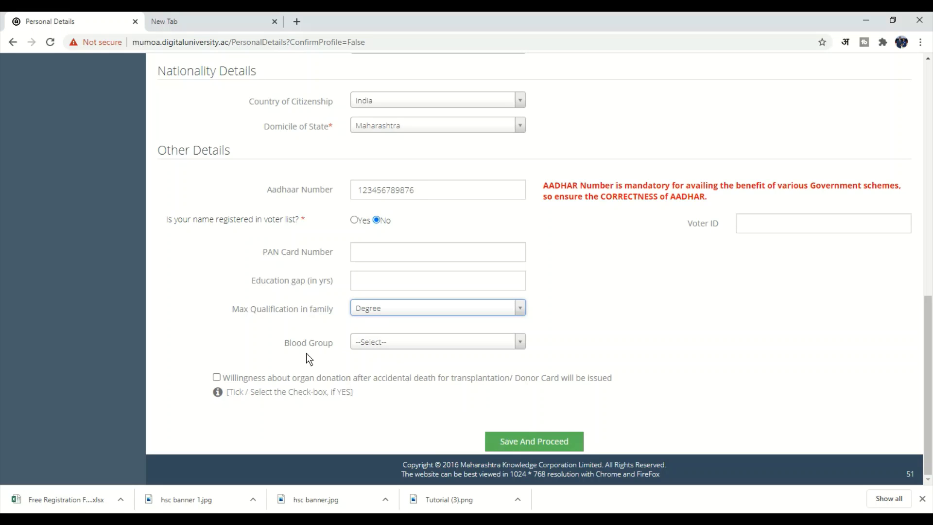
{"action": "left_click", "coordinate": [381, 342]}
{"action": "left_click", "coordinate": [671, 279]}
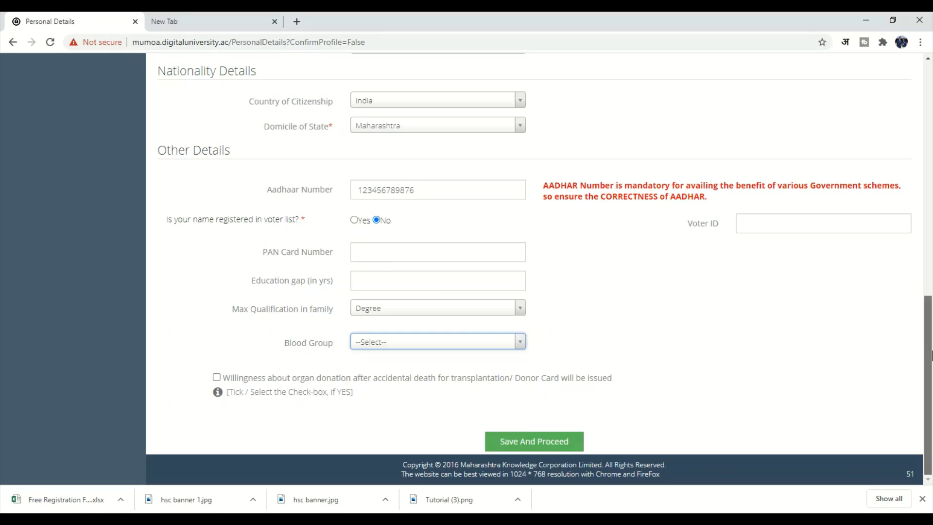
{"action": "left_click", "coordinate": [385, 307]}
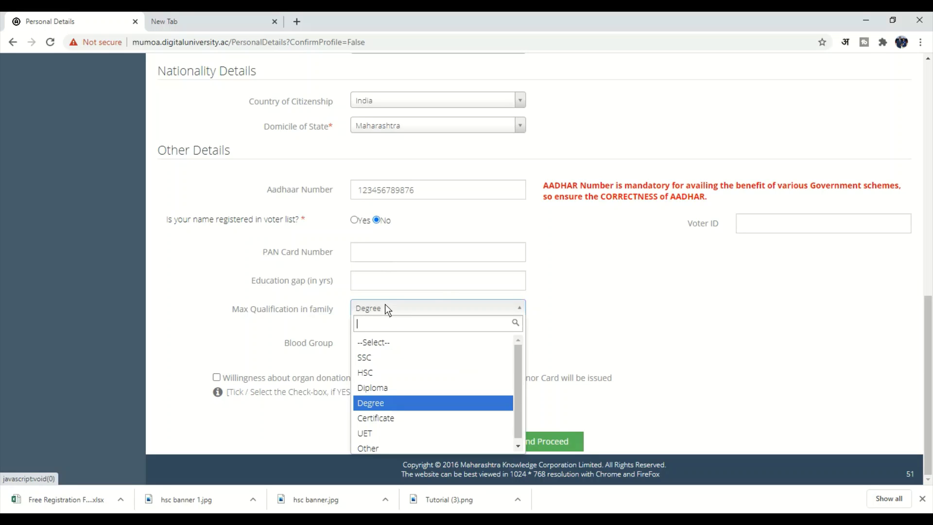
{"action": "left_click", "coordinate": [383, 340]}
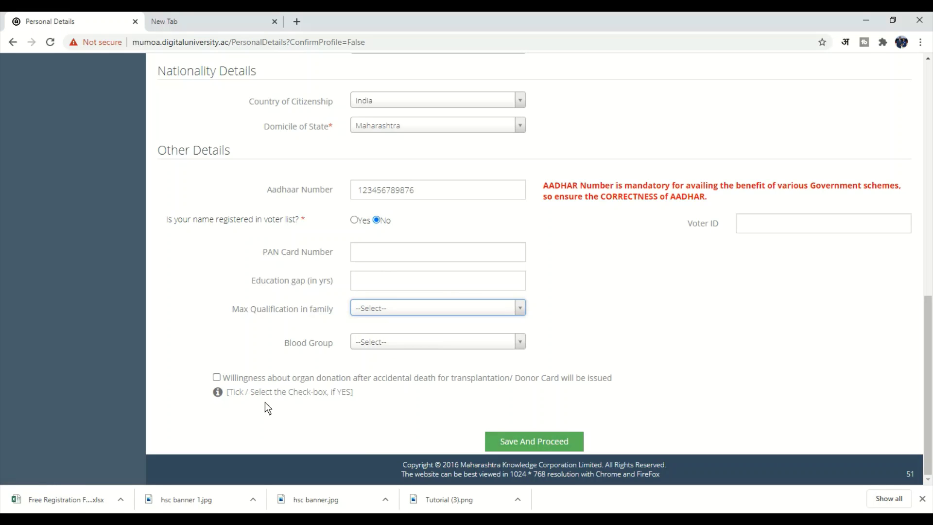
{"action": "left_click", "coordinate": [216, 378]}
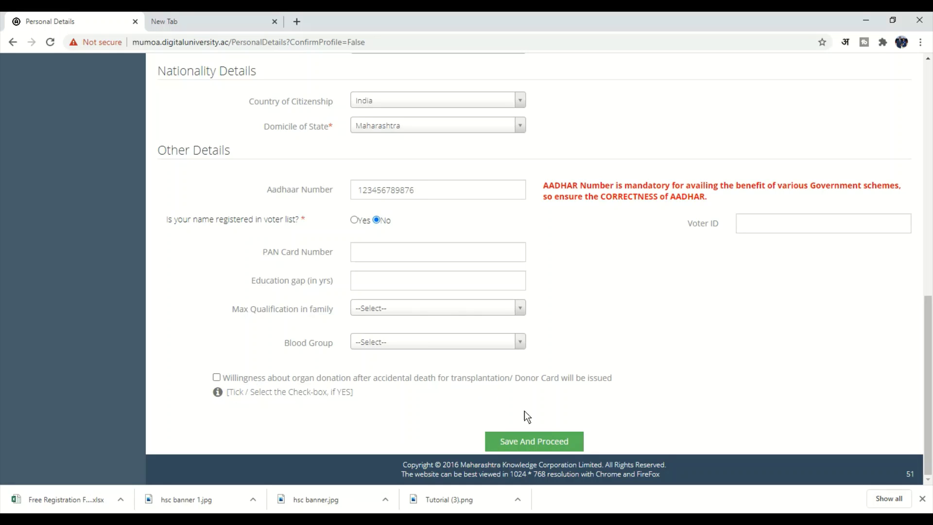
Save personal details and autofill the correspondence house address from a saved browser address
{"action": "left_click", "coordinate": [543, 441]}
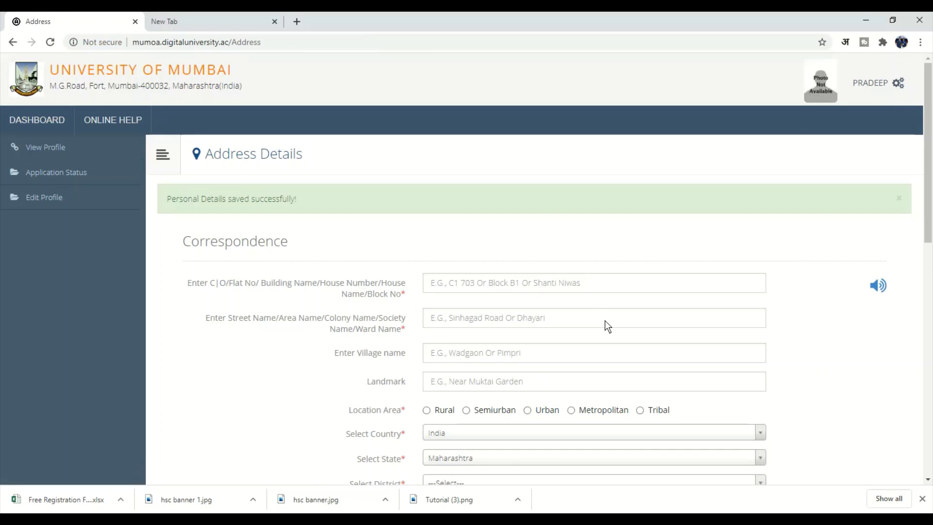
{"action": "scroll", "coordinate": [494, 314], "scroll_direction": "down", "scroll_amount": 2}
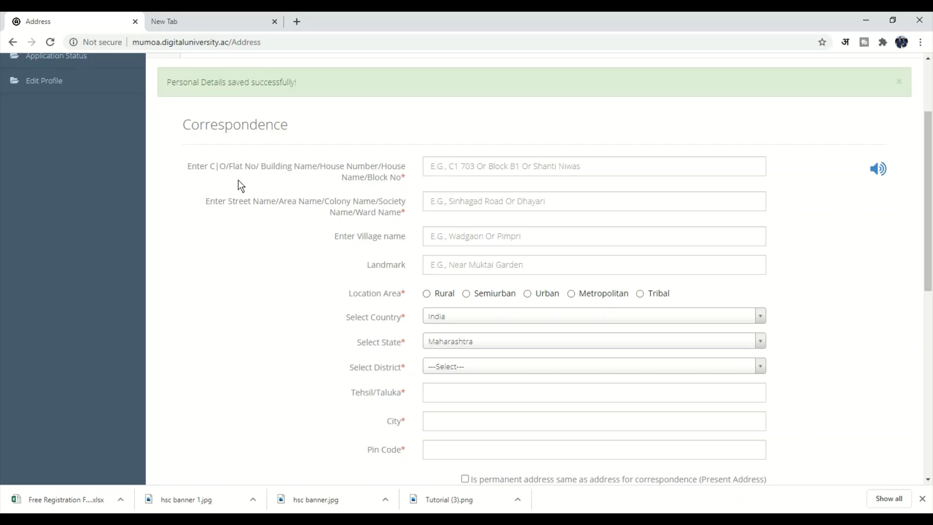
{"action": "left_click", "coordinate": [496, 168]}
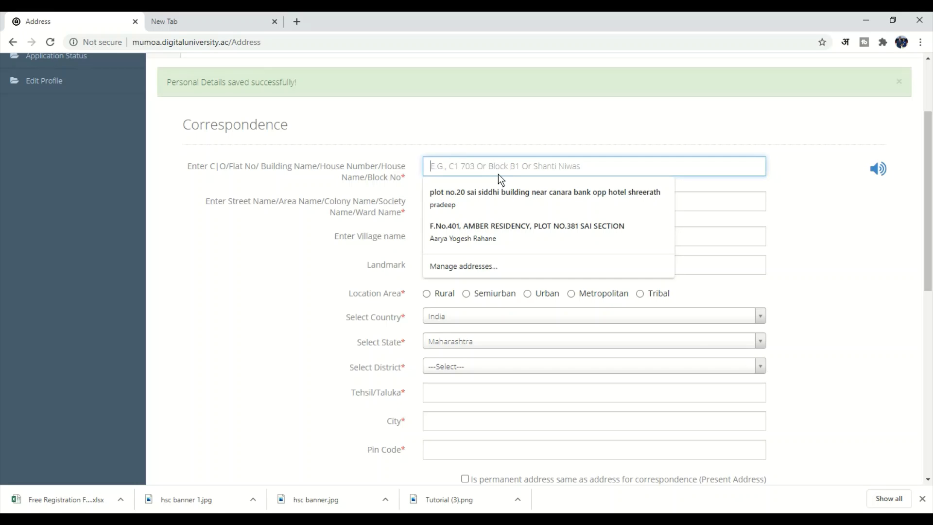
{"action": "left_click", "coordinate": [482, 230]}
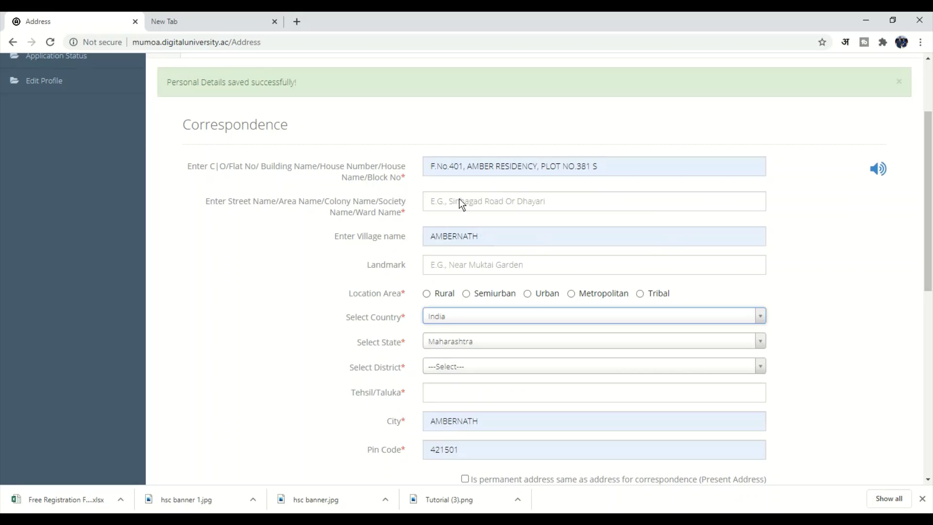
{"action": "scroll", "coordinate": [462, 233], "scroll_direction": "down", "scroll_amount": 1}
{"action": "scroll", "coordinate": [462, 233], "scroll_direction": "down", "scroll_amount": 2}
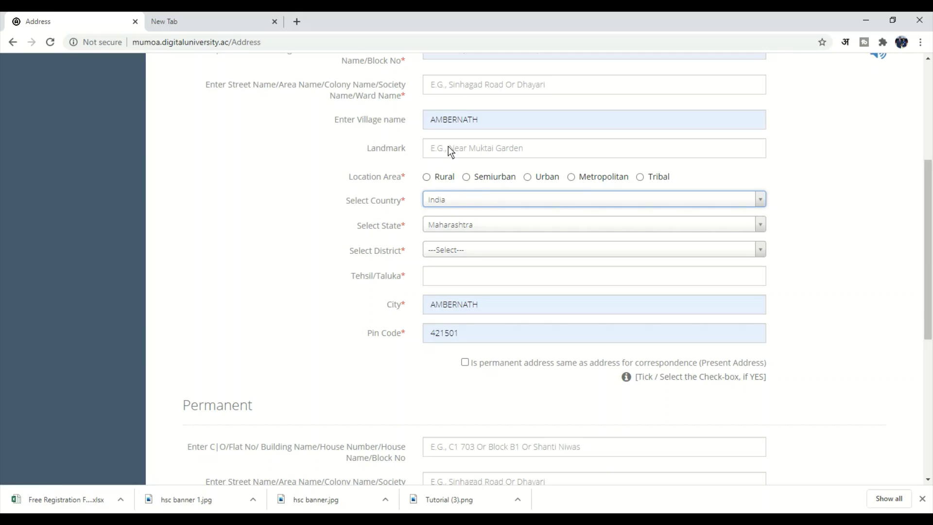
{"action": "scroll", "coordinate": [448, 146], "scroll_direction": "up", "scroll_amount": 3}
Enter street/area 'AMBARNATH EAST' and choose Thane as the district
{"action": "left_click", "coordinate": [455, 206]}
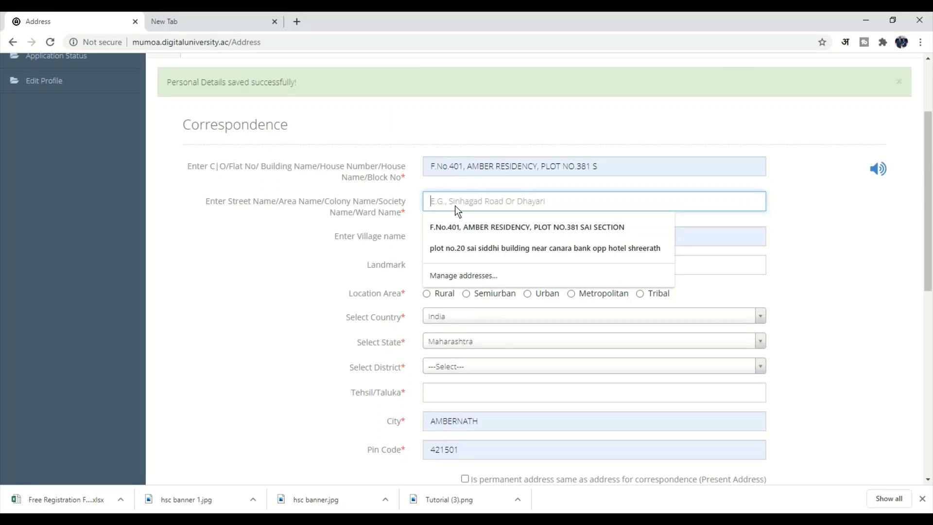
{"action": "type", "text": "AMBARNATH EAST"}
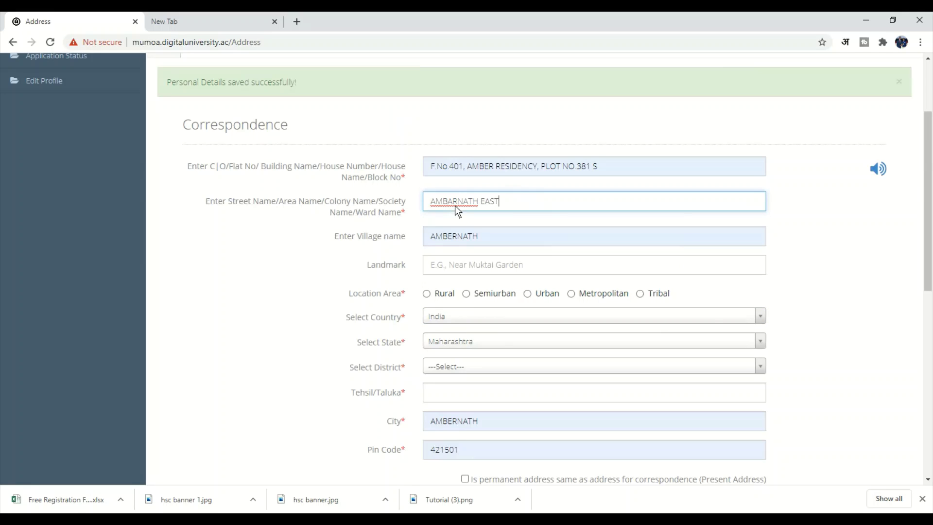
{"action": "key", "text": "Tab"}
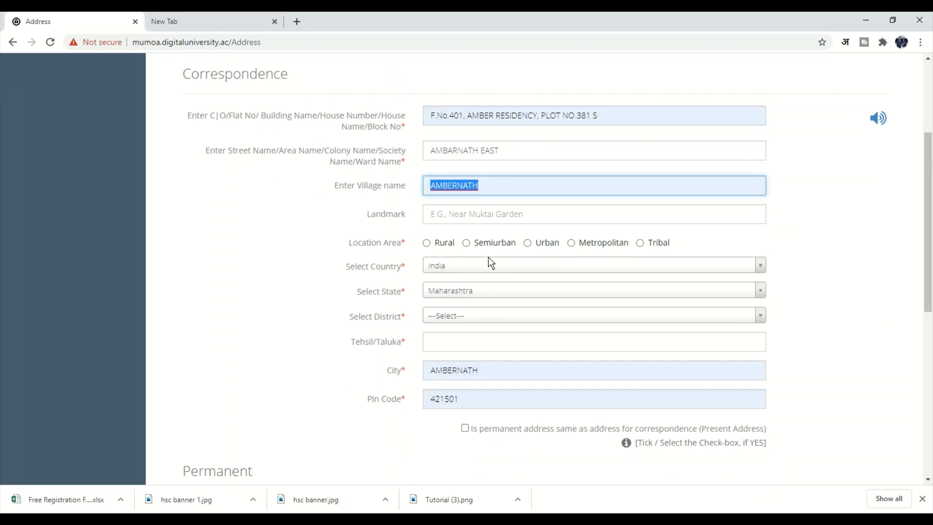
{"action": "scroll", "coordinate": [488, 257], "scroll_direction": "down", "scroll_amount": 1}
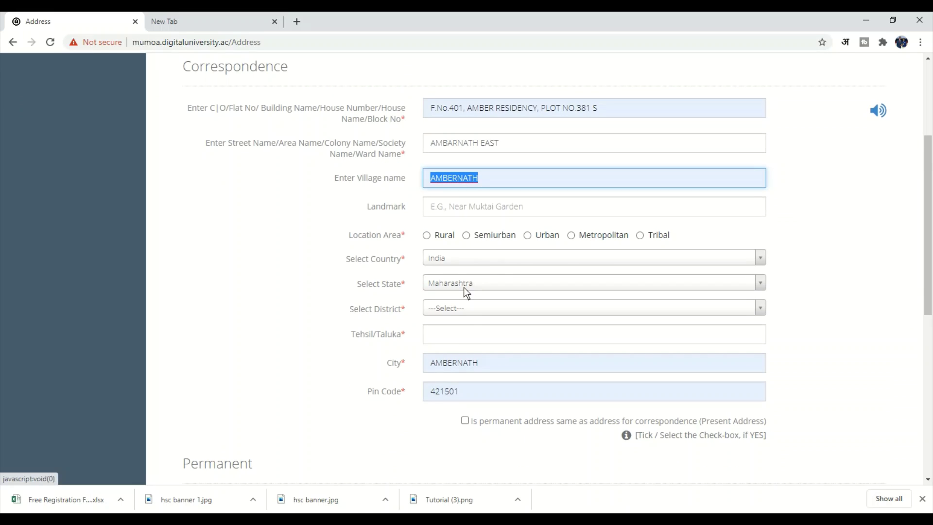
{"action": "left_click", "coordinate": [451, 309]}
{"action": "type", "text": "t"}
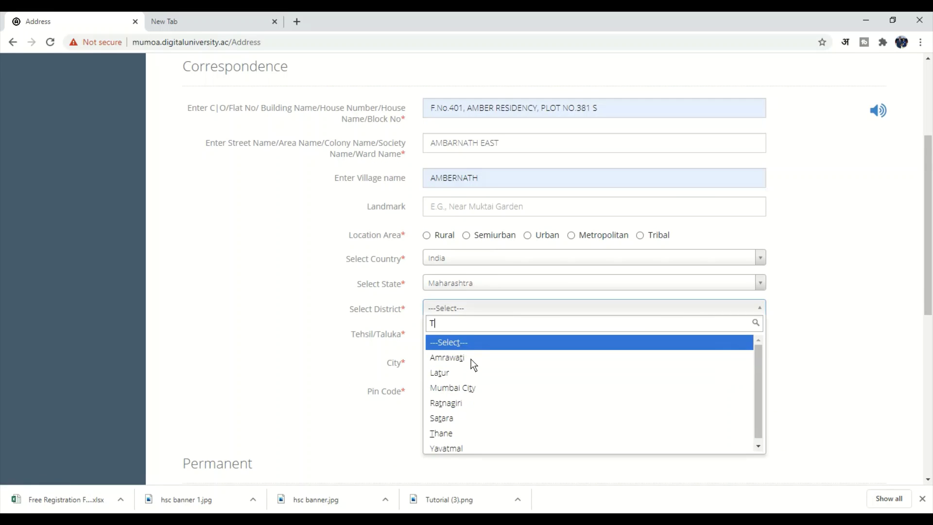
{"action": "left_click", "coordinate": [462, 434]}
{"action": "scroll", "coordinate": [484, 409], "scroll_direction": "down", "scroll_amount": 1}
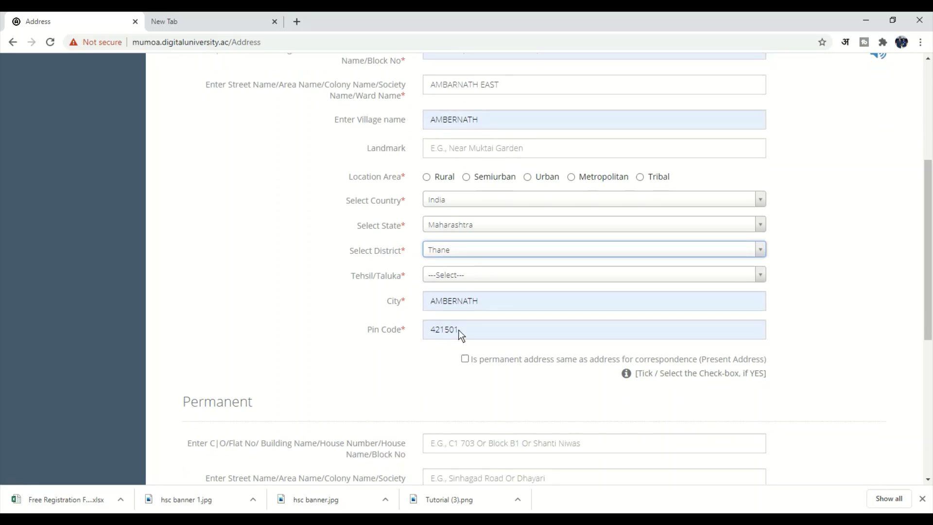
{"action": "scroll", "coordinate": [484, 347], "scroll_direction": "down", "scroll_amount": 1}
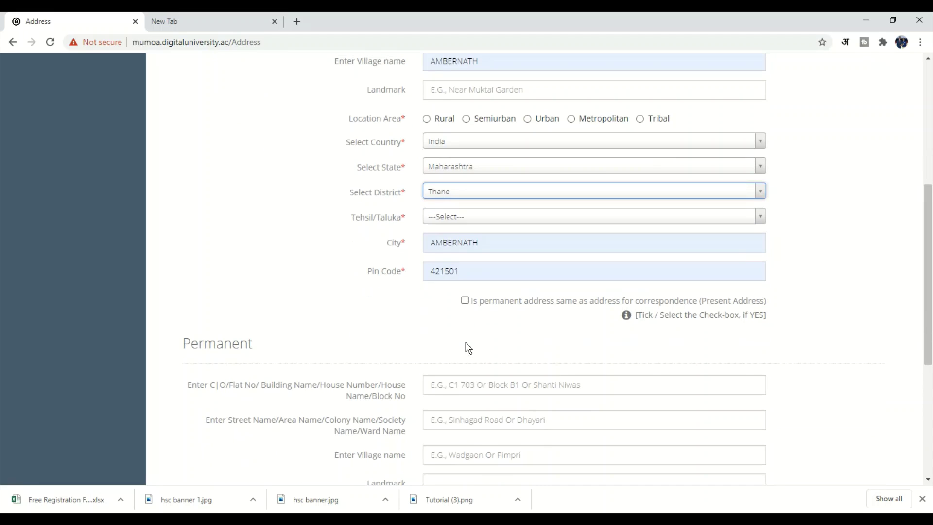
Mark the permanent address as the same as correspondence and save the address details
{"action": "left_click", "coordinate": [465, 301]}
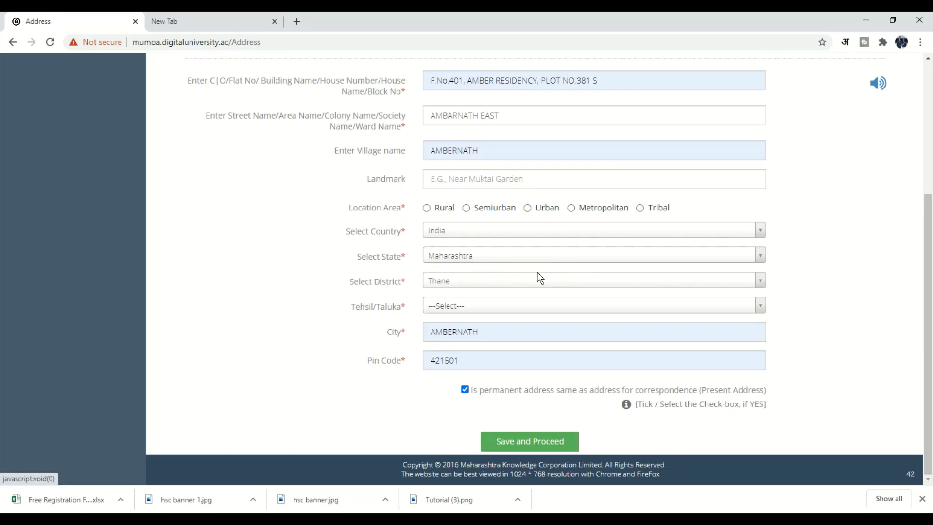
{"action": "scroll", "coordinate": [494, 218], "scroll_direction": "up", "scroll_amount": 3}
{"action": "scroll", "coordinate": [510, 243], "scroll_direction": "down", "scroll_amount": 3}
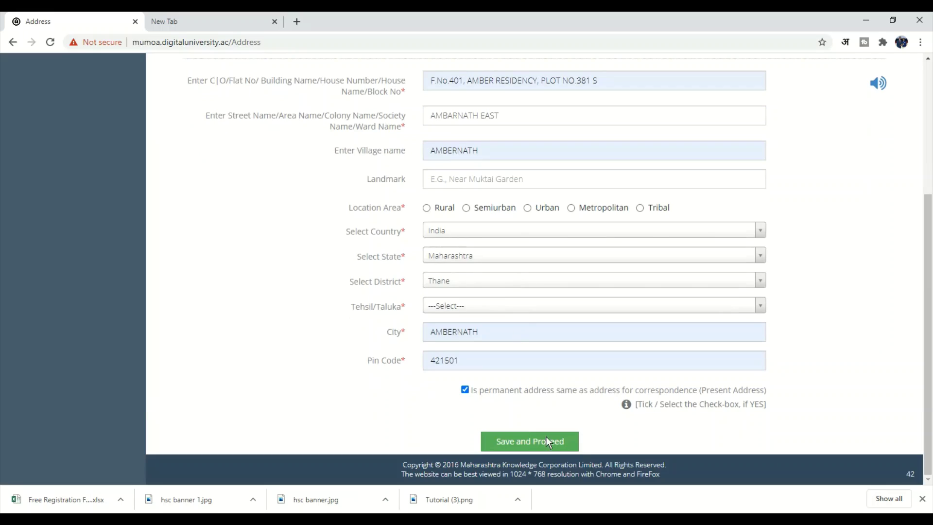
{"action": "left_click", "coordinate": [466, 390]}
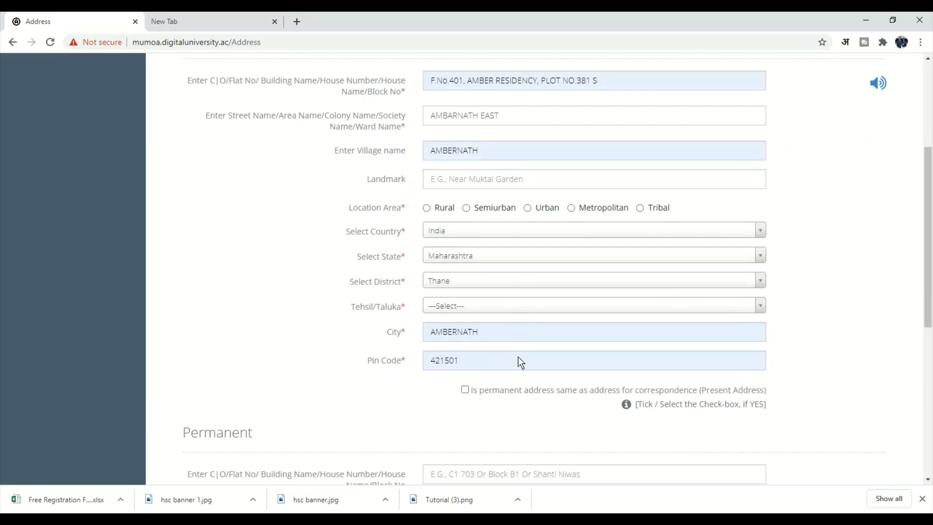
{"action": "scroll", "coordinate": [486, 357], "scroll_direction": "down", "scroll_amount": 5}
{"action": "scroll", "coordinate": [292, 277], "scroll_direction": "down", "scroll_amount": 3}
{"action": "scroll", "coordinate": [298, 288], "scroll_direction": "up", "scroll_amount": 10}
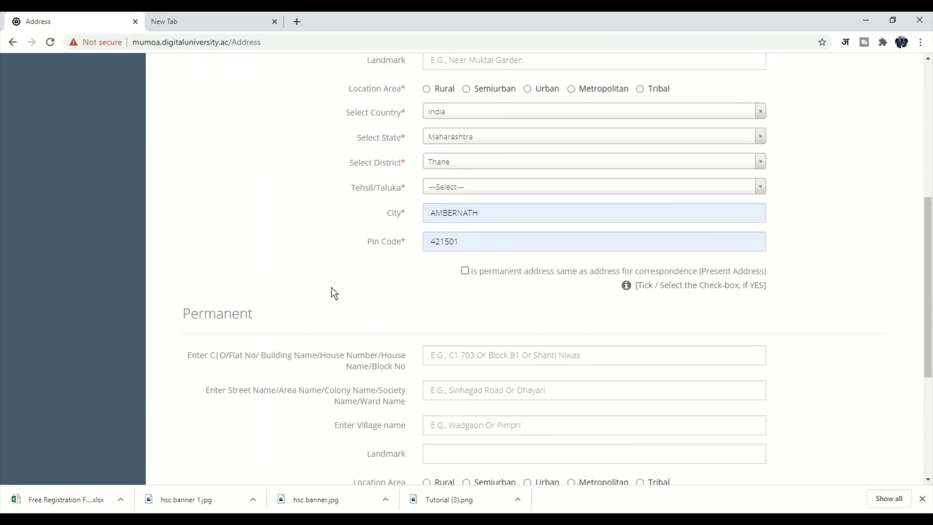
{"action": "scroll", "coordinate": [318, 285], "scroll_direction": "down", "scroll_amount": 10}
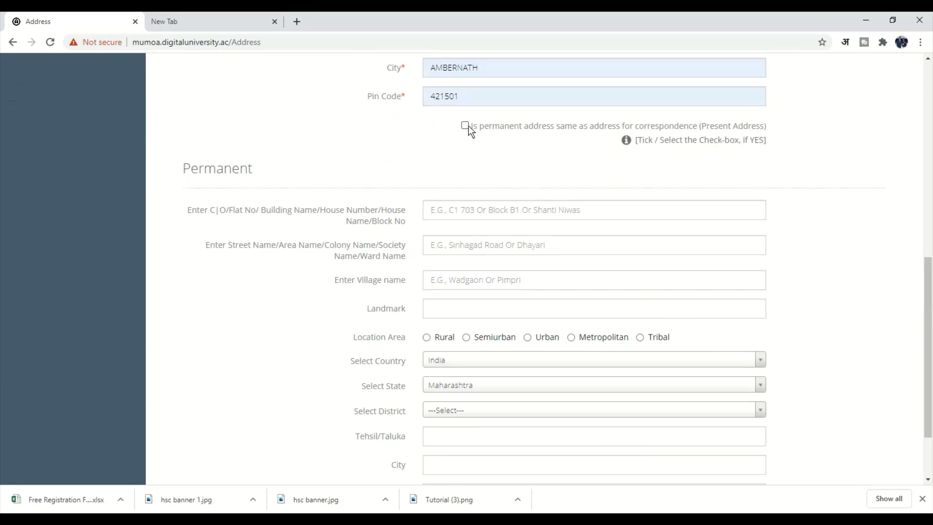
{"action": "left_click", "coordinate": [466, 126]}
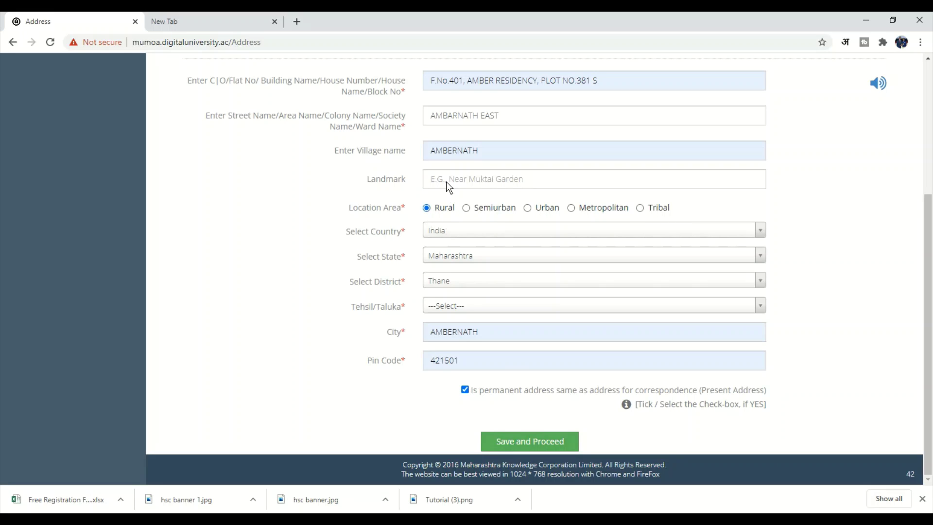
{"action": "left_click", "coordinate": [529, 442]}
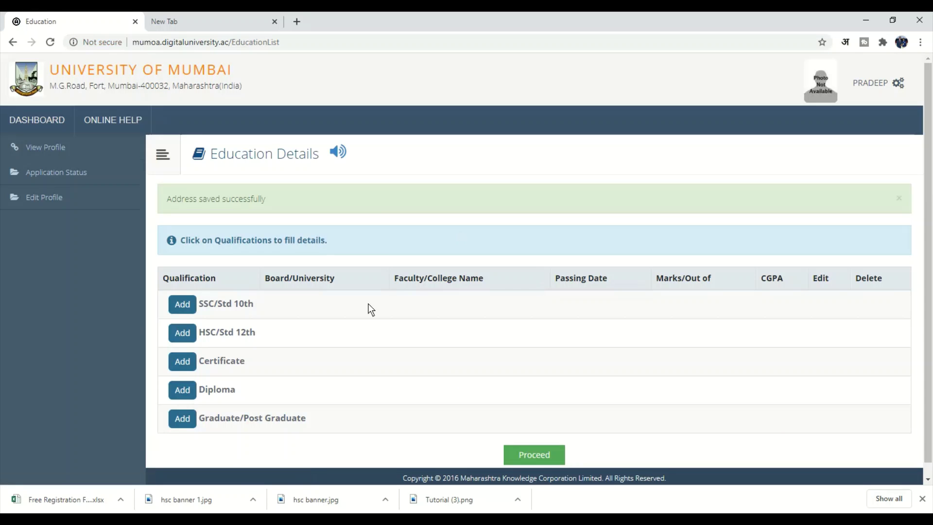
Add an SSC/Std 10th entry with Maharashtra state and board, school 'SHV'
{"action": "scroll", "coordinate": [204, 282], "scroll_direction": "down", "scroll_amount": 1}
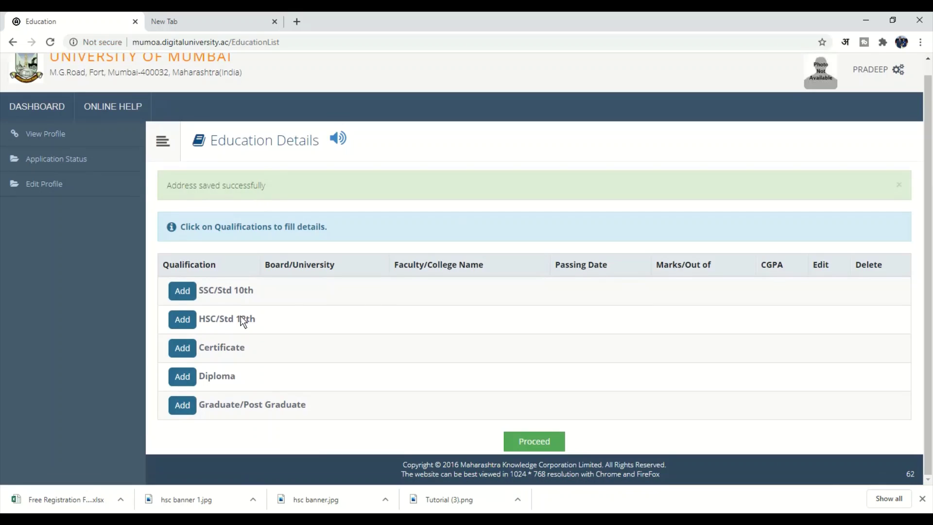
{"action": "left_click", "coordinate": [184, 295]}
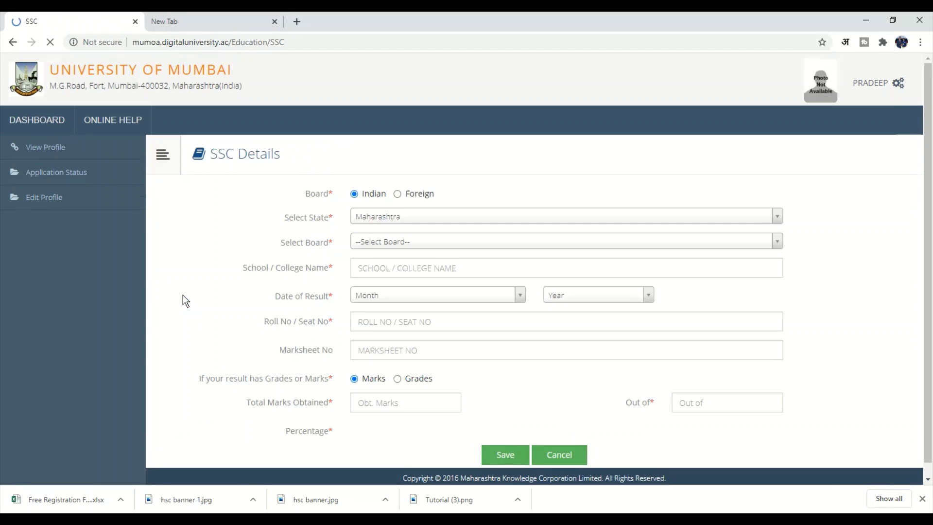
{"action": "left_click", "coordinate": [393, 218]}
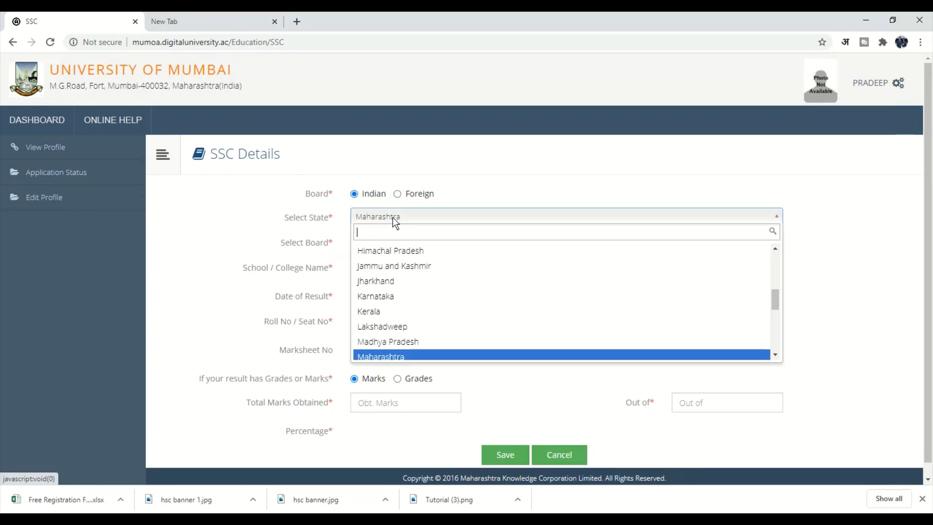
{"action": "left_click", "coordinate": [393, 217]}
{"action": "left_click", "coordinate": [389, 243]}
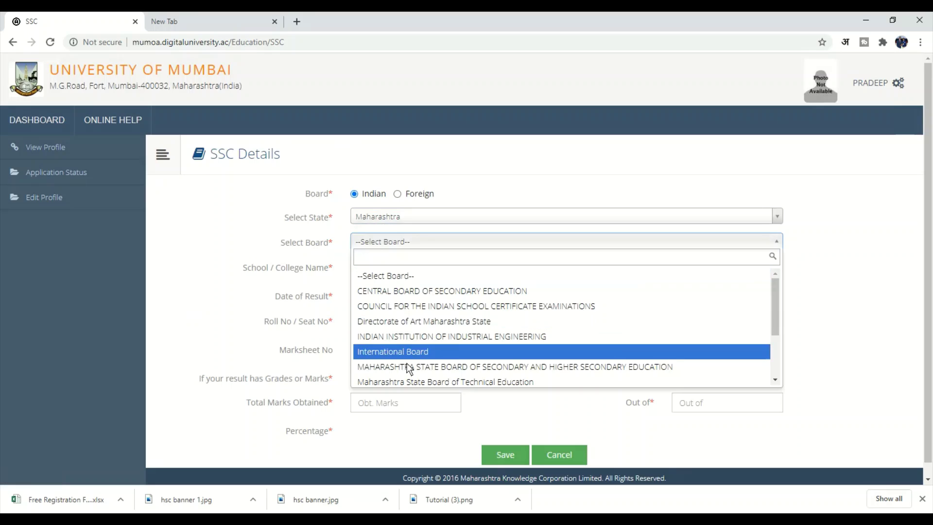
{"action": "left_click", "coordinate": [407, 367]}
{"action": "left_click", "coordinate": [396, 277]}
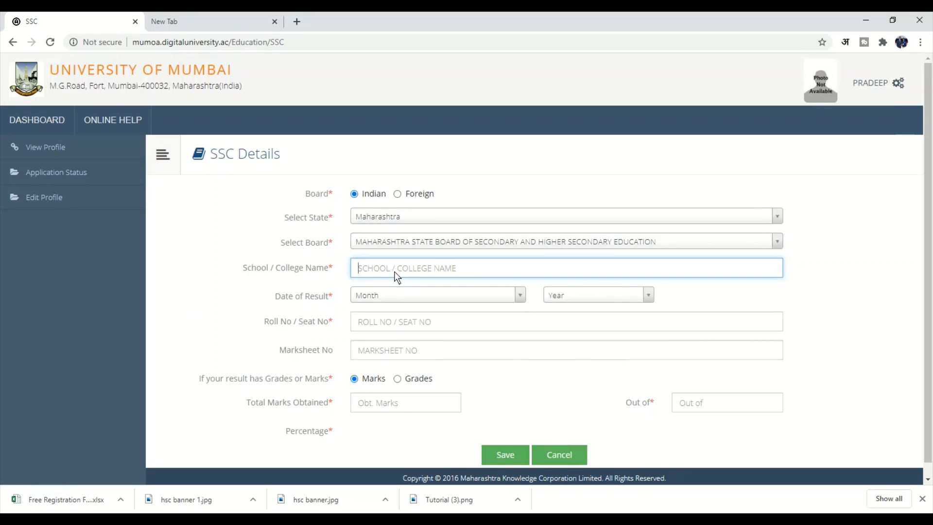
{"action": "type", "text": "SHV"}
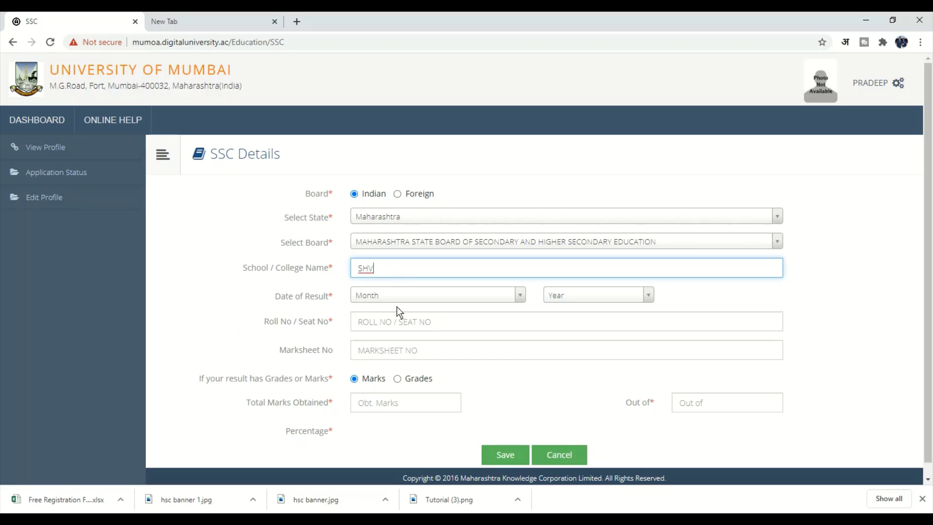
Set result March 2018, enter the seat number and marks 500 of 650, then save
{"action": "left_click", "coordinate": [400, 295]}
{"action": "left_click", "coordinate": [384, 377]}
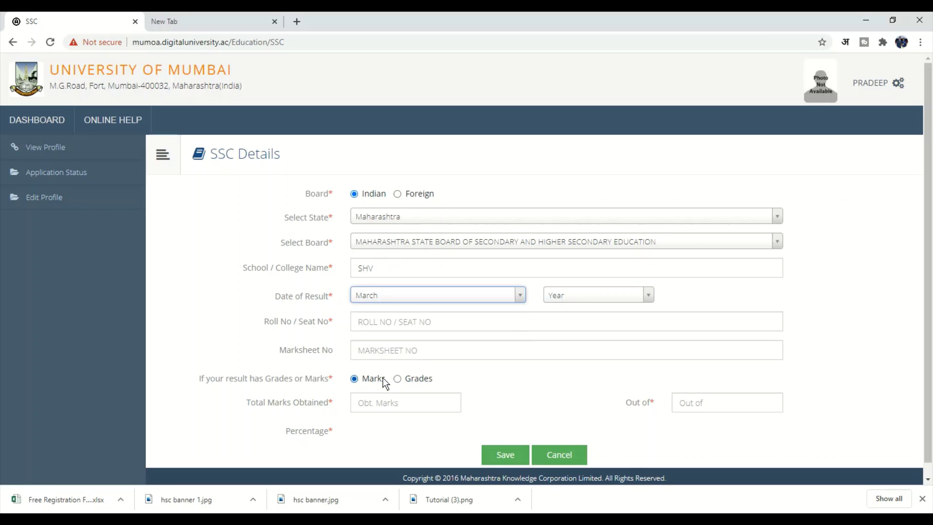
{"action": "left_click", "coordinate": [578, 297]}
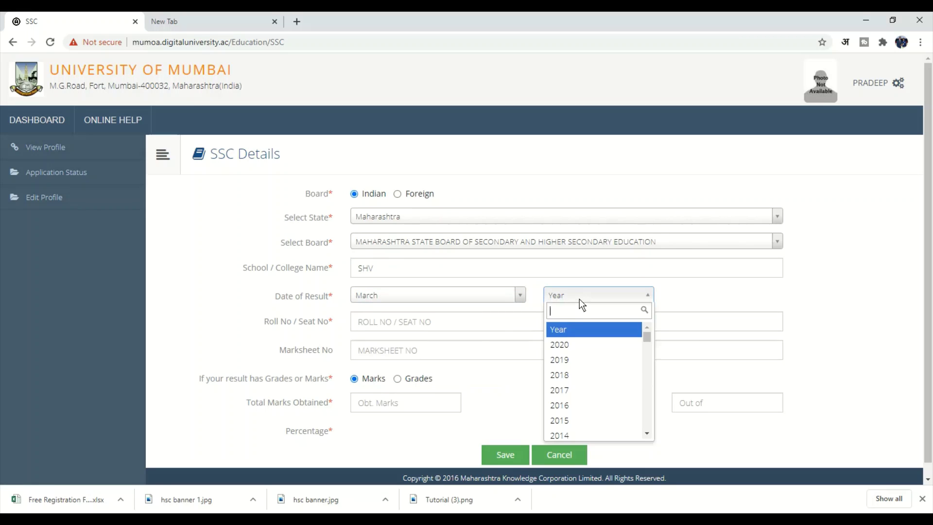
{"action": "left_click", "coordinate": [570, 362]}
{"action": "scroll", "coordinate": [388, 316], "scroll_direction": "down", "scroll_amount": 1}
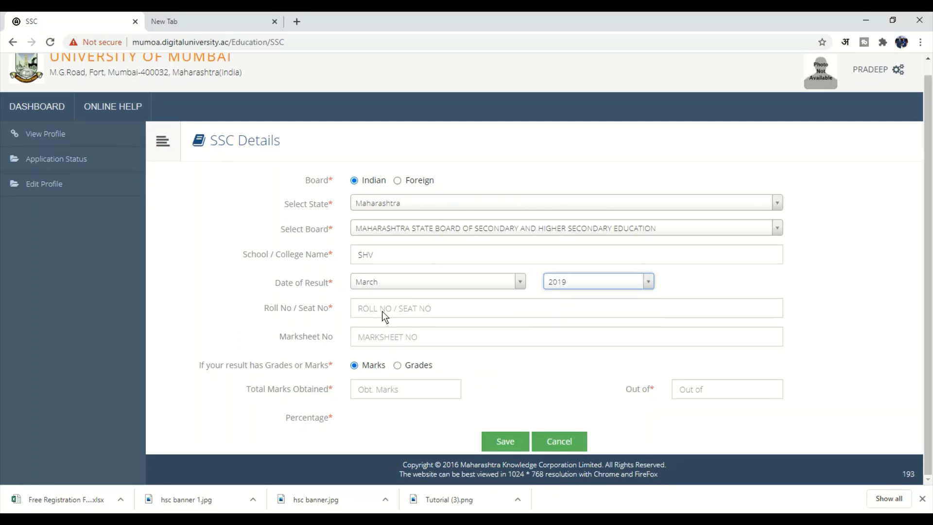
{"action": "left_click", "coordinate": [604, 283]}
{"action": "left_click", "coordinate": [567, 361]}
{"action": "left_click", "coordinate": [376, 311]}
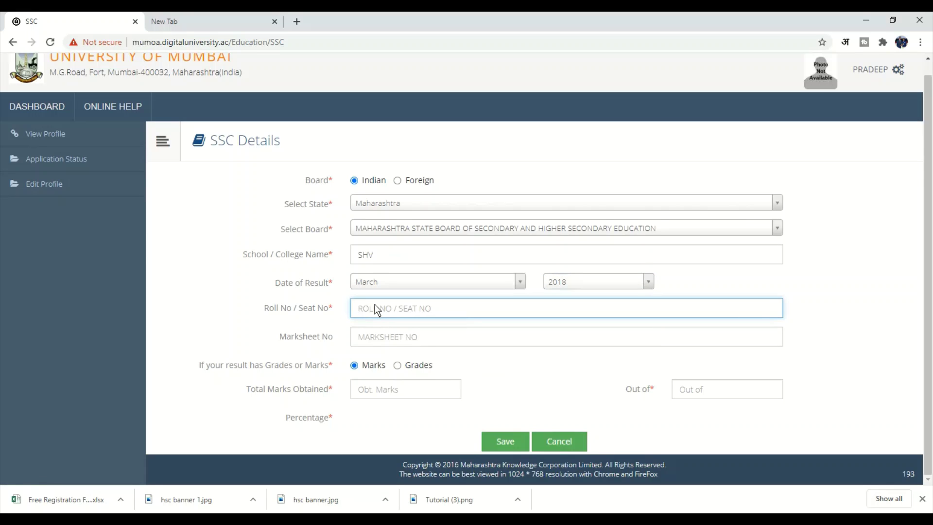
{"action": "left_click", "coordinate": [459, 335]}
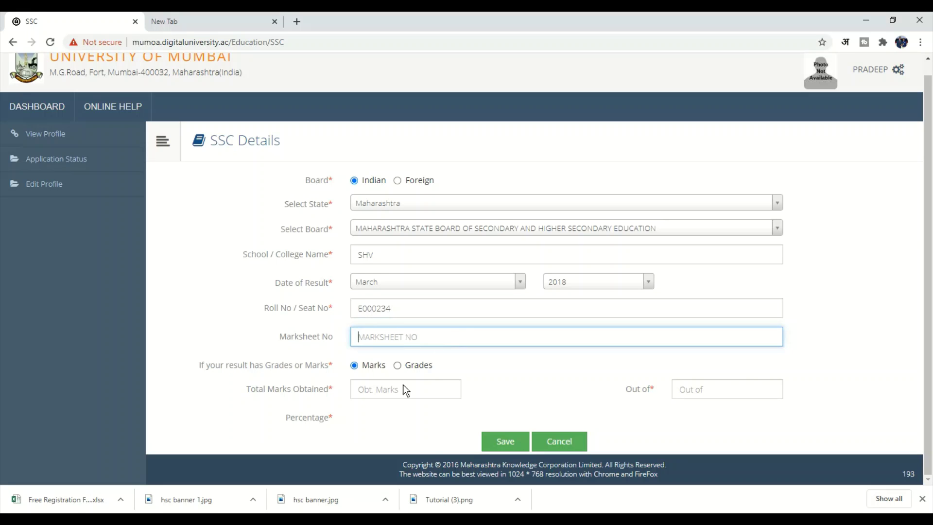
{"action": "left_click", "coordinate": [422, 392]}
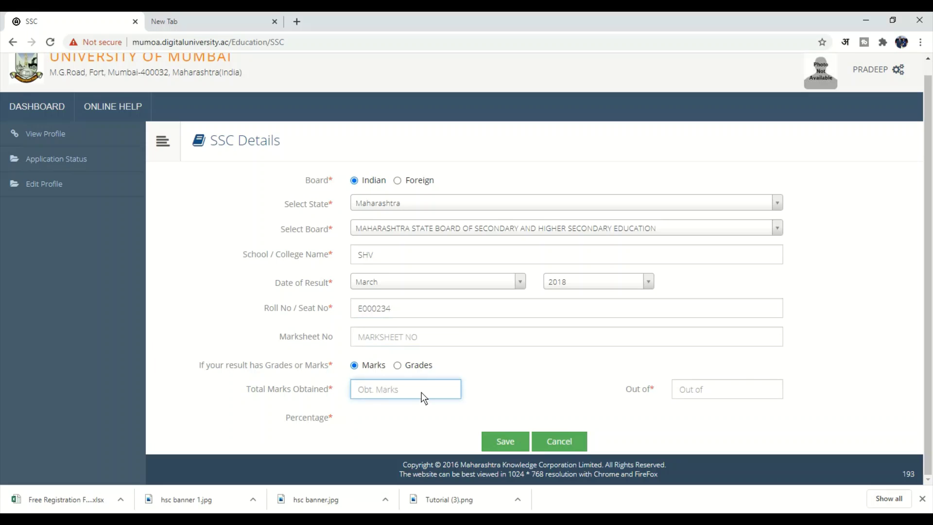
{"action": "type", "text": "500"}
{"action": "key", "text": "Tab"}
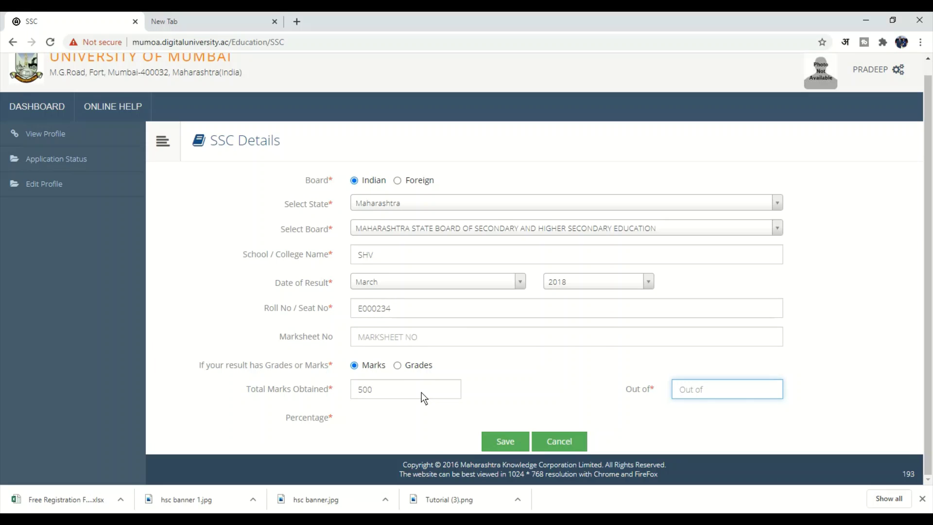
{"action": "type", "text": "650"}
{"action": "left_click", "coordinate": [499, 443]}
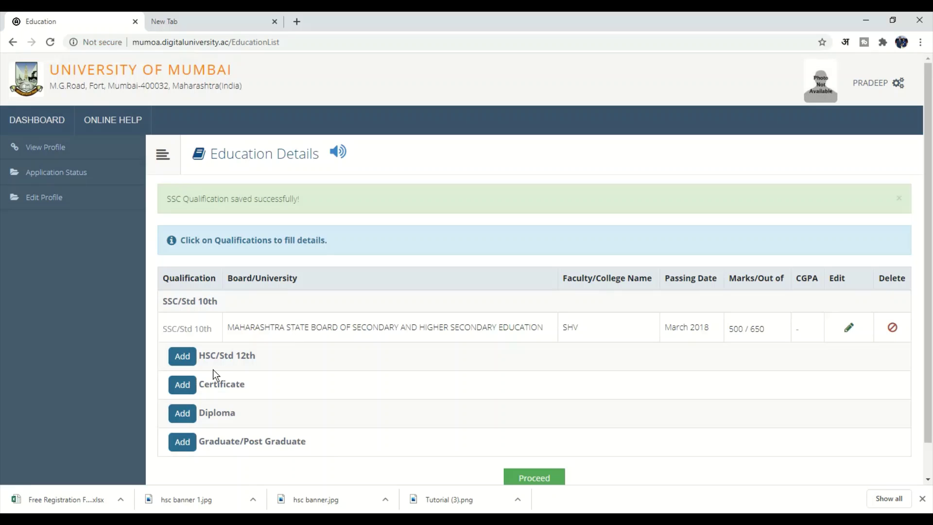
Add an HSC/Std 12th entry with Maharashtra board, Commerce stream and college 'ABC'
{"action": "left_click", "coordinate": [181, 355]}
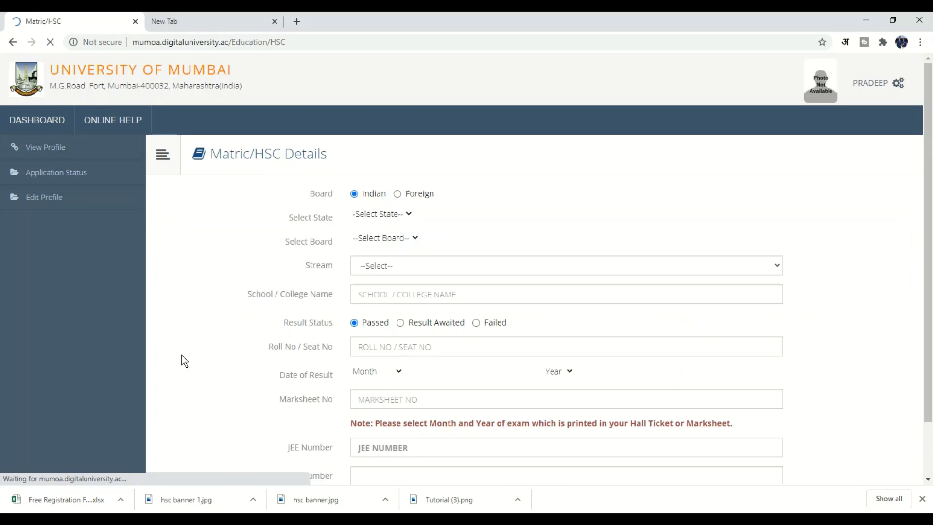
{"action": "left_click", "coordinate": [386, 244]}
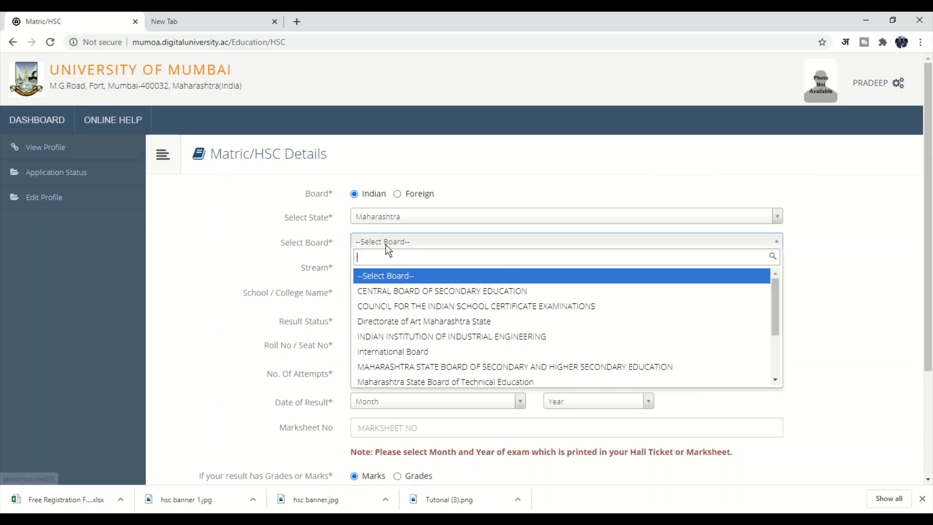
{"action": "left_click", "coordinate": [411, 366]}
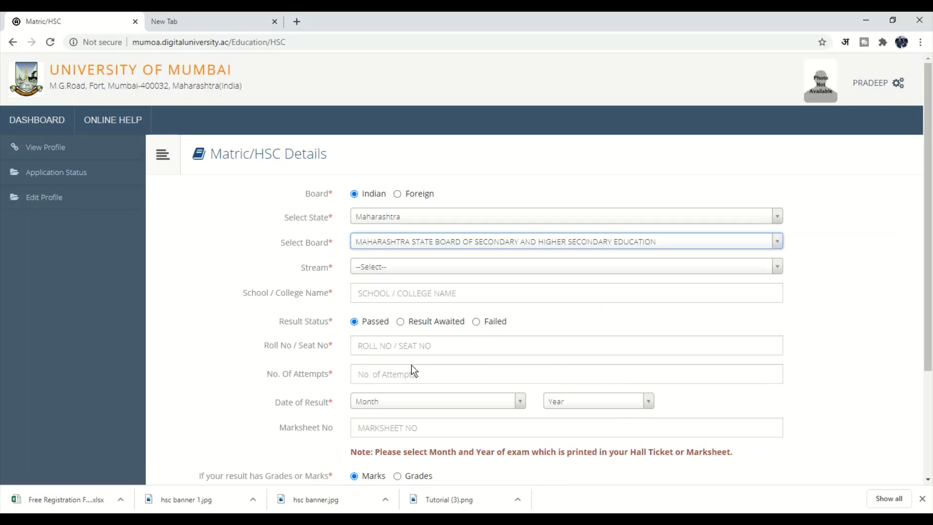
{"action": "left_click", "coordinate": [384, 267]}
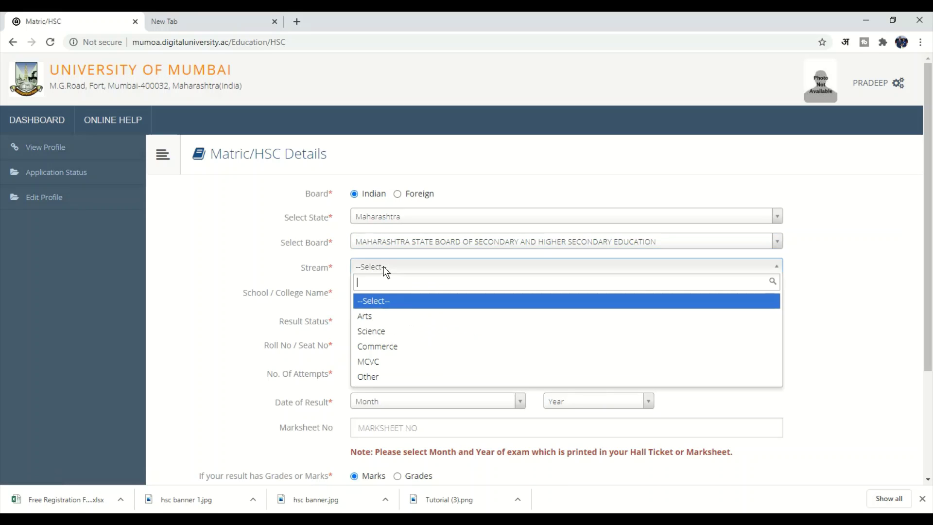
{"action": "left_click", "coordinate": [382, 345]}
{"action": "scroll", "coordinate": [391, 303], "scroll_direction": "down", "scroll_amount": 3}
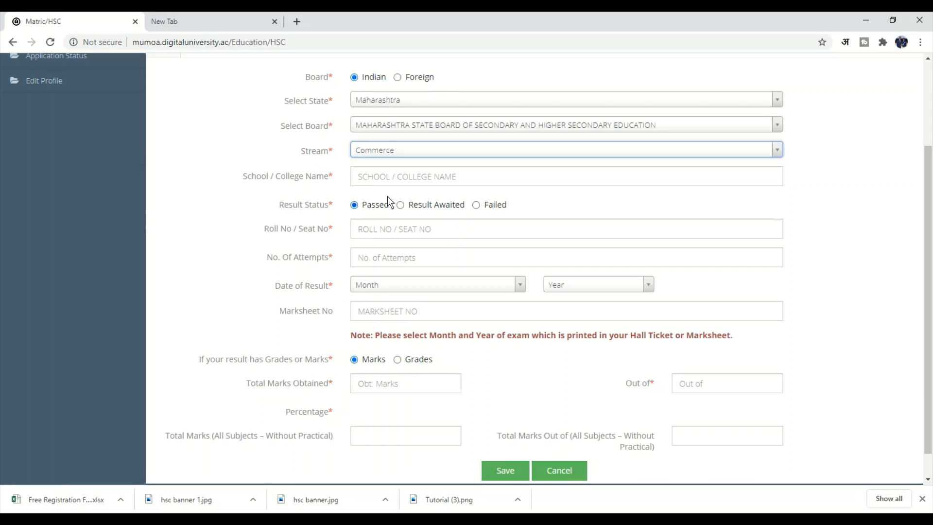
{"action": "left_click", "coordinate": [387, 180]}
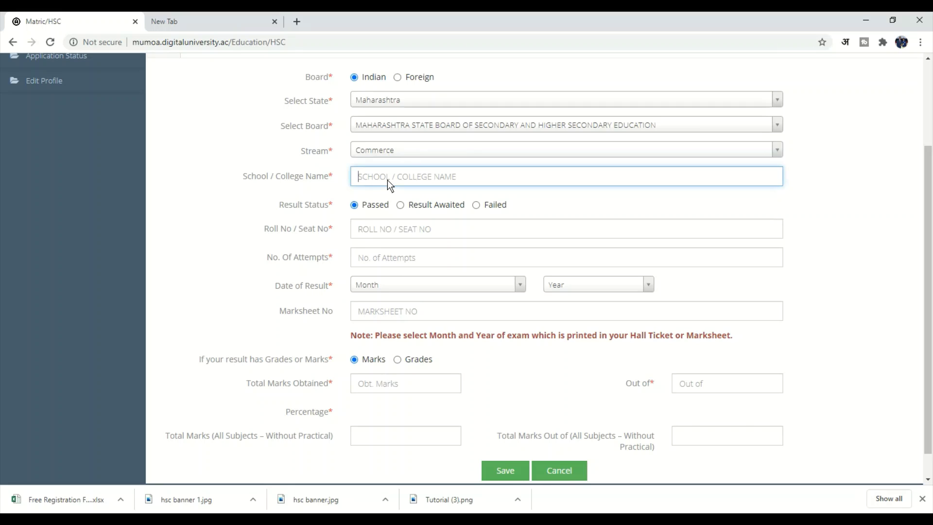
{"action": "type", "text": "ABC COLLEGE"}
Enter the seat number, 1 attempt and result date July 2020
{"action": "left_click", "coordinate": [380, 238]}
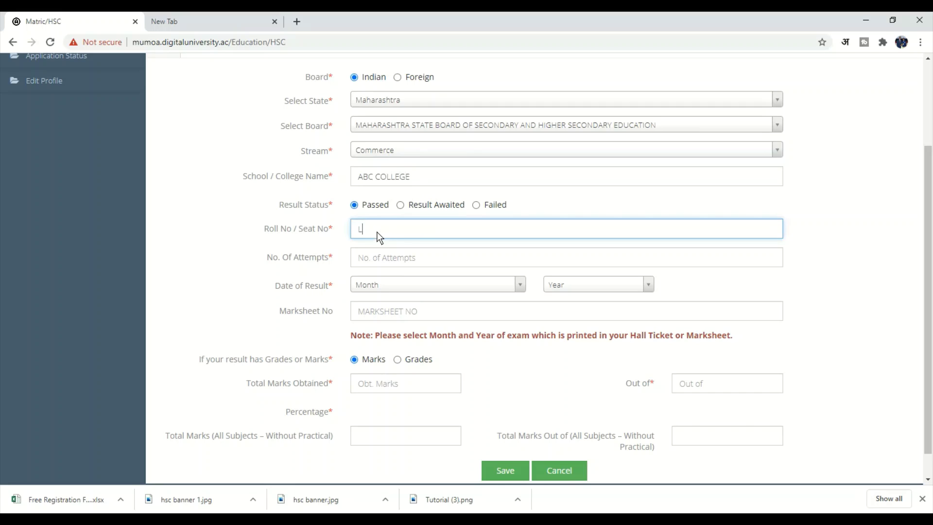
{"action": "left_click", "coordinate": [405, 258]}
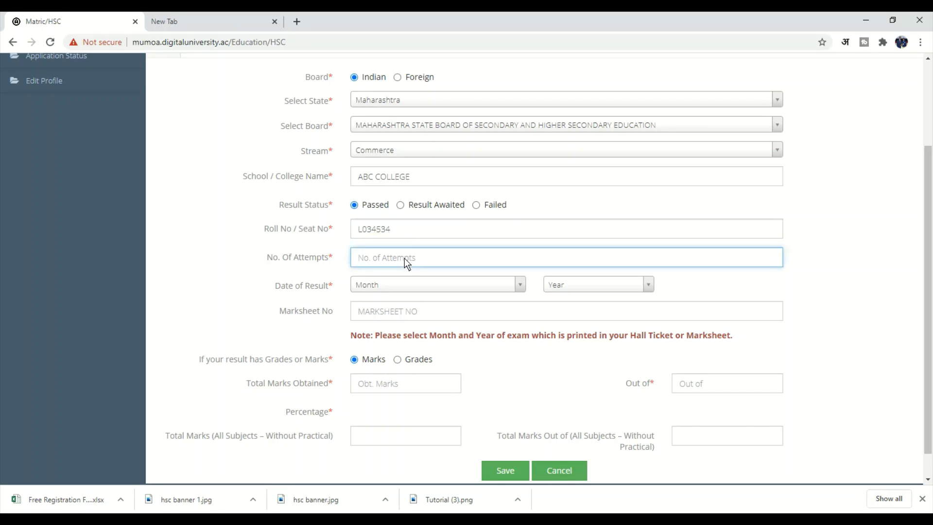
{"action": "type", "text": "1"}
{"action": "left_click", "coordinate": [397, 286]}
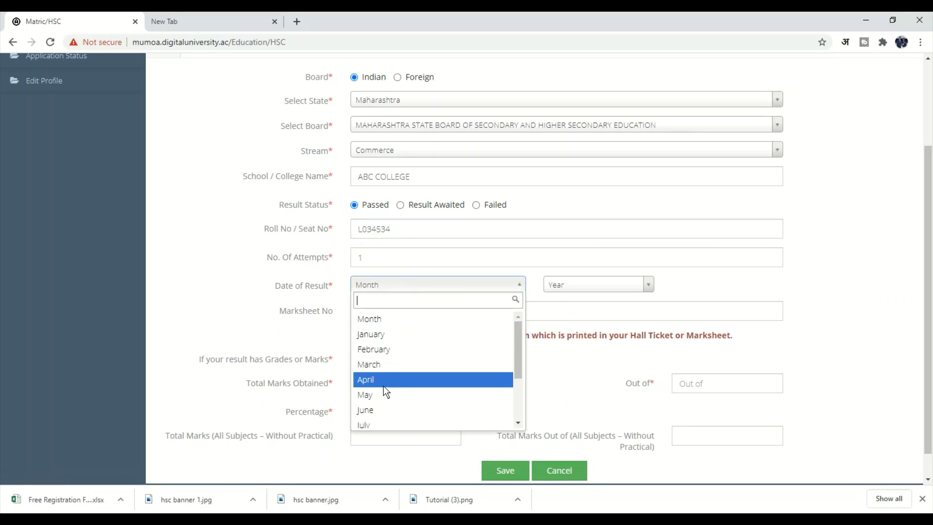
{"action": "left_click", "coordinate": [375, 423]}
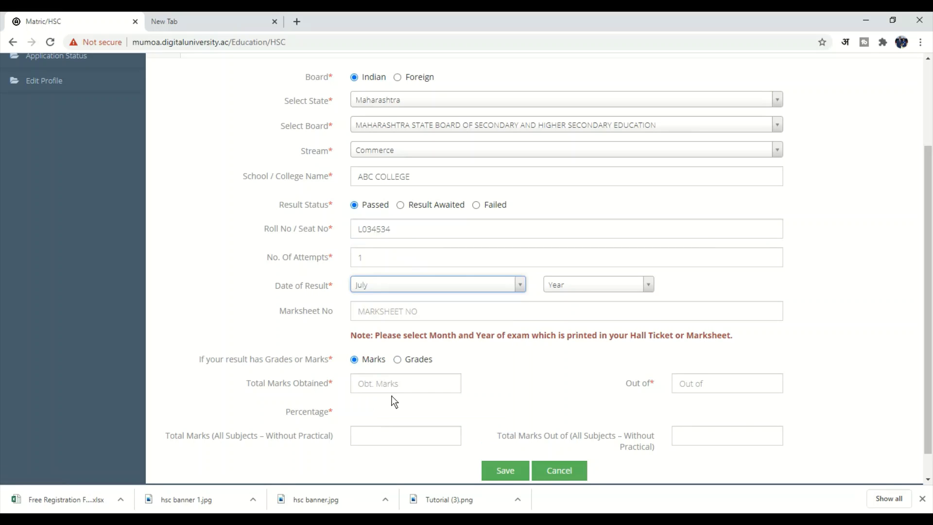
{"action": "left_click", "coordinate": [583, 290]}
{"action": "left_click", "coordinate": [568, 335]}
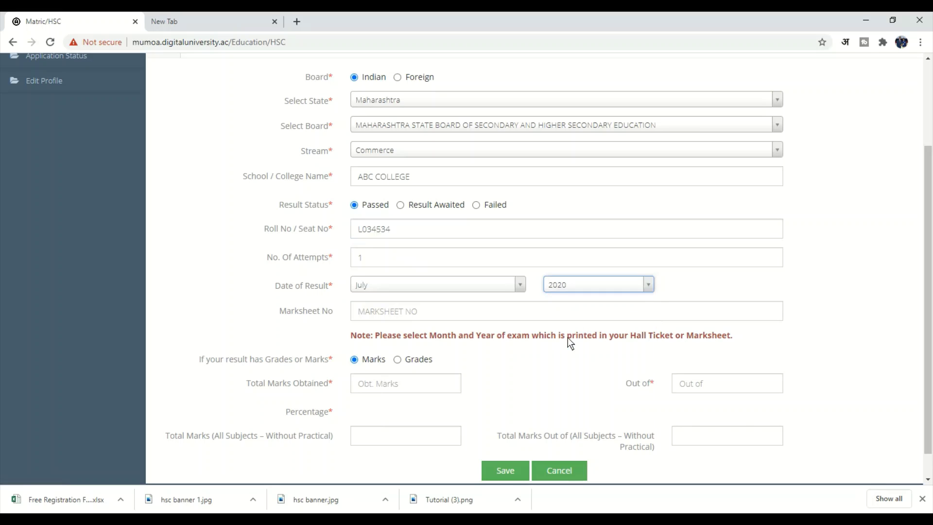
Enter marks 400 out of 600 and save the HSC qualification
{"action": "left_click", "coordinate": [401, 317]}
{"action": "scroll", "coordinate": [436, 315], "scroll_direction": "down", "scroll_amount": 1}
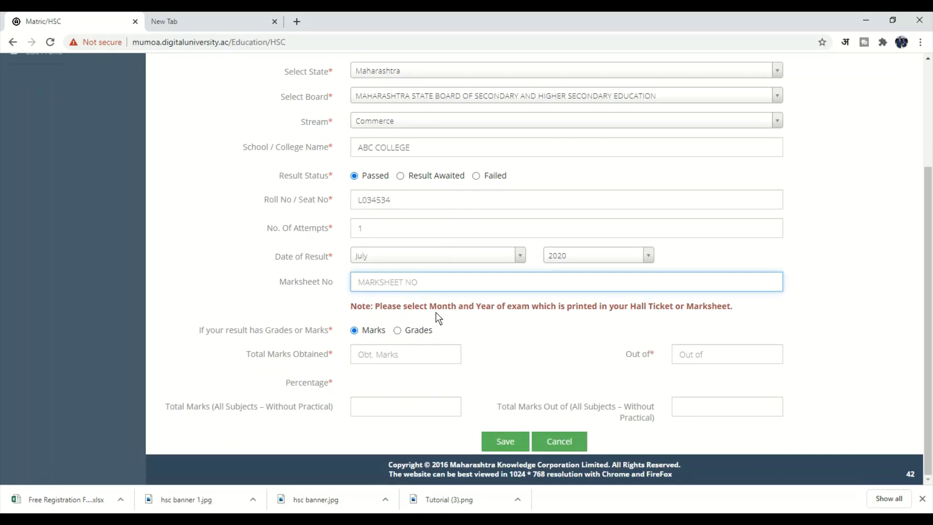
{"action": "left_click", "coordinate": [404, 361]}
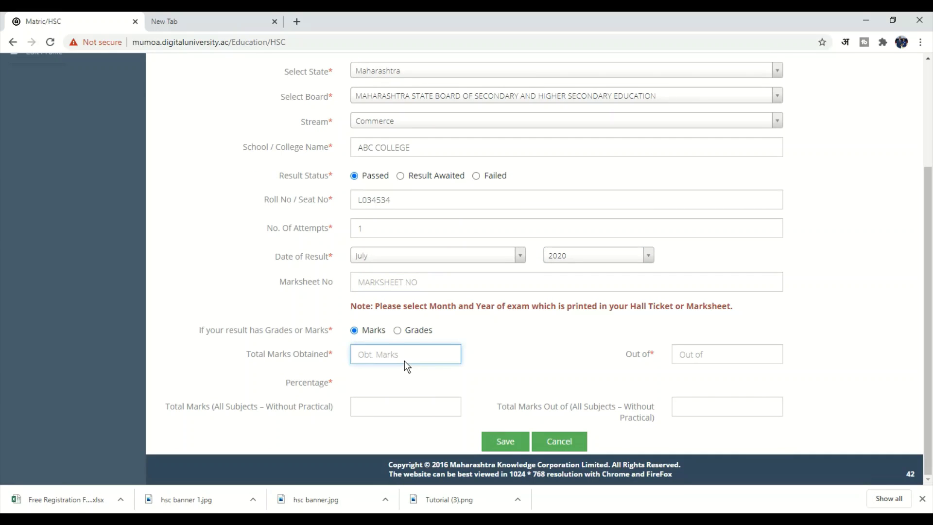
{"action": "type", "text": "400"}
{"action": "left_click", "coordinate": [721, 359]}
{"action": "type", "text": "600"}
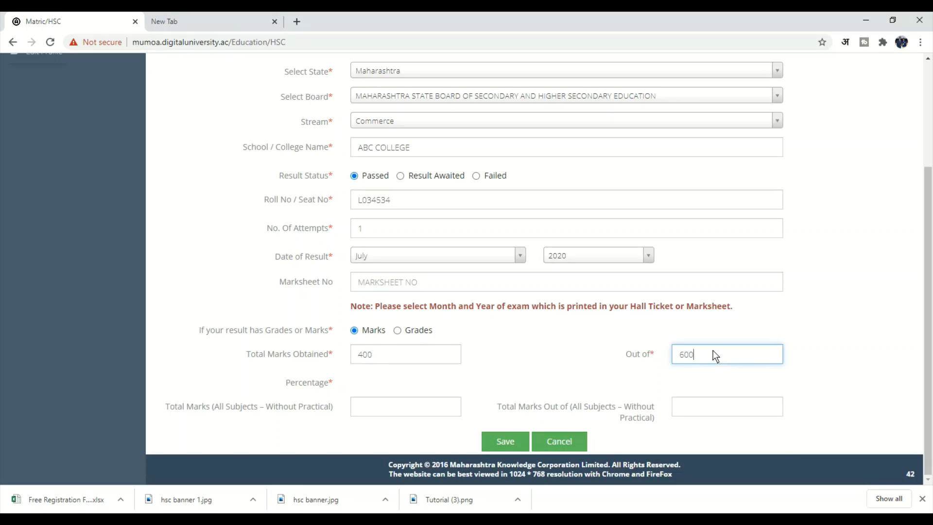
{"action": "left_click", "coordinate": [396, 409]}
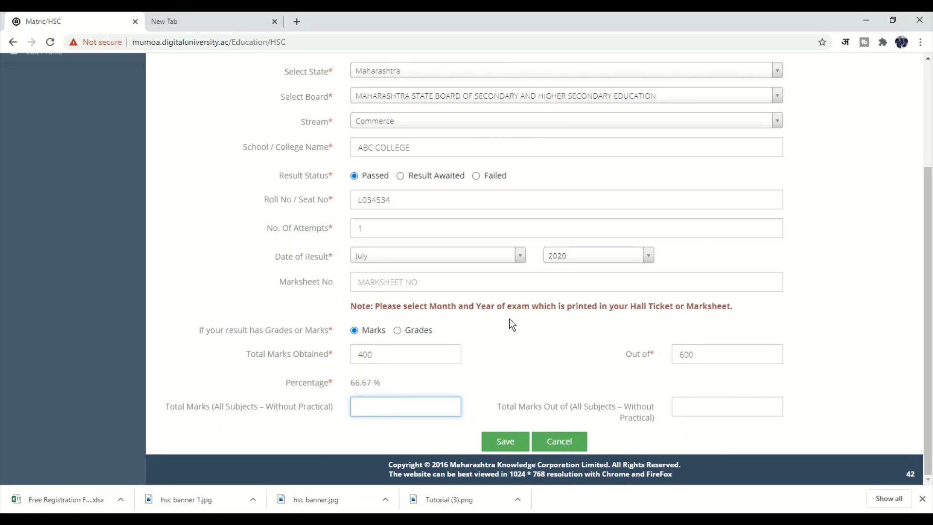
{"action": "scroll", "coordinate": [492, 316], "scroll_direction": "up", "scroll_amount": 3}
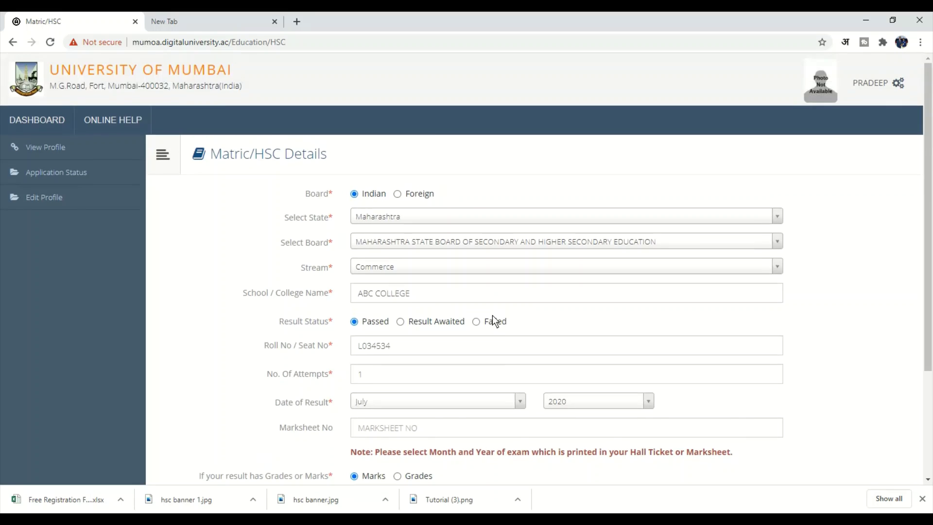
{"action": "scroll", "coordinate": [489, 310], "scroll_direction": "down", "scroll_amount": 3}
{"action": "left_click", "coordinate": [503, 442]}
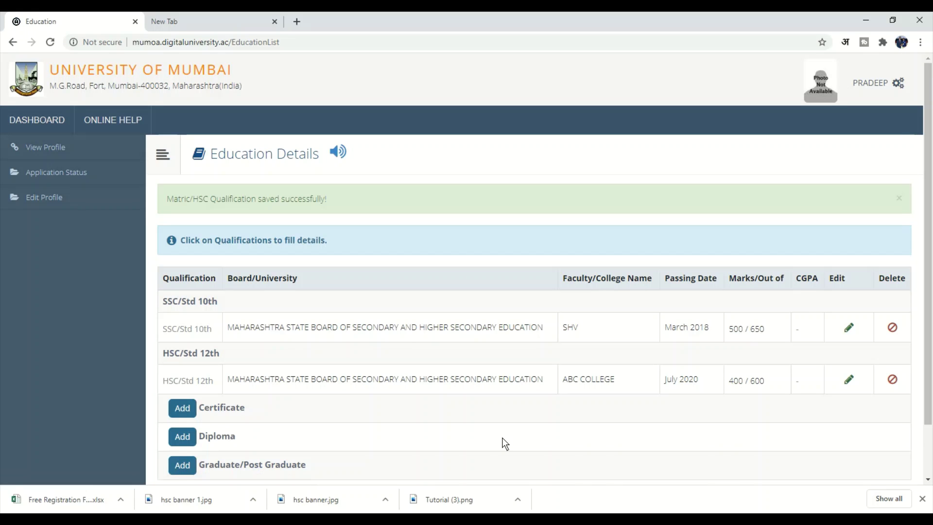
Review the SSC and HSC rows in the qualifications table and proceed
{"action": "scroll", "coordinate": [327, 317], "scroll_direction": "down", "scroll_amount": 2}
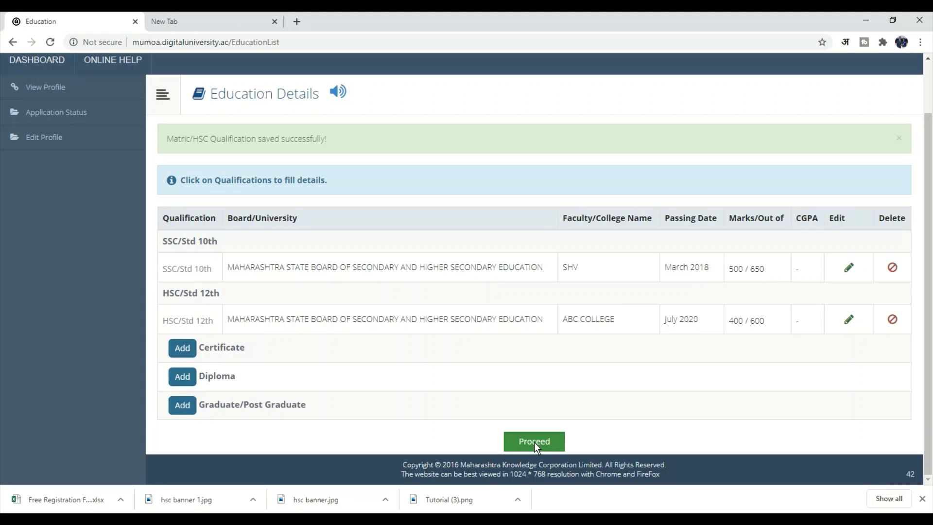
{"action": "left_click", "coordinate": [534, 441]}
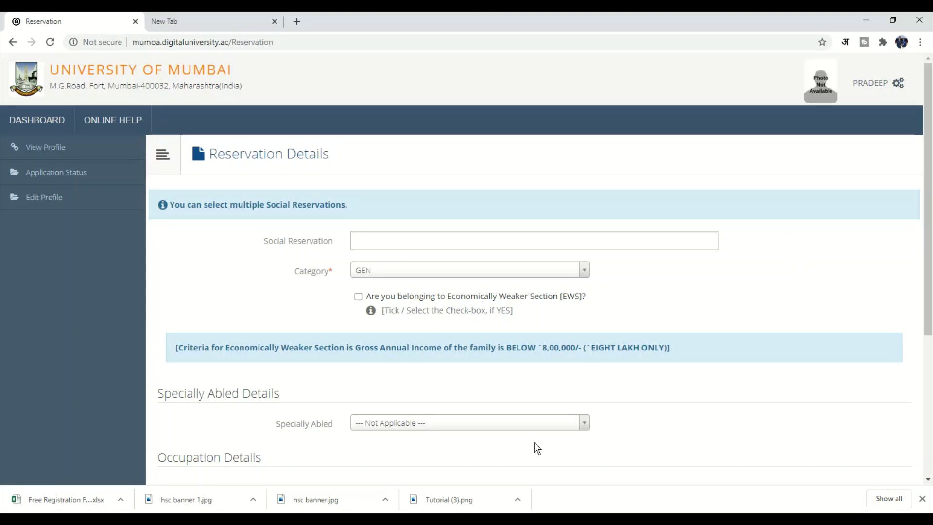
Keep category GEN, no social reservation, and Not Applicable for specially abled
{"action": "left_click", "coordinate": [380, 247]}
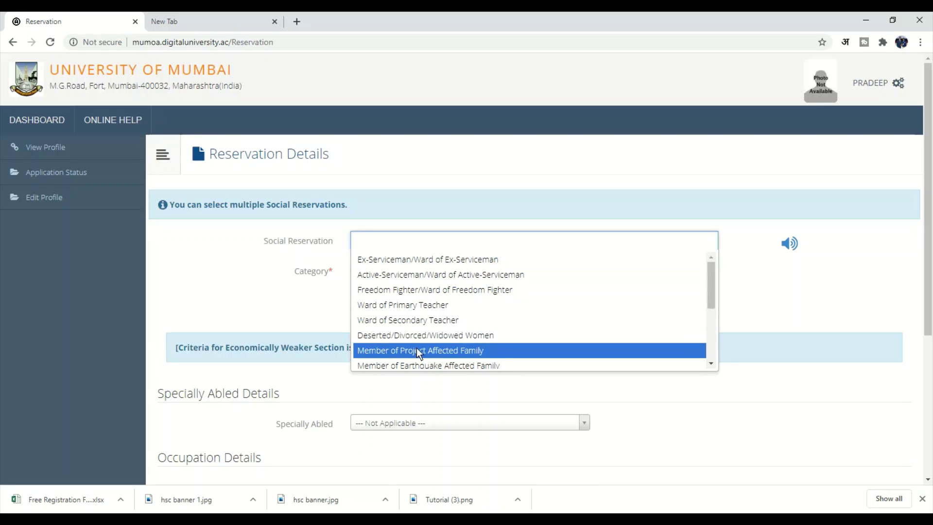
{"action": "left_click", "coordinate": [435, 240]}
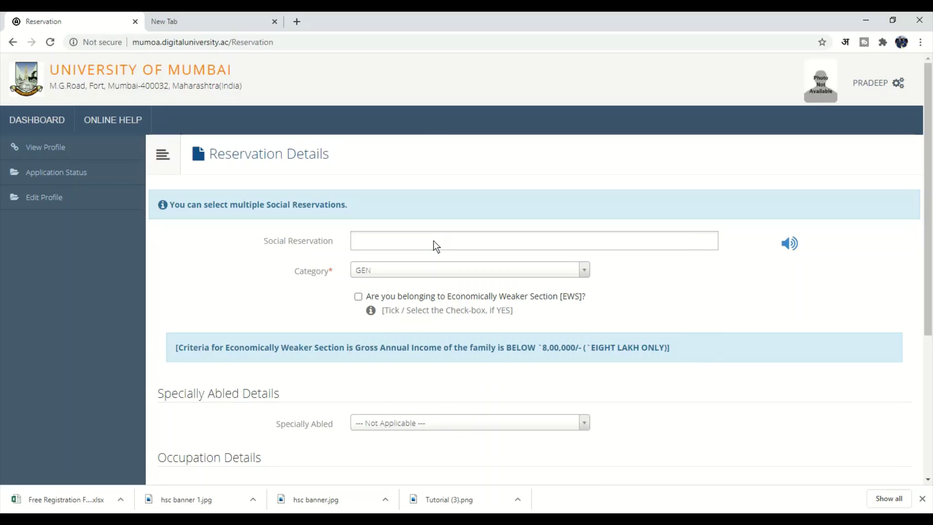
{"action": "scroll", "coordinate": [413, 219], "scroll_direction": "down", "scroll_amount": 1}
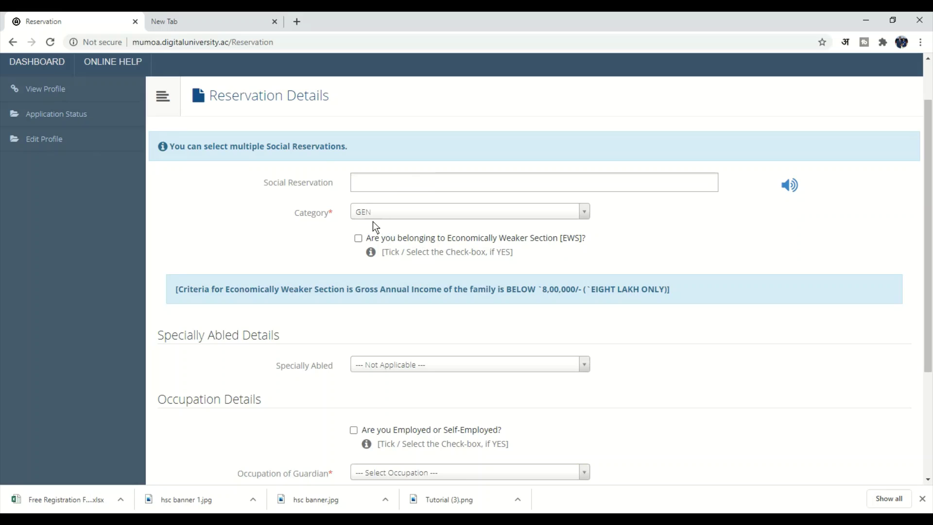
{"action": "scroll", "coordinate": [374, 217], "scroll_direction": "down", "scroll_amount": 1}
{"action": "left_click", "coordinate": [363, 157]}
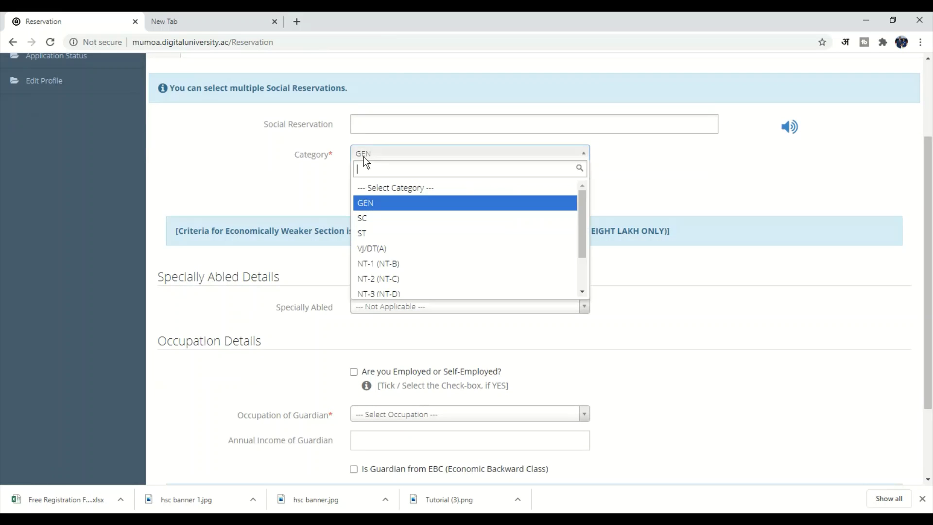
{"action": "left_click", "coordinate": [290, 179]}
{"action": "scroll", "coordinate": [384, 161], "scroll_direction": "down", "scroll_amount": 2}
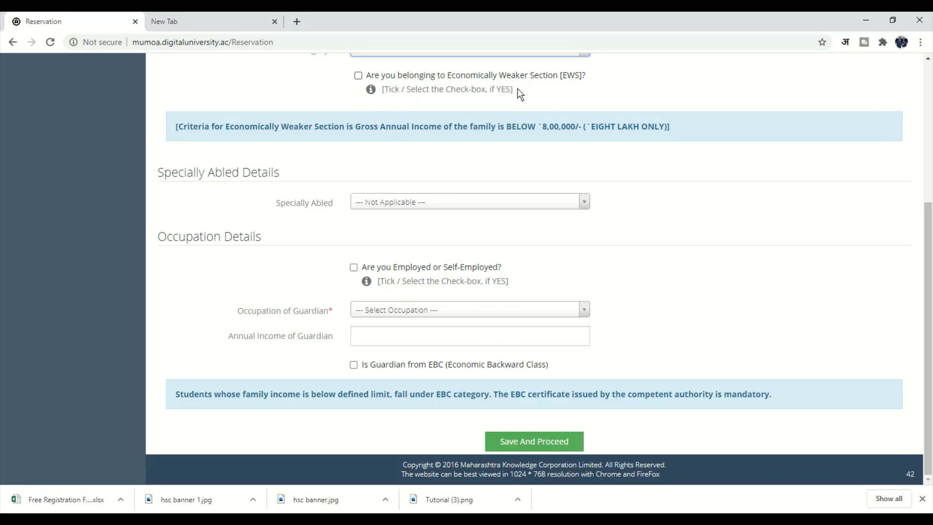
{"action": "scroll", "coordinate": [350, 124], "scroll_direction": "up", "scroll_amount": 1}
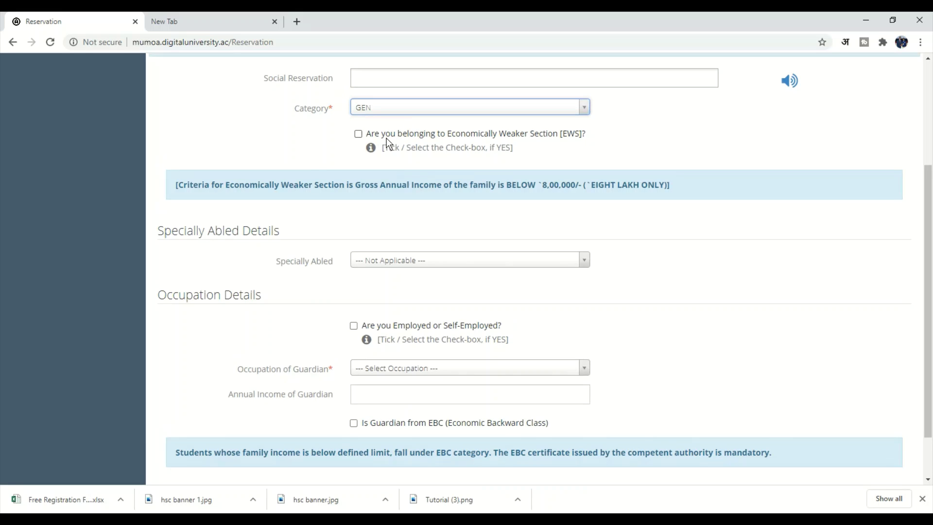
{"action": "scroll", "coordinate": [370, 160], "scroll_direction": "down", "scroll_amount": 1}
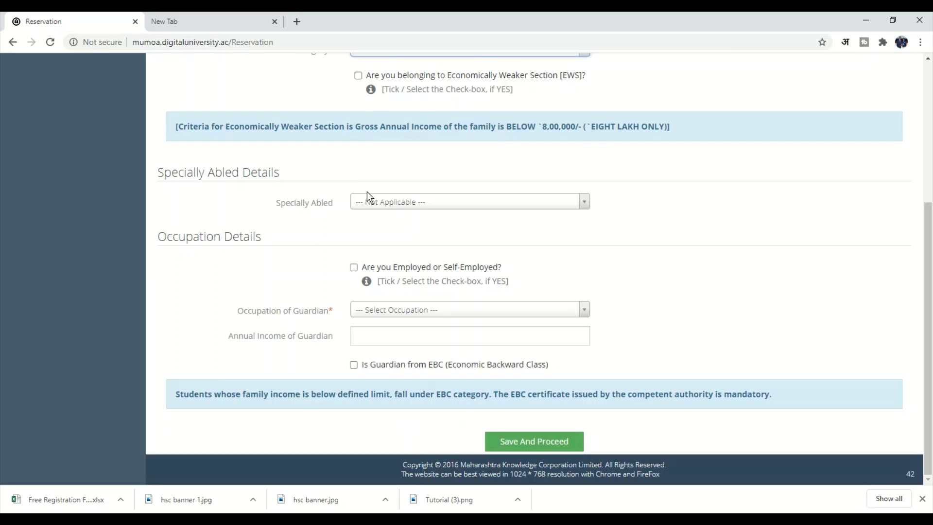
{"action": "left_click", "coordinate": [408, 203]}
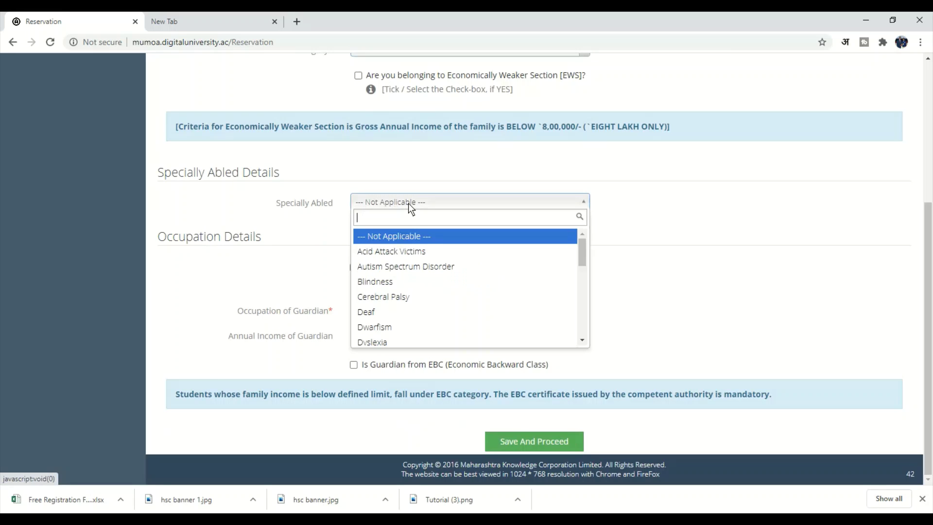
{"action": "left_click", "coordinate": [411, 237]}
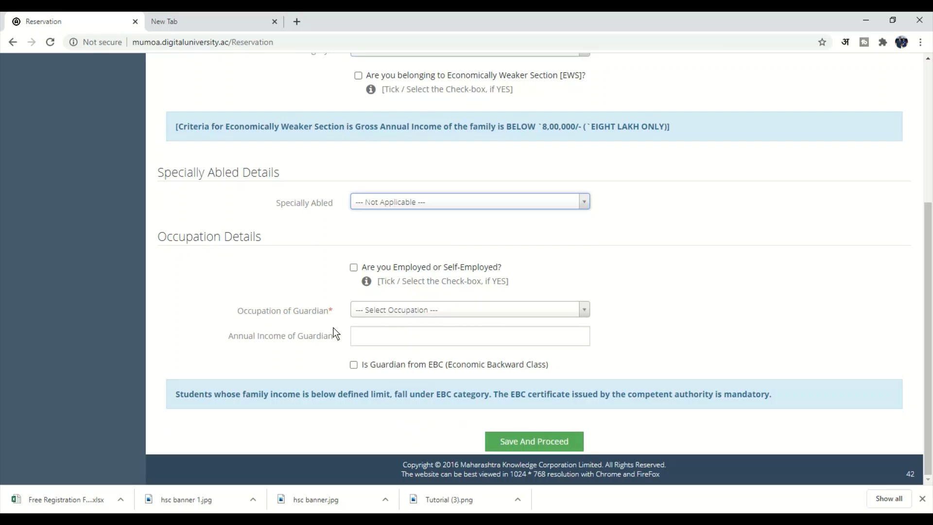
Set guardian occupation to Service and save the reservation details
{"action": "left_click", "coordinate": [401, 314]}
{"action": "left_click", "coordinate": [390, 358]}
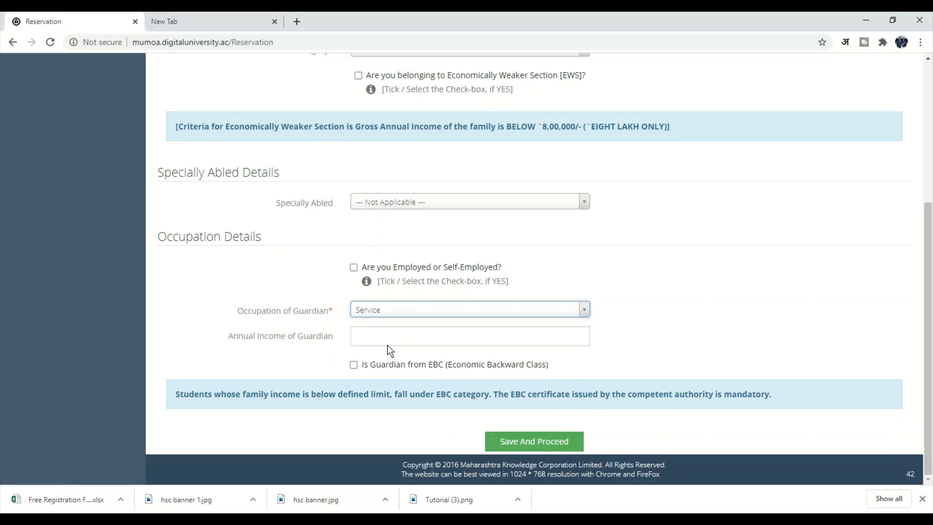
{"action": "left_click", "coordinate": [380, 339]}
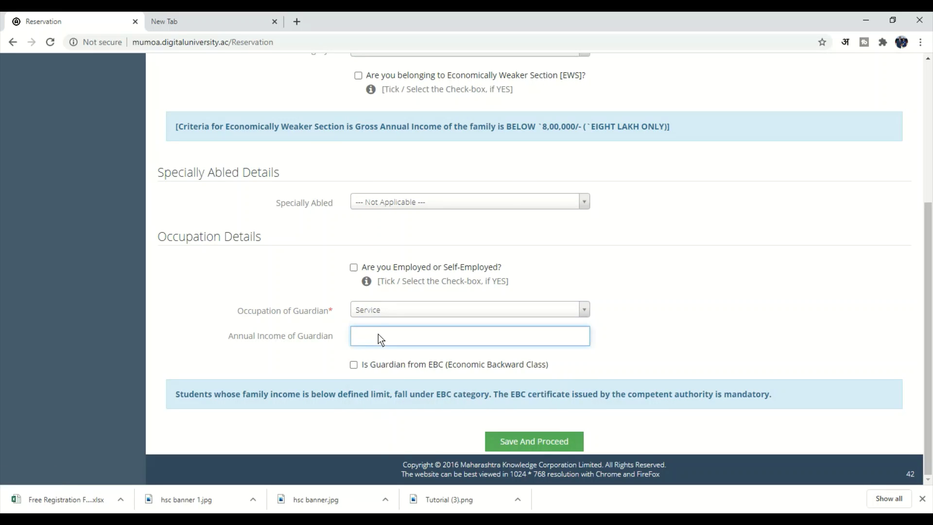
{"action": "scroll", "coordinate": [450, 118], "scroll_direction": "up", "scroll_amount": 5}
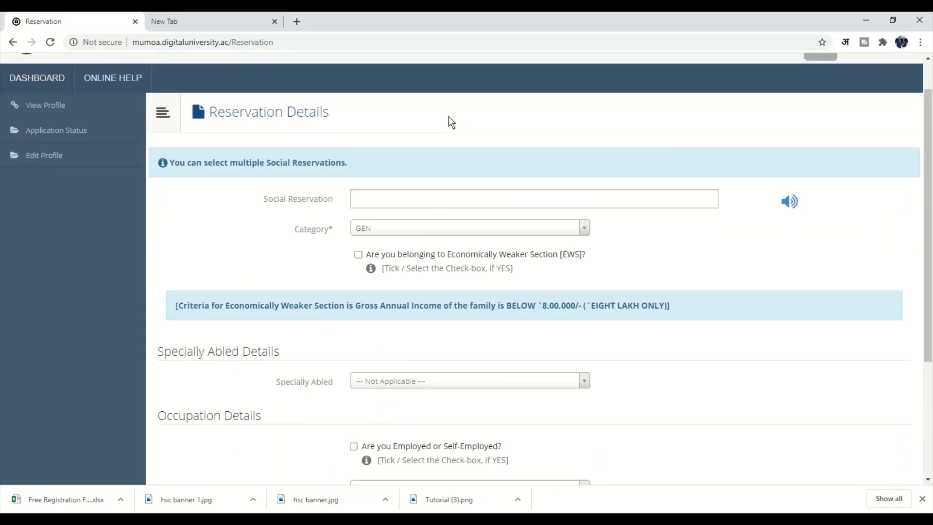
{"action": "scroll", "coordinate": [404, 200], "scroll_direction": "down", "scroll_amount": 1}
{"action": "scroll", "coordinate": [377, 191], "scroll_direction": "down", "scroll_amount": 3}
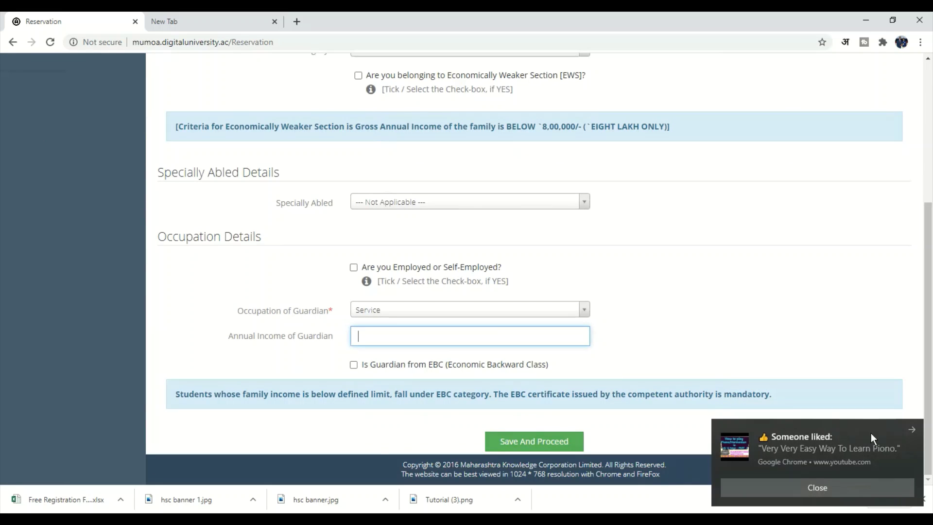
{"action": "left_click", "coordinate": [909, 432]}
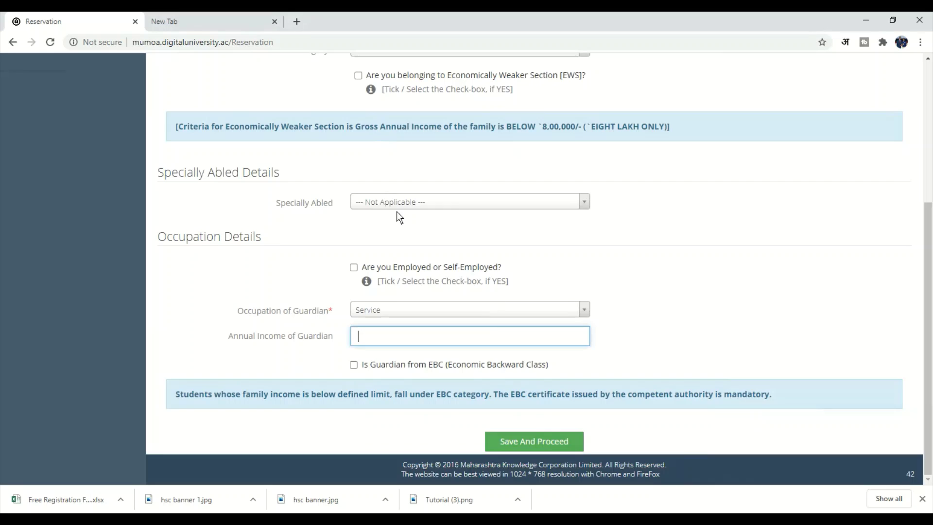
{"action": "scroll", "coordinate": [396, 212], "scroll_direction": "up", "scroll_amount": 3}
{"action": "scroll", "coordinate": [400, 243], "scroll_direction": "down", "scroll_amount": 3}
{"action": "scroll", "coordinate": [413, 209], "scroll_direction": "up", "scroll_amount": 3}
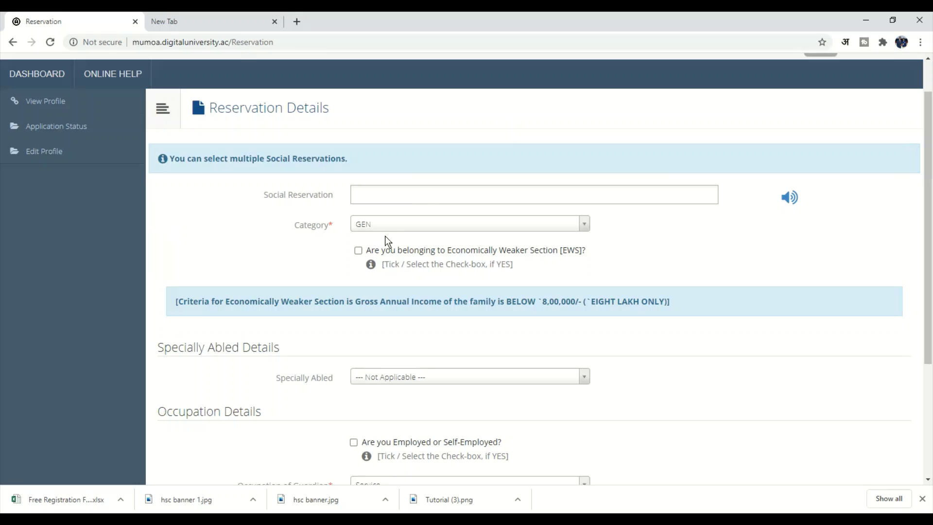
{"action": "scroll", "coordinate": [385, 235], "scroll_direction": "down", "scroll_amount": 3}
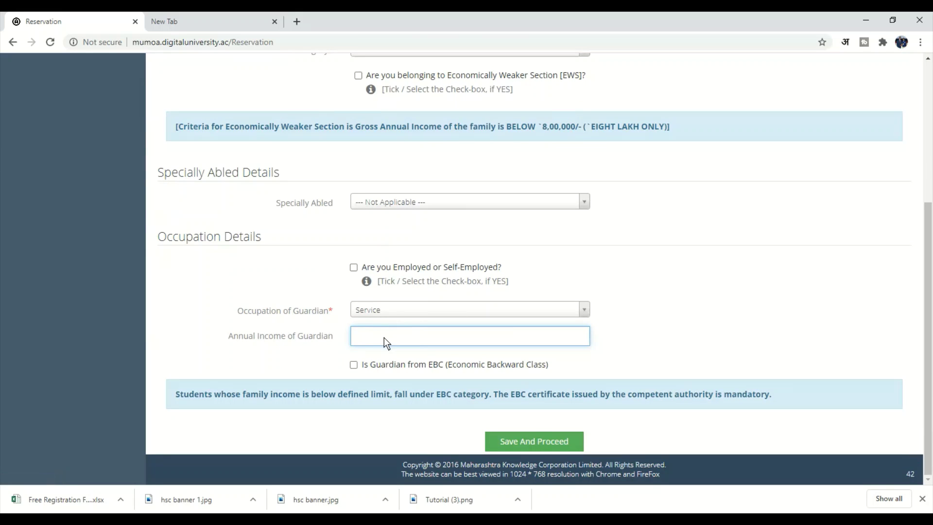
{"action": "scroll", "coordinate": [384, 355], "scroll_direction": "up", "scroll_amount": 4}
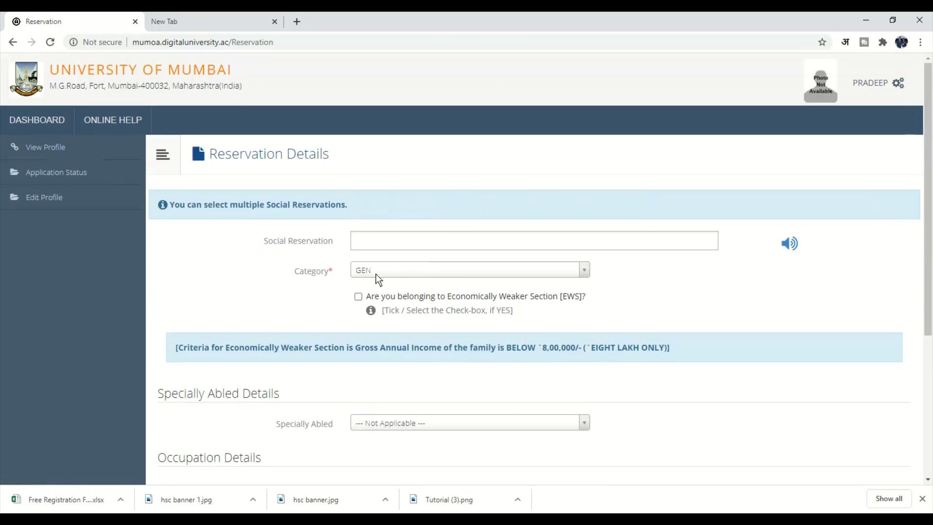
{"action": "scroll", "coordinate": [403, 321], "scroll_direction": "down", "scroll_amount": 4}
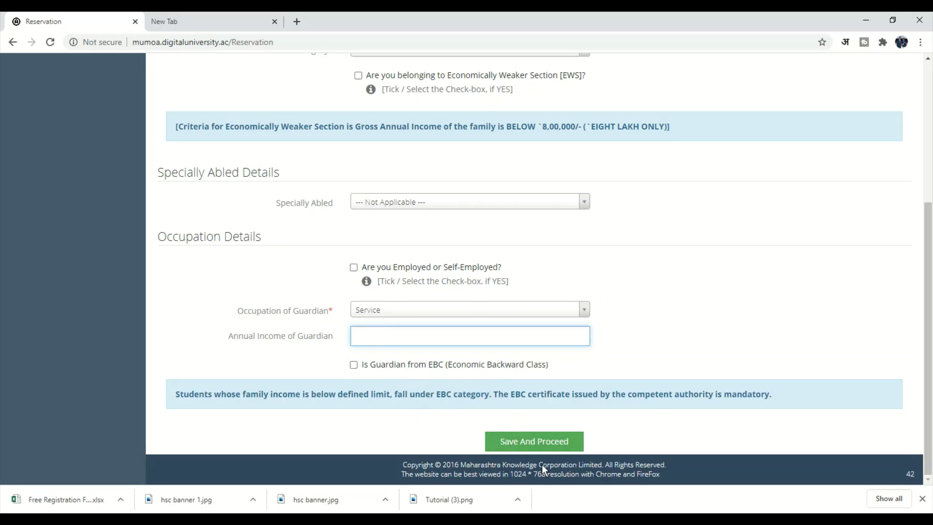
{"action": "left_click", "coordinate": [544, 446]}
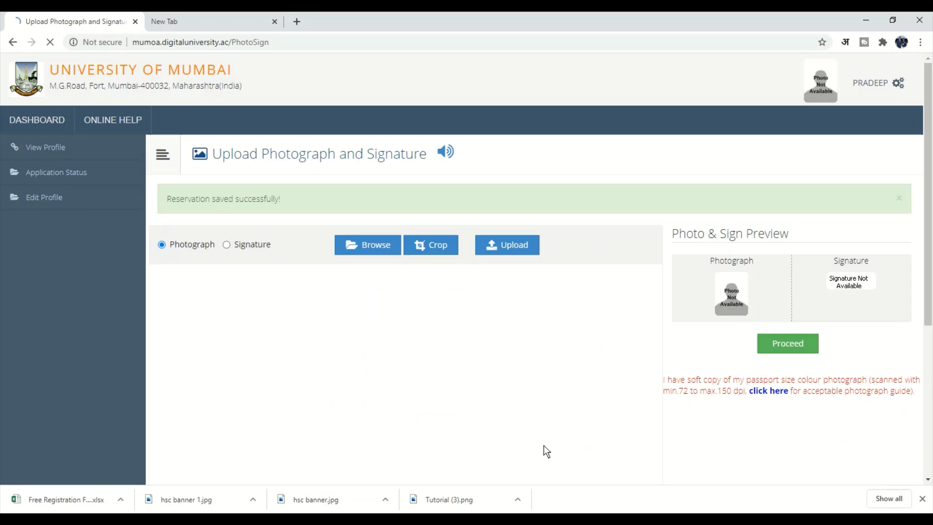
Crop and upload the photograph, then select the Signature option
{"action": "scroll", "coordinate": [312, 316], "scroll_direction": "down", "scroll_amount": 1}
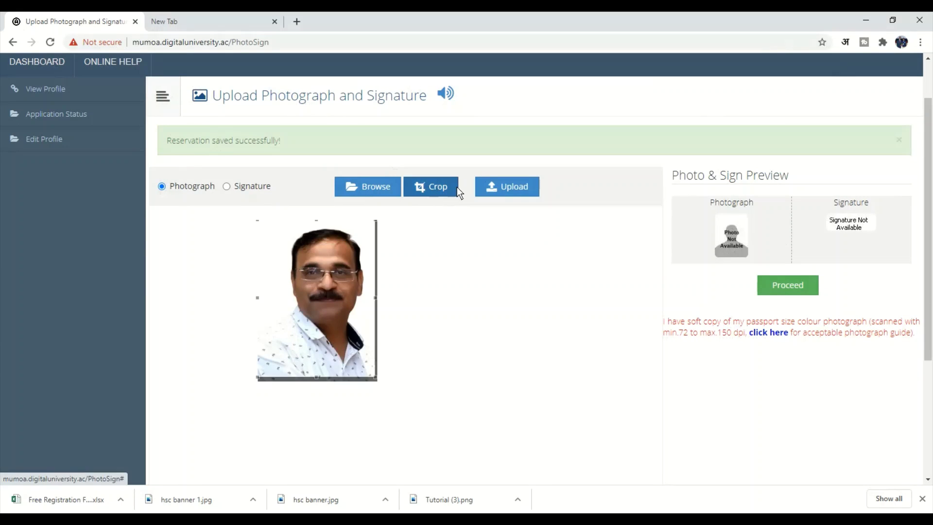
{"action": "left_click", "coordinate": [442, 190]}
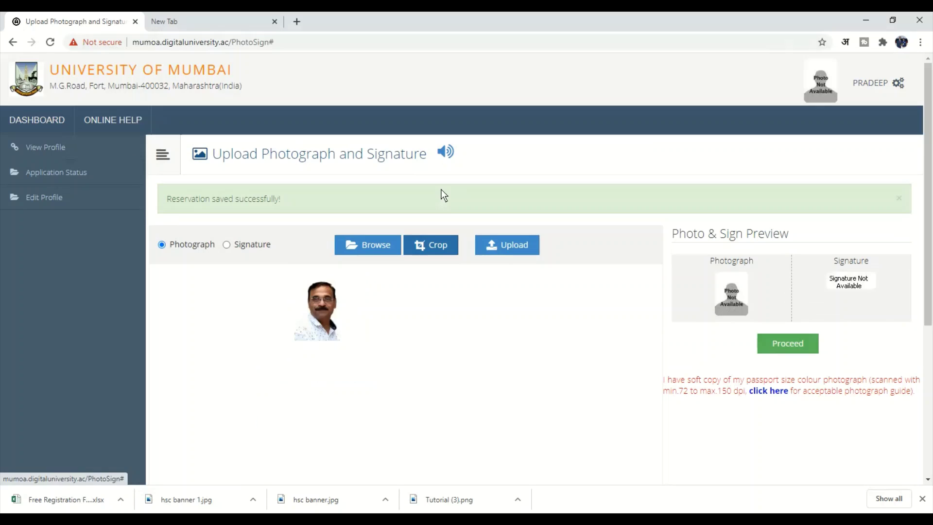
{"action": "left_click", "coordinate": [517, 253]}
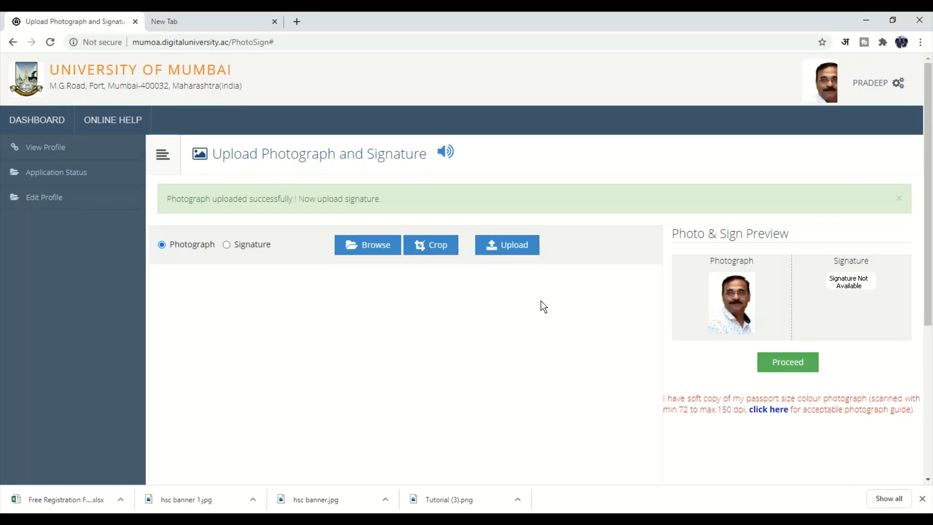
{"action": "left_click", "coordinate": [227, 245]}
Load MY SIGN.jpg, crop it around the signature and upload it
{"action": "left_click", "coordinate": [365, 245]}
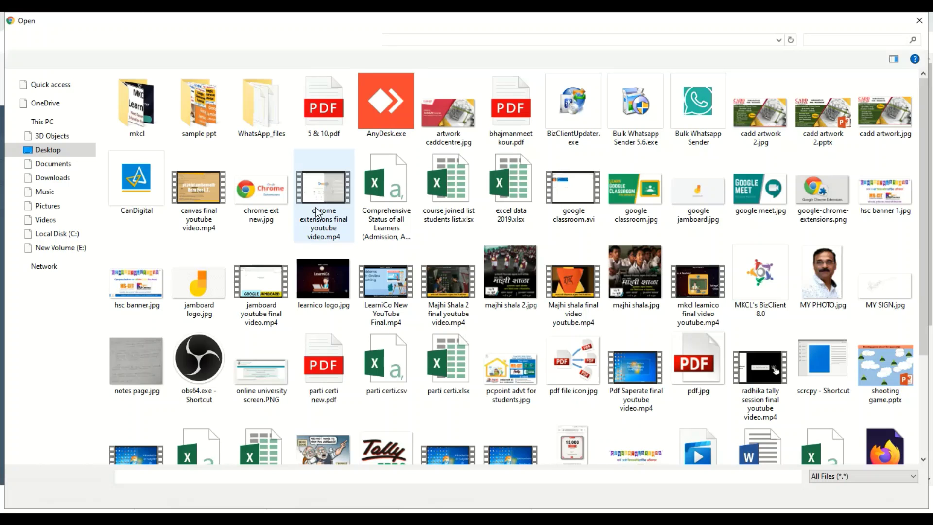
{"action": "double_click", "coordinate": [863, 291]}
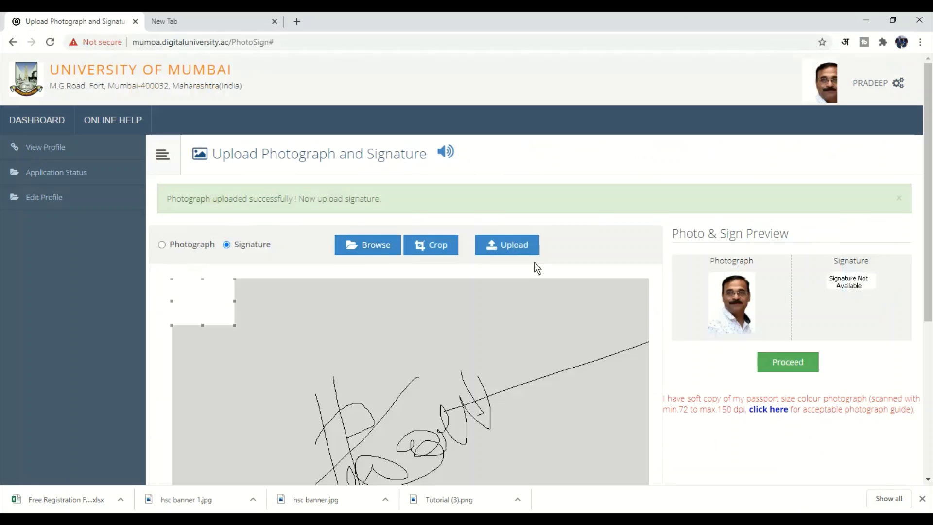
{"action": "scroll", "coordinate": [388, 323], "scroll_direction": "down", "scroll_amount": 4}
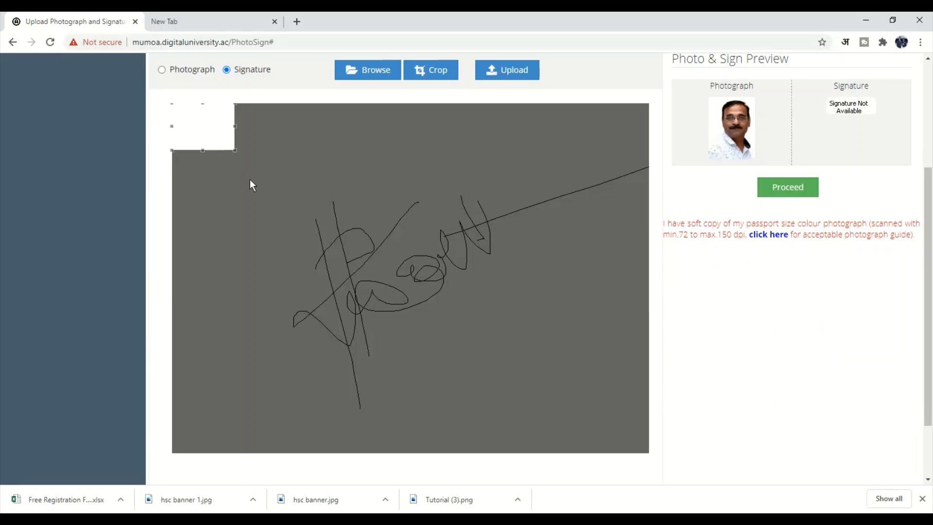
{"action": "mouse_move", "coordinate": [249, 170]}
{"action": "left_mouse_down"}
{"action": "mouse_move", "coordinate": [527, 257]}
{"action": "mouse_move", "coordinate": [548, 281]}
{"action": "left_mouse_up"}
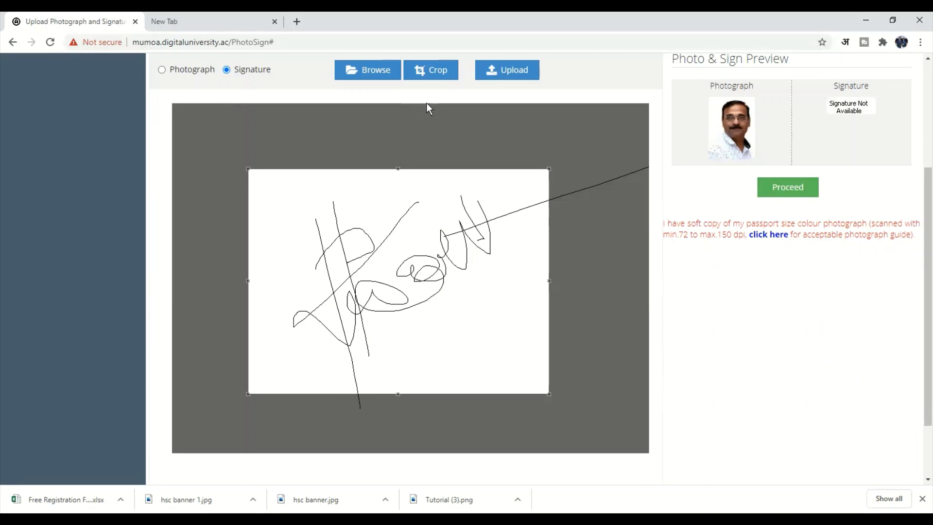
{"action": "left_click", "coordinate": [432, 69]}
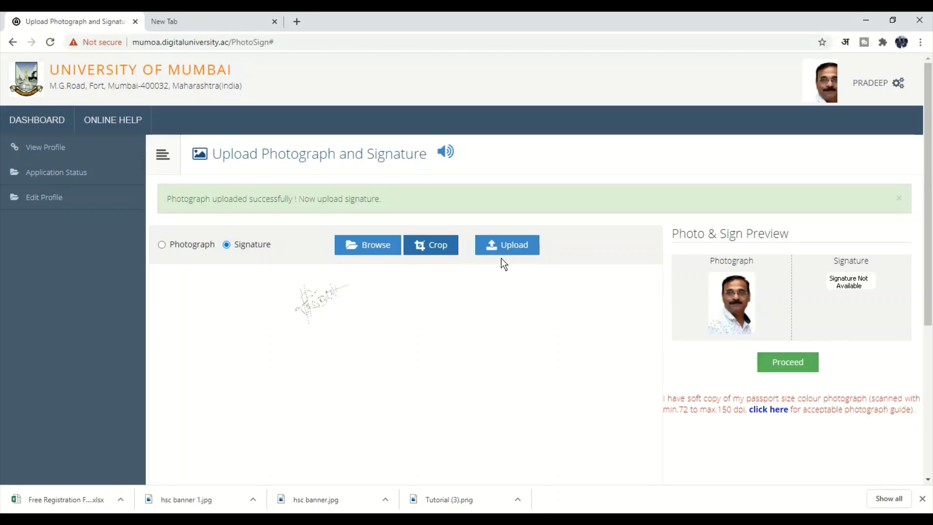
{"action": "left_click", "coordinate": [507, 247]}
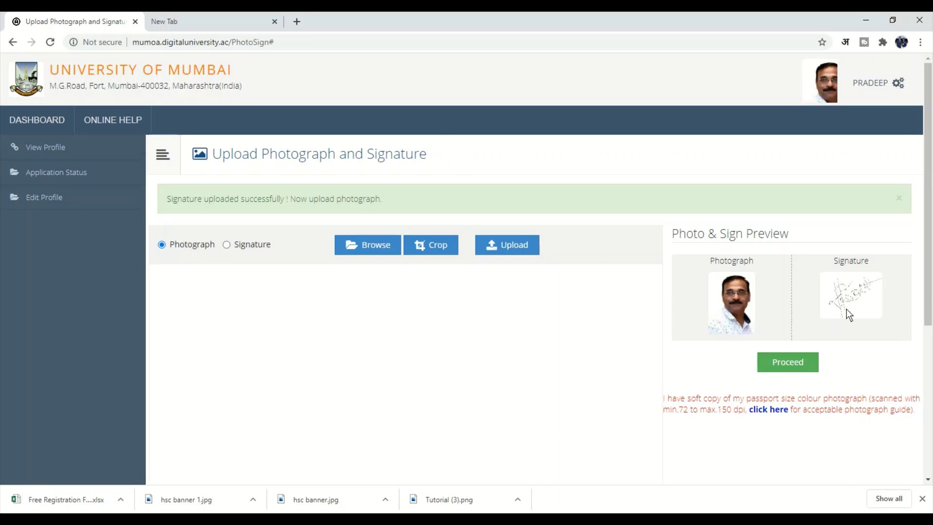
Attempt to save the contact details and dismiss the WhatsApp number warning
{"action": "left_click", "coordinate": [789, 364]}
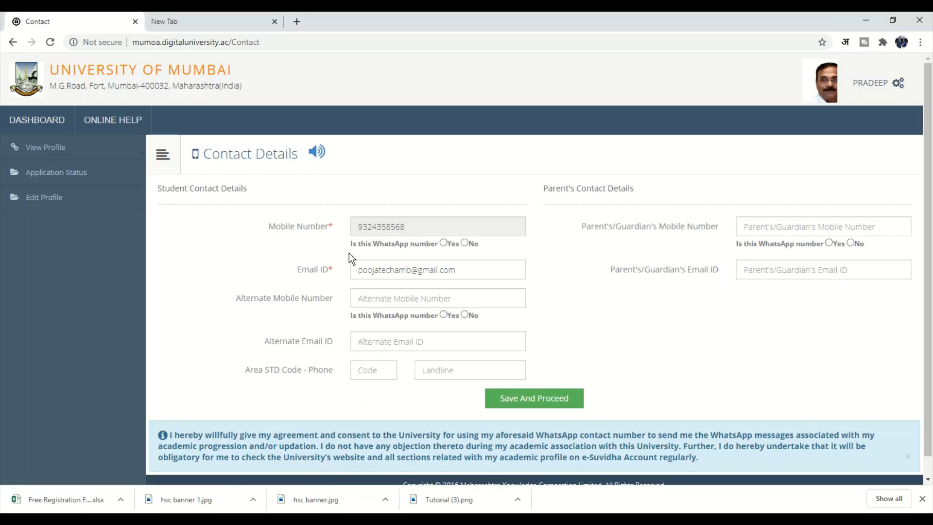
{"action": "left_click", "coordinate": [397, 303]}
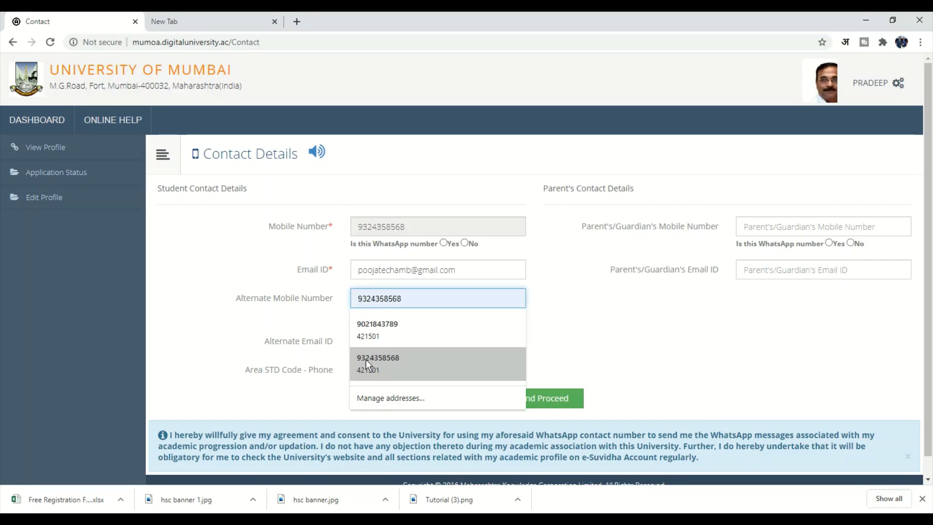
{"action": "left_click", "coordinate": [559, 308]}
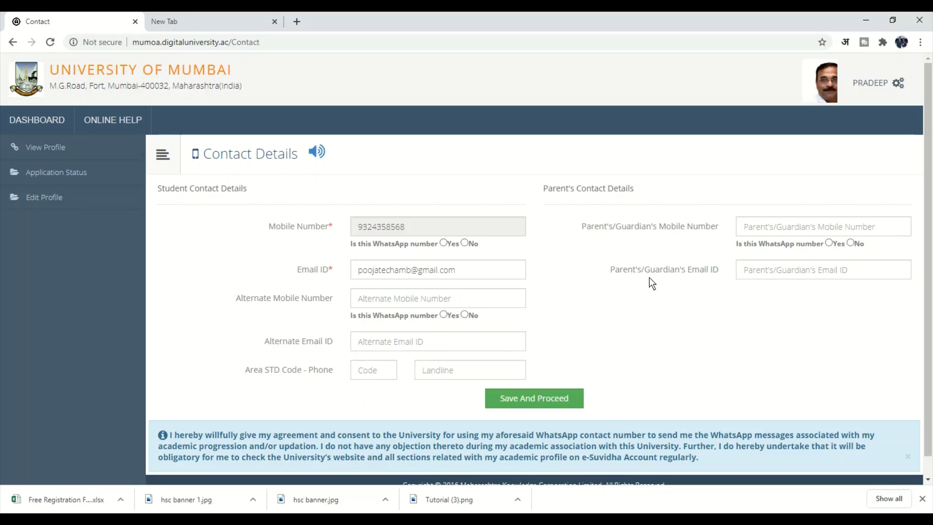
{"action": "left_click", "coordinate": [534, 395]}
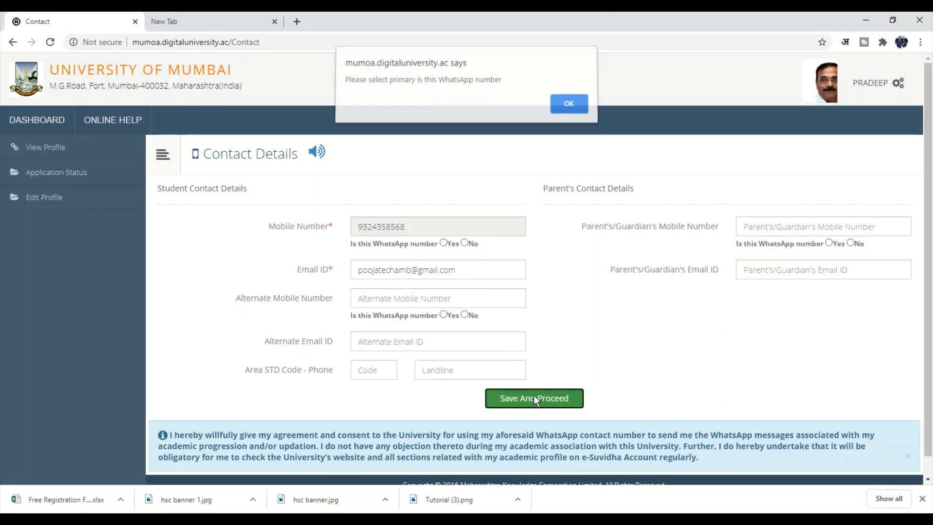
{"action": "left_click", "coordinate": [573, 105]}
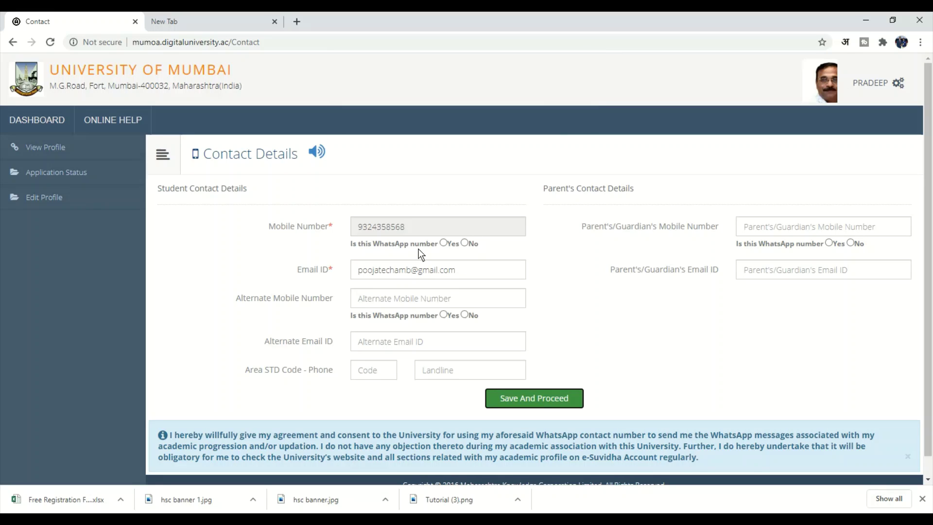
Mark the main mobile number as WhatsApp 'Yes' and save the contact details
{"action": "left_click", "coordinate": [357, 227]}
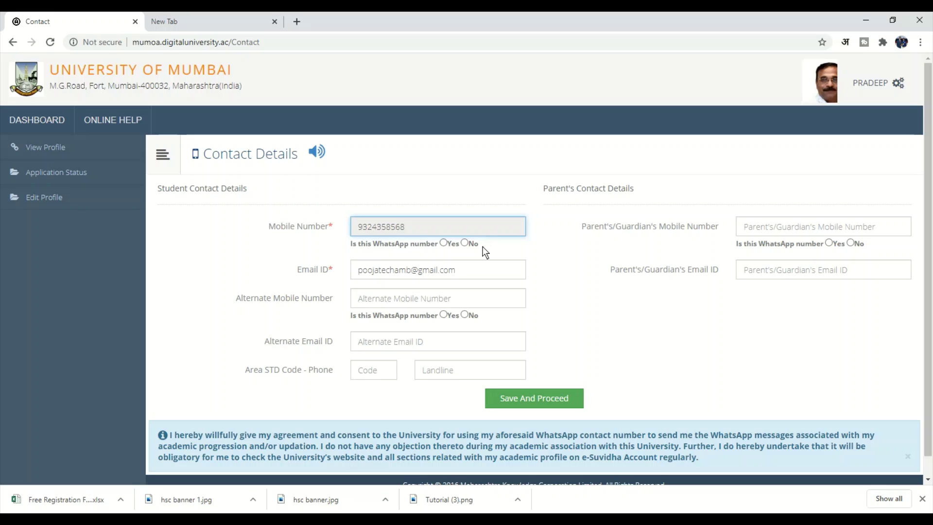
{"action": "left_click", "coordinate": [443, 243]}
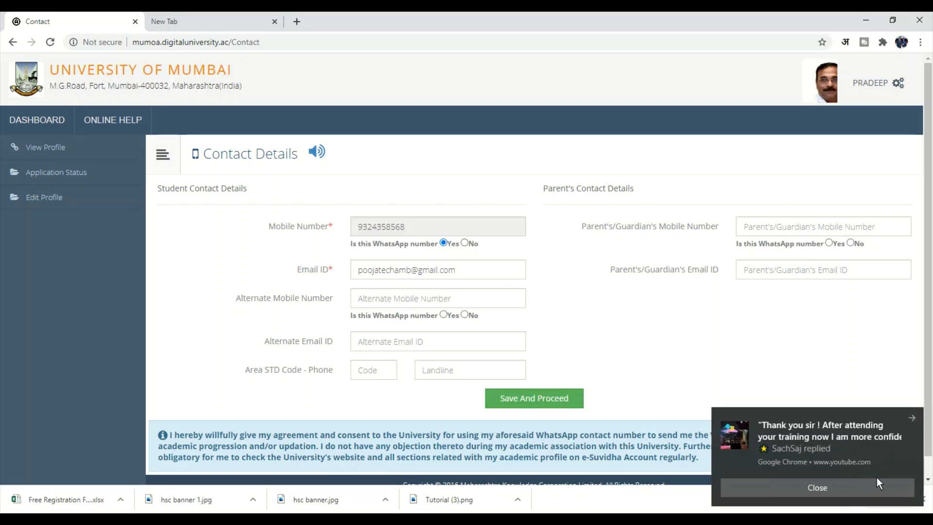
{"action": "left_click", "coordinate": [913, 418]}
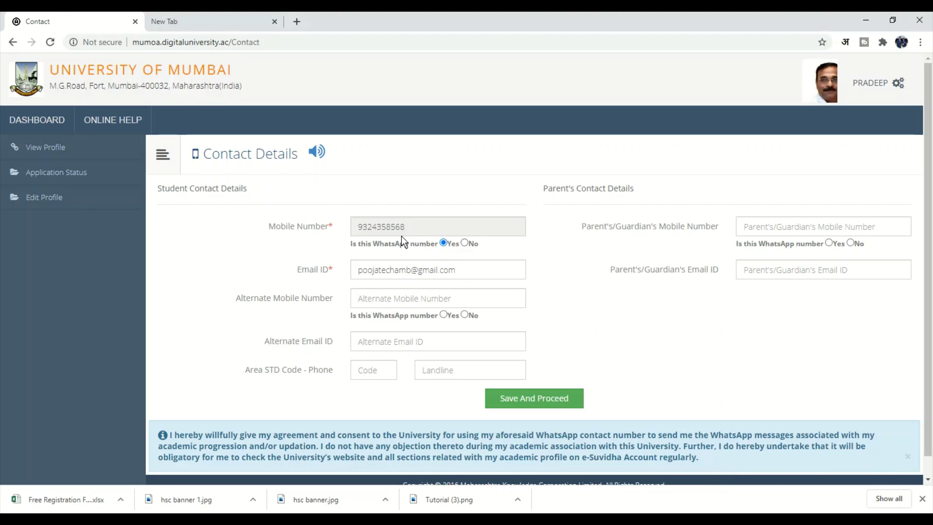
{"action": "left_click", "coordinate": [443, 243]}
{"action": "left_click", "coordinate": [537, 402]}
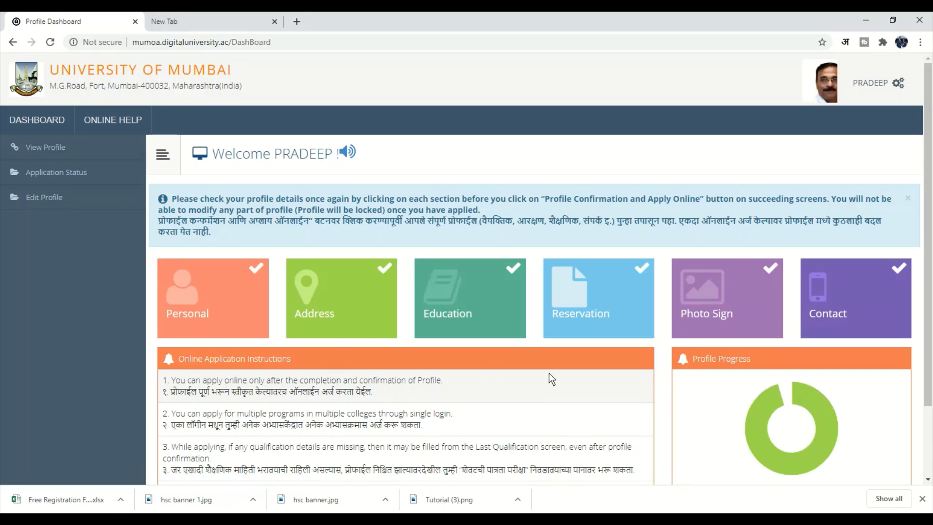
Open the profile summary for confirmation and tick the 'I confirm' correctness declaration
{"action": "scroll", "coordinate": [549, 372], "scroll_direction": "down", "scroll_amount": 3}
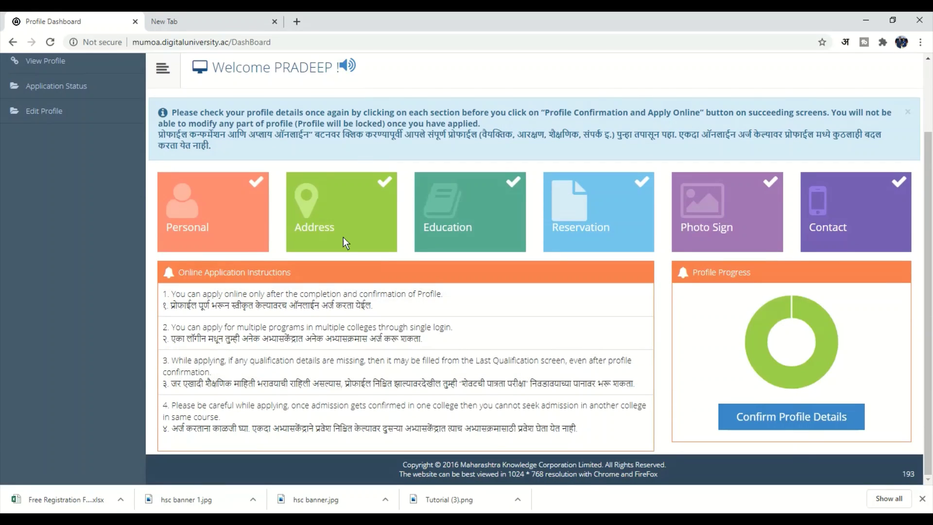
{"action": "scroll", "coordinate": [368, 208], "scroll_direction": "up", "scroll_amount": 2}
{"action": "scroll", "coordinate": [374, 219], "scroll_direction": "down", "scroll_amount": 2}
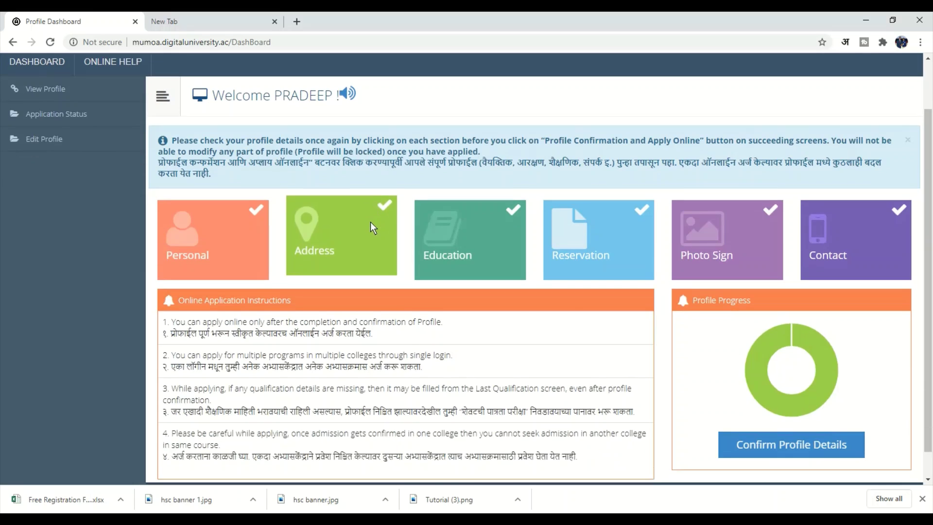
{"action": "left_click", "coordinate": [799, 422]}
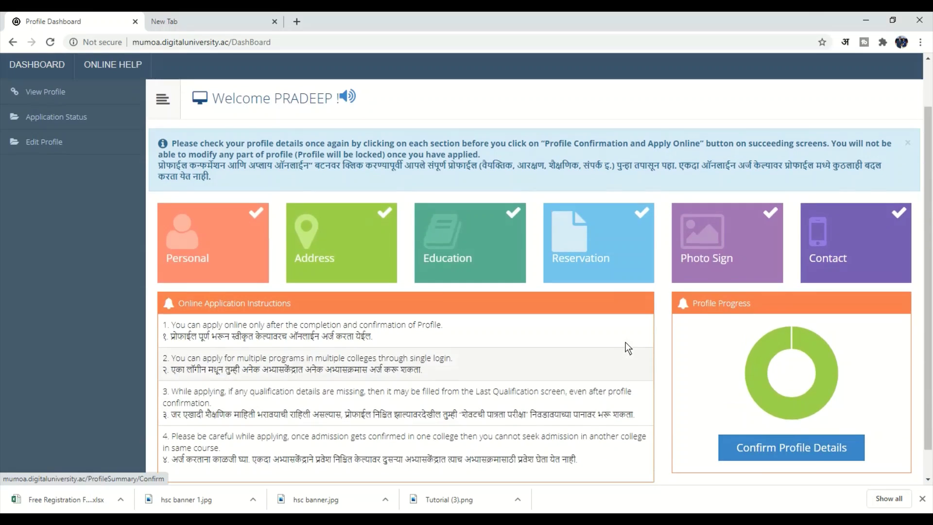
{"action": "scroll", "coordinate": [783, 424], "scroll_direction": "down", "scroll_amount": 2}
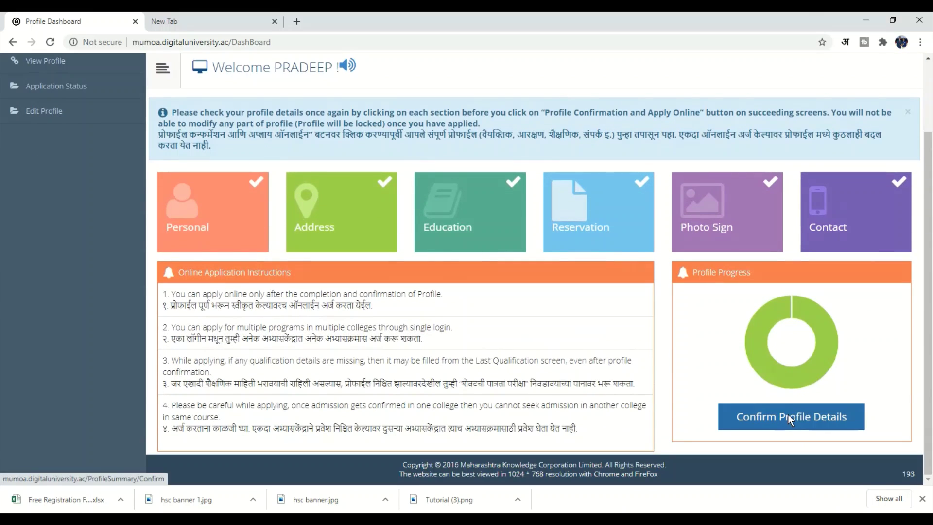
{"action": "left_click", "coordinate": [789, 414]}
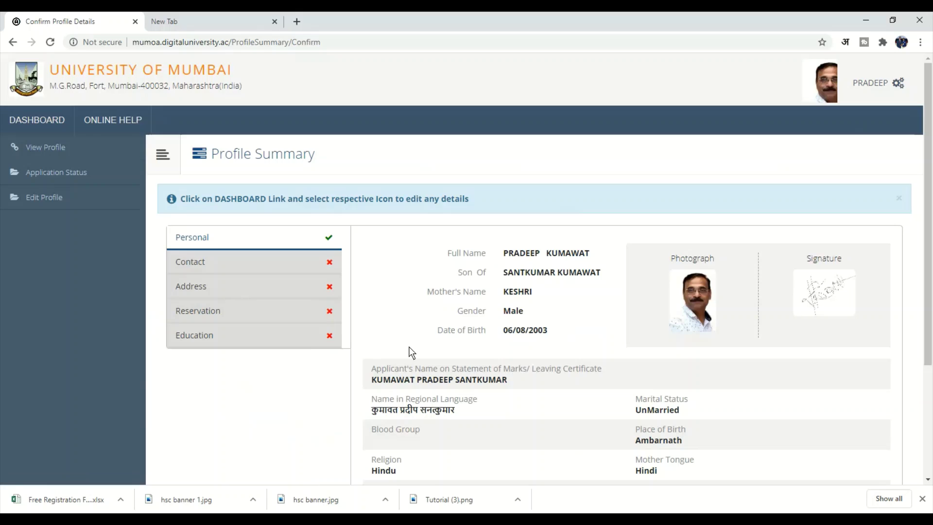
{"action": "scroll", "coordinate": [398, 331], "scroll_direction": "down", "scroll_amount": 2}
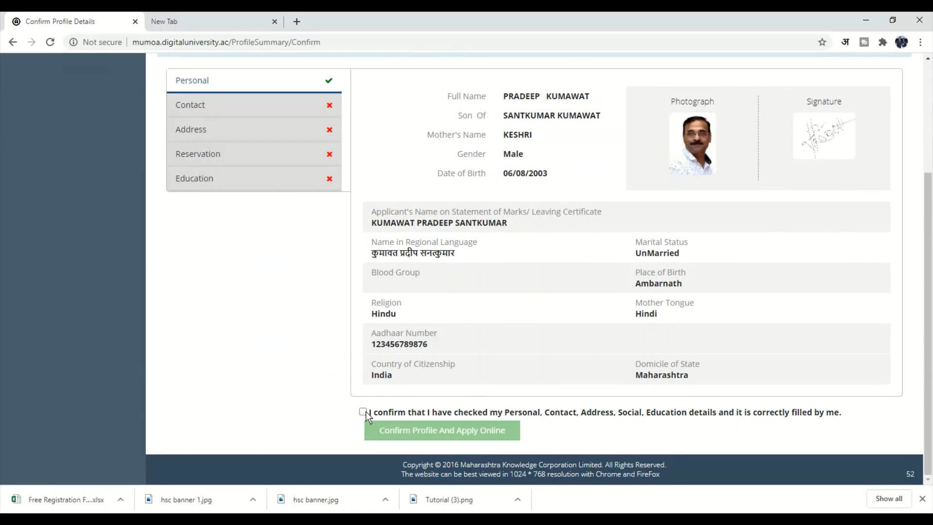
{"action": "left_click", "coordinate": [439, 432]}
Review the Contact, Address, Reservation and Education sections of the summary
{"action": "scroll", "coordinate": [377, 302], "scroll_direction": "down", "scroll_amount": 3}
{"action": "left_click", "coordinate": [222, 105]}
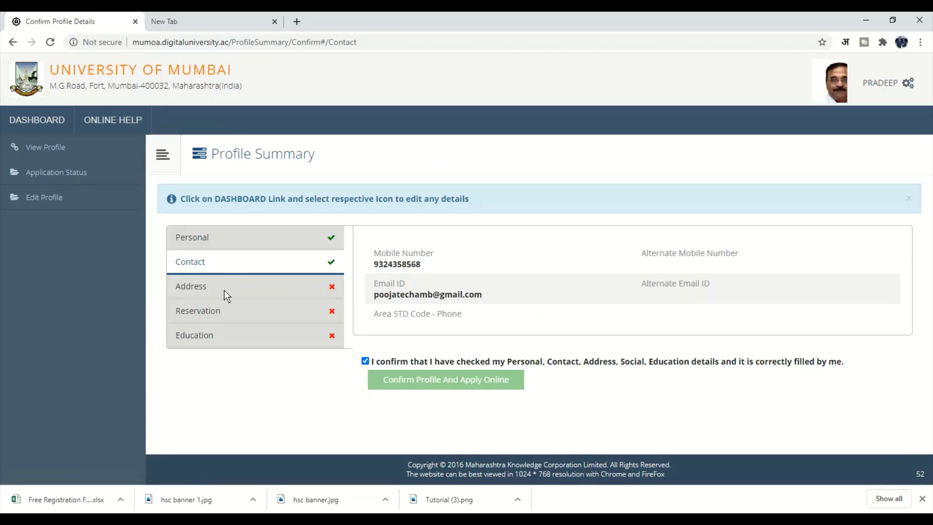
{"action": "left_click", "coordinate": [224, 290]}
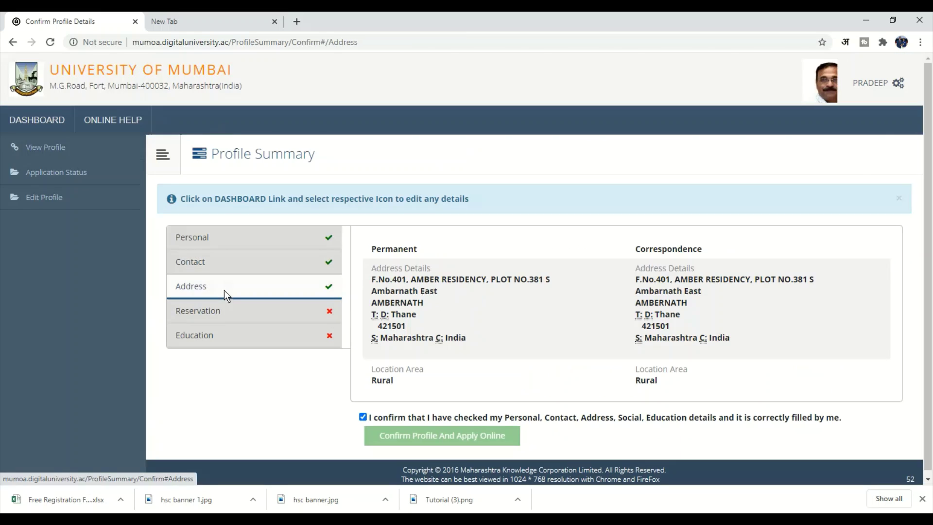
{"action": "left_click", "coordinate": [223, 316]}
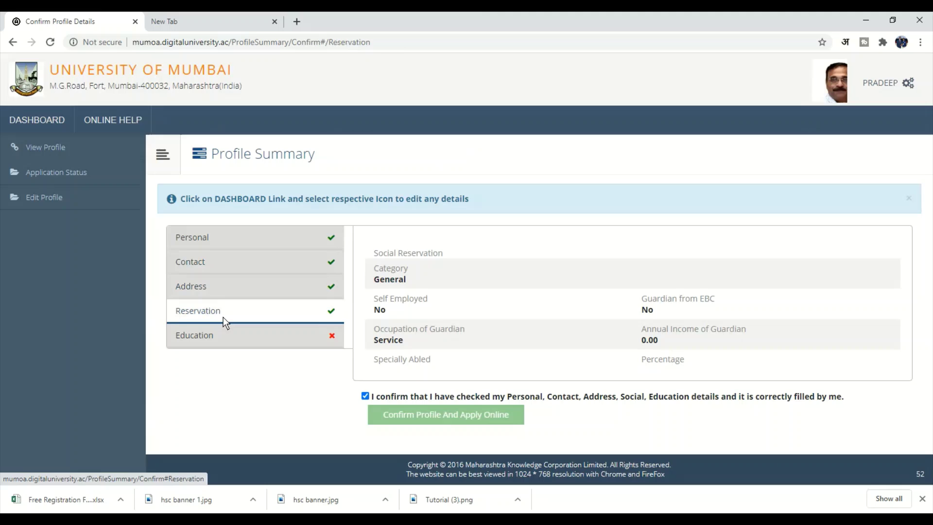
{"action": "left_click", "coordinate": [226, 341]}
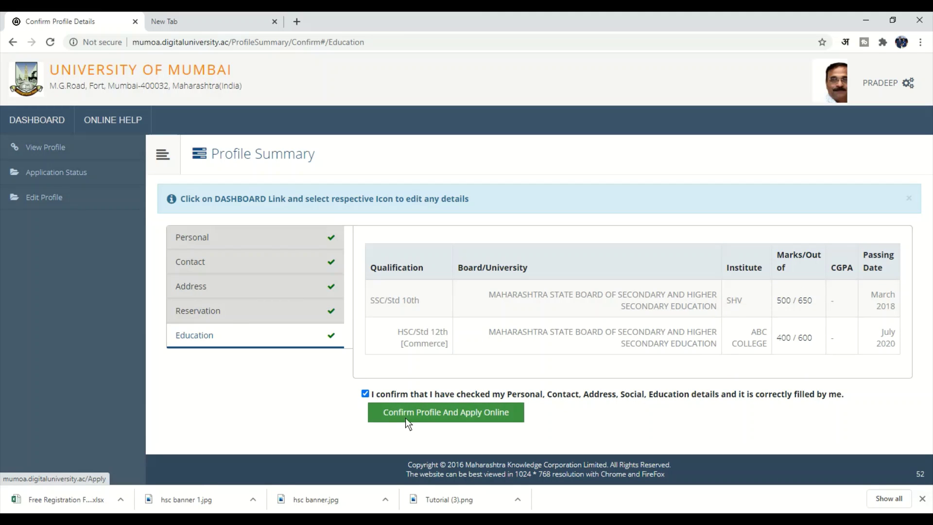
Confirm the profile, start applying online, and browse the programme table
{"action": "left_click", "coordinate": [432, 416]}
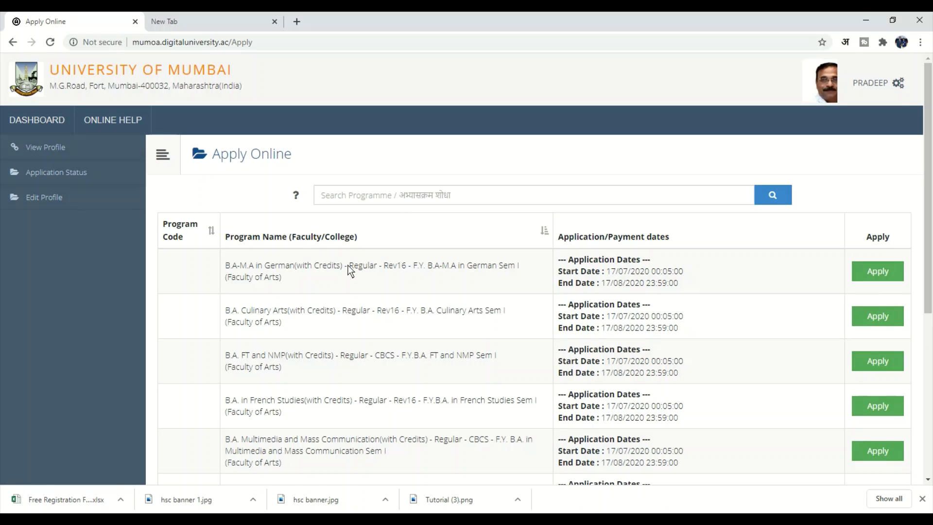
{"action": "scroll", "coordinate": [339, 276], "scroll_direction": "down", "scroll_amount": 6}
{"action": "scroll", "coordinate": [367, 339], "scroll_direction": "up", "scroll_amount": 6}
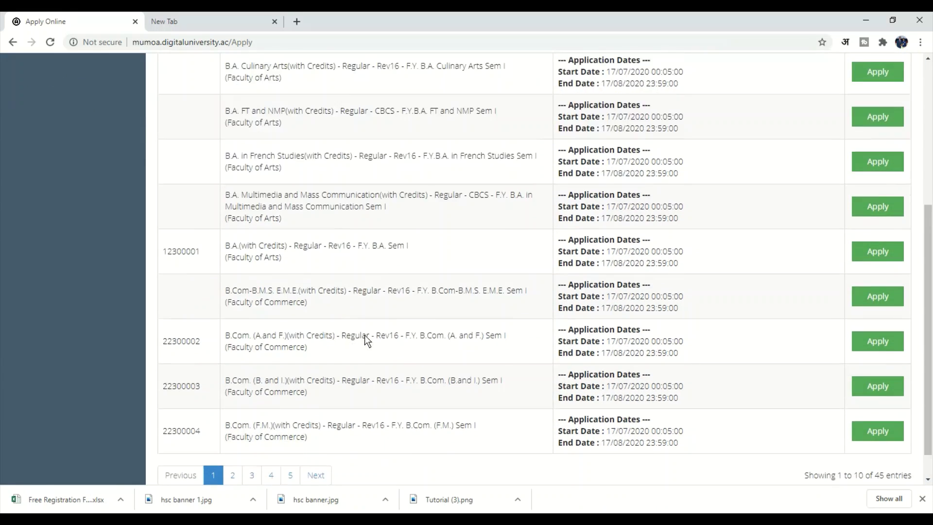
{"action": "scroll", "coordinate": [349, 293], "scroll_direction": "down", "scroll_amount": 6}
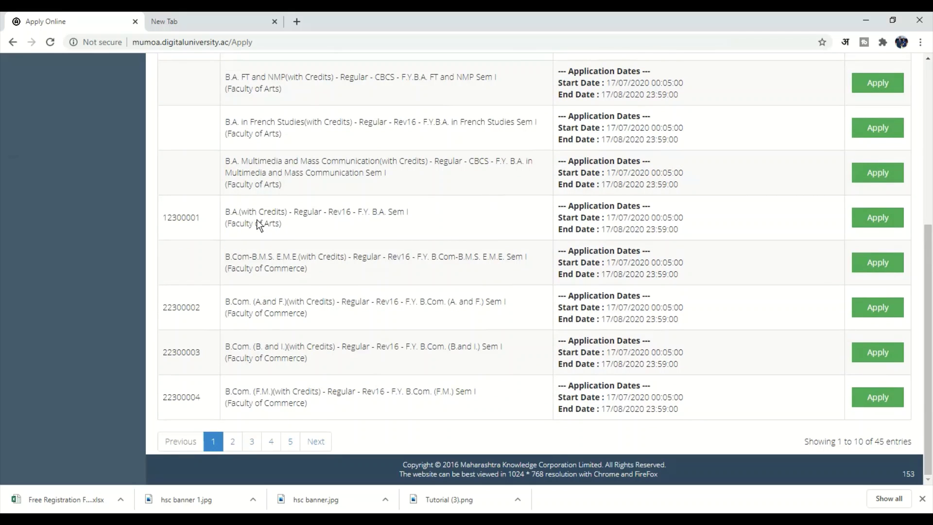
{"action": "scroll", "coordinate": [256, 220], "scroll_direction": "up", "scroll_amount": 1}
{"action": "scroll", "coordinate": [288, 272], "scroll_direction": "down", "scroll_amount": 1}
{"action": "scroll", "coordinate": [335, 336], "scroll_direction": "up", "scroll_amount": 3}
{"action": "scroll", "coordinate": [296, 190], "scroll_direction": "down", "scroll_amount": 1}
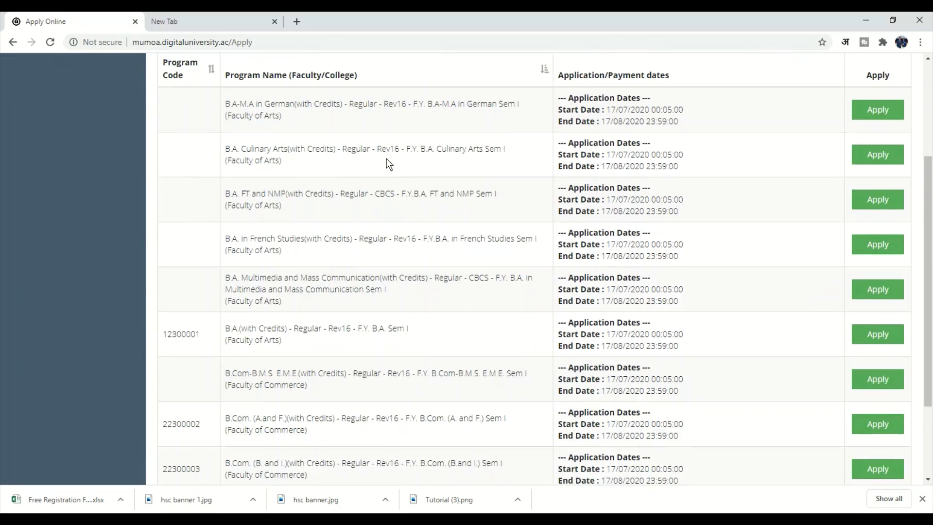
{"action": "scroll", "coordinate": [340, 243], "scroll_direction": "down", "scroll_amount": 4}
Show page 2 of the programme list, including B.Com.(with Credits) and B.M.S
{"action": "left_click", "coordinate": [233, 442]}
{"action": "scroll", "coordinate": [325, 219], "scroll_direction": "up", "scroll_amount": 1}
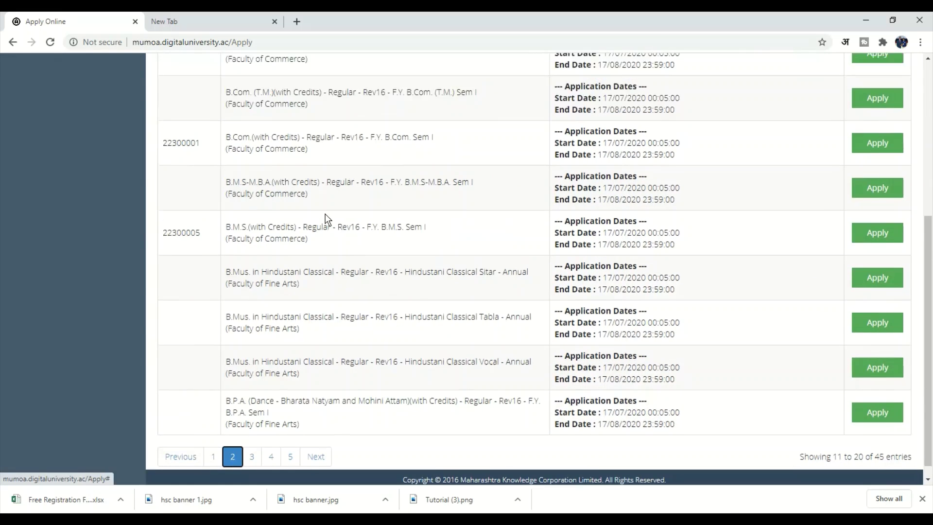
{"action": "scroll", "coordinate": [325, 214], "scroll_direction": "up", "scroll_amount": 5}
{"action": "scroll", "coordinate": [272, 238], "scroll_direction": "down", "scroll_amount": 2}
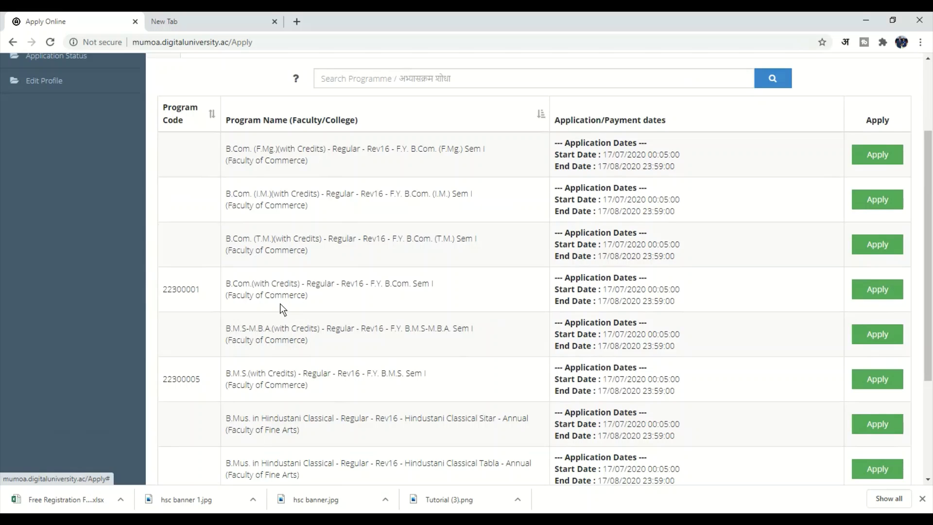
{"action": "scroll", "coordinate": [280, 303], "scroll_direction": "down", "scroll_amount": 2}
{"action": "scroll", "coordinate": [326, 254], "scroll_direction": "down", "scroll_amount": 2}
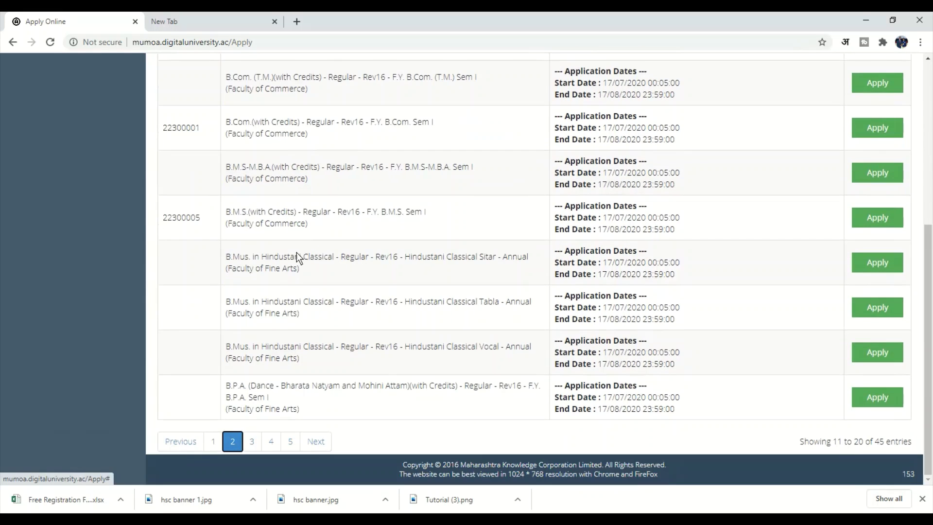
{"action": "scroll", "coordinate": [308, 374], "scroll_direction": "up", "scroll_amount": 5}
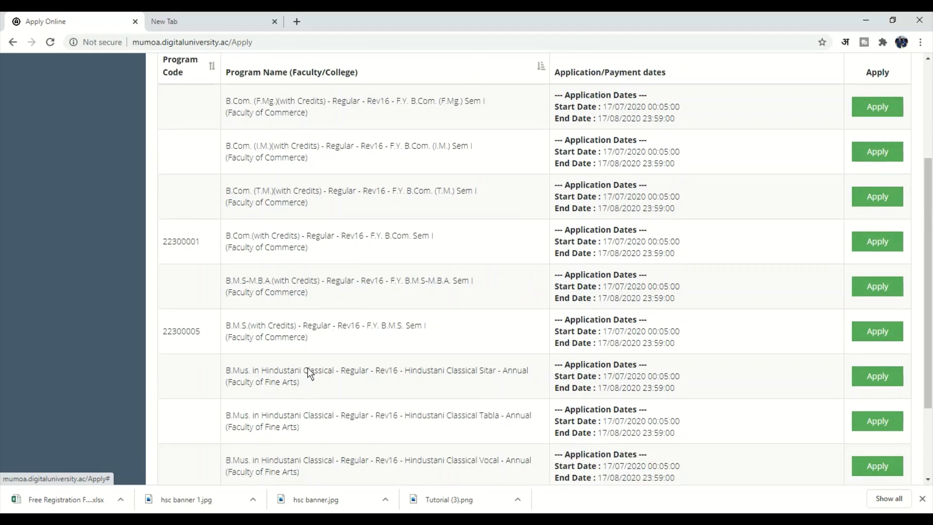
{"action": "scroll", "coordinate": [299, 279], "scroll_direction": "down", "scroll_amount": 3}
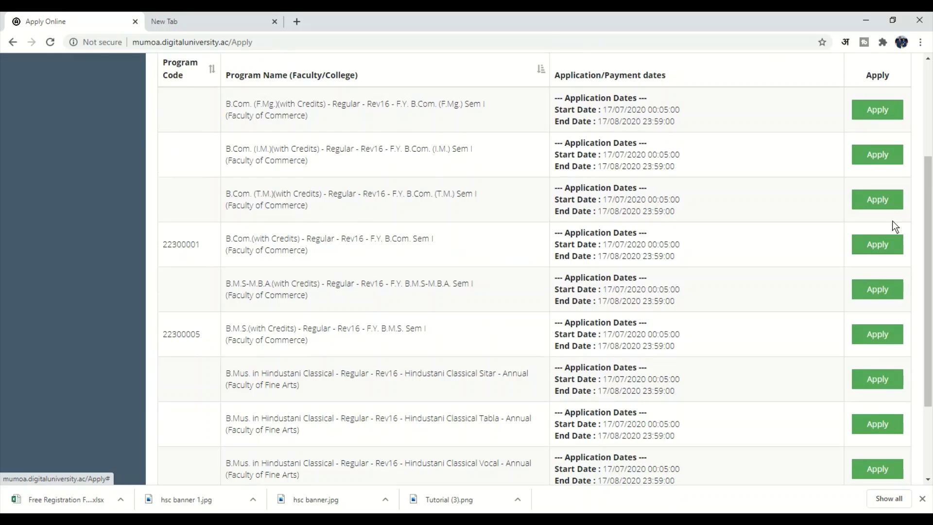
Apply for B.Com.(with Credits), agree to its eligibility, and choose HSC/Std 12th [Commerce] as last exam
{"action": "left_click", "coordinate": [867, 246]}
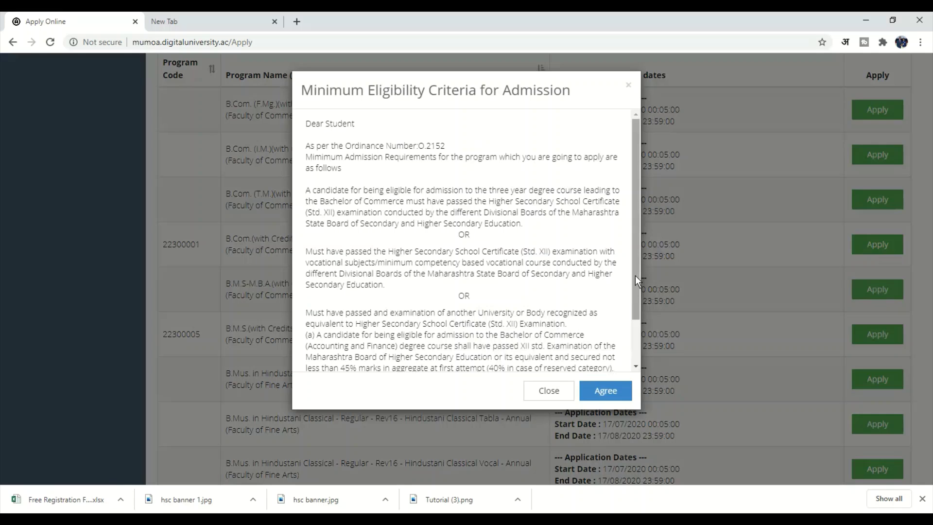
{"action": "left_click_drag", "start_coordinate": [635, 275], "coordinate": [615, 369]}
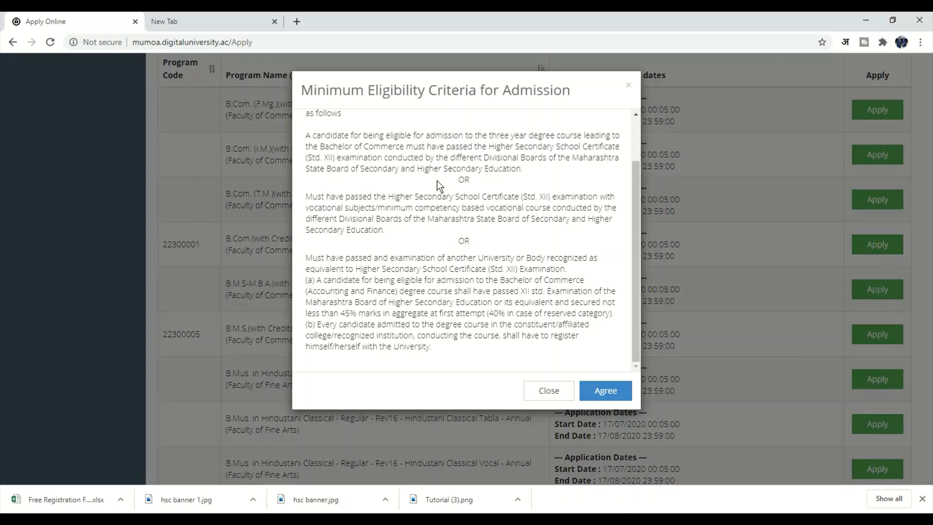
{"action": "left_click_drag", "start_coordinate": [635, 246], "coordinate": [638, 228]}
{"action": "left_click", "coordinate": [605, 391]}
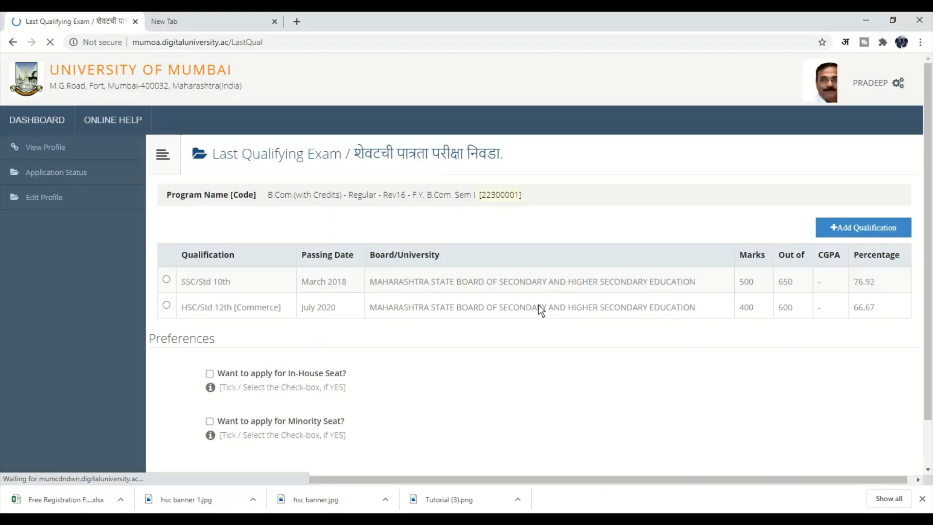
{"action": "scroll", "coordinate": [316, 310], "scroll_direction": "down", "scroll_amount": 1}
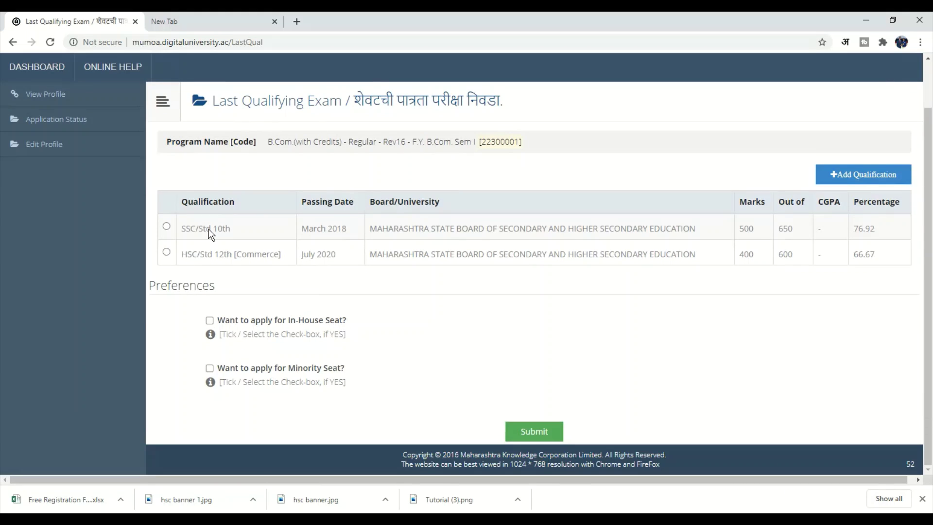
{"action": "left_click", "coordinate": [166, 252]}
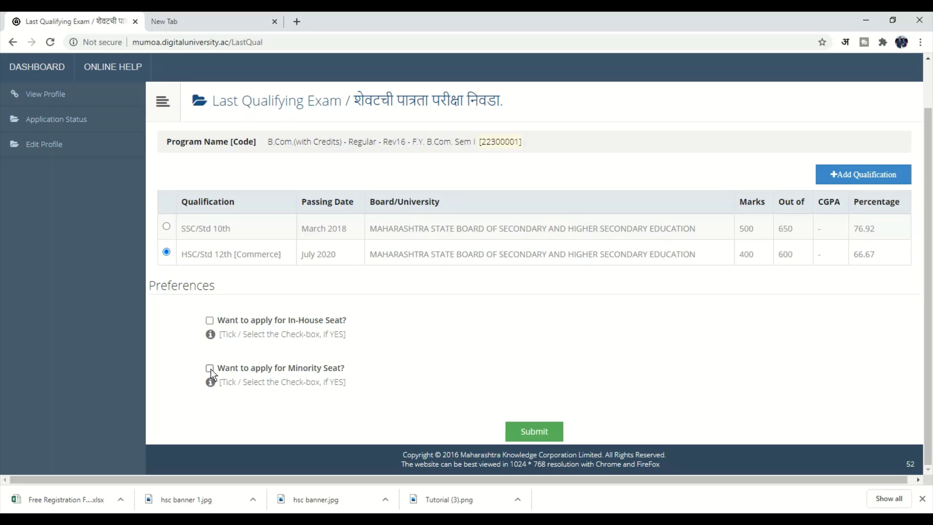
Save HSC Commerce as the last qualifying exam and browse the 369-college list
{"action": "left_click", "coordinate": [549, 434]}
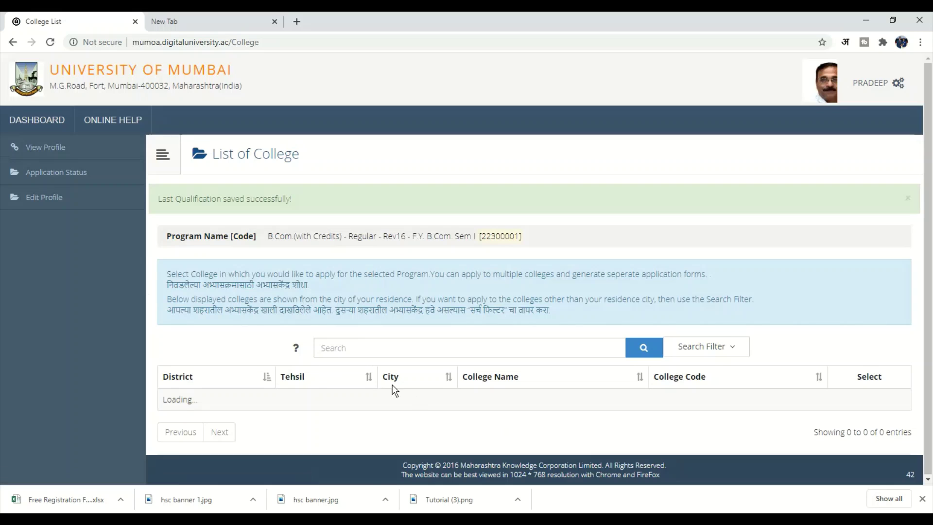
{"action": "scroll", "coordinate": [434, 372], "scroll_direction": "down", "scroll_amount": 3}
{"action": "scroll", "coordinate": [272, 287], "scroll_direction": "down", "scroll_amount": 2}
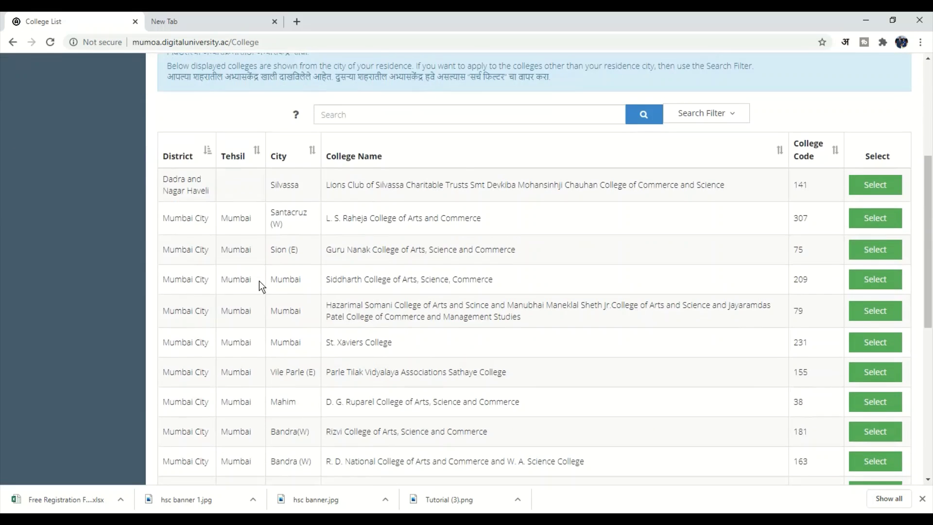
{"action": "scroll", "coordinate": [437, 184], "scroll_direction": "down", "scroll_amount": 5}
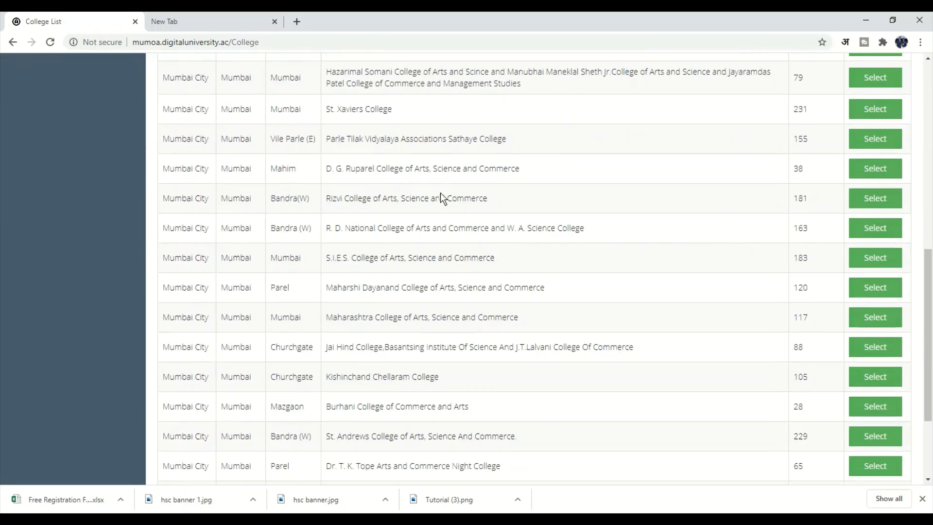
{"action": "scroll", "coordinate": [463, 367], "scroll_direction": "up", "scroll_amount": 6}
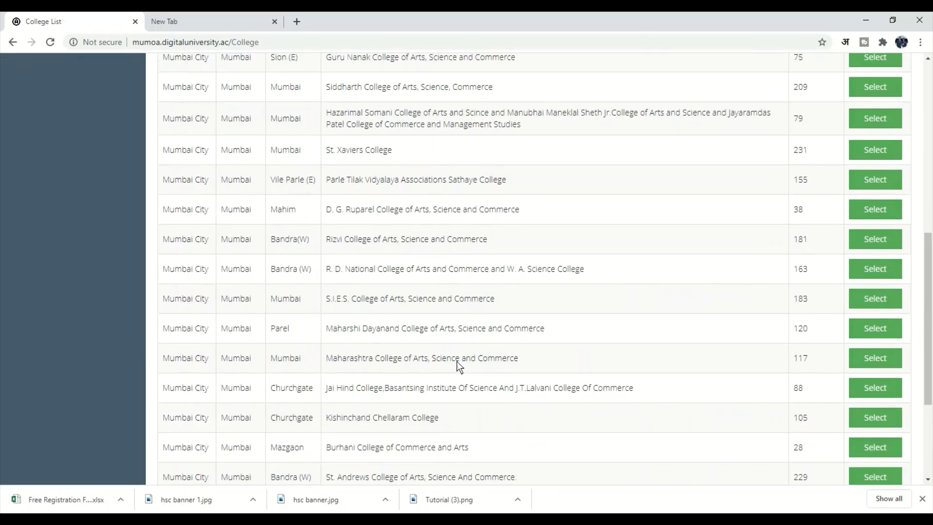
{"action": "scroll", "coordinate": [316, 258], "scroll_direction": "down", "scroll_amount": 4}
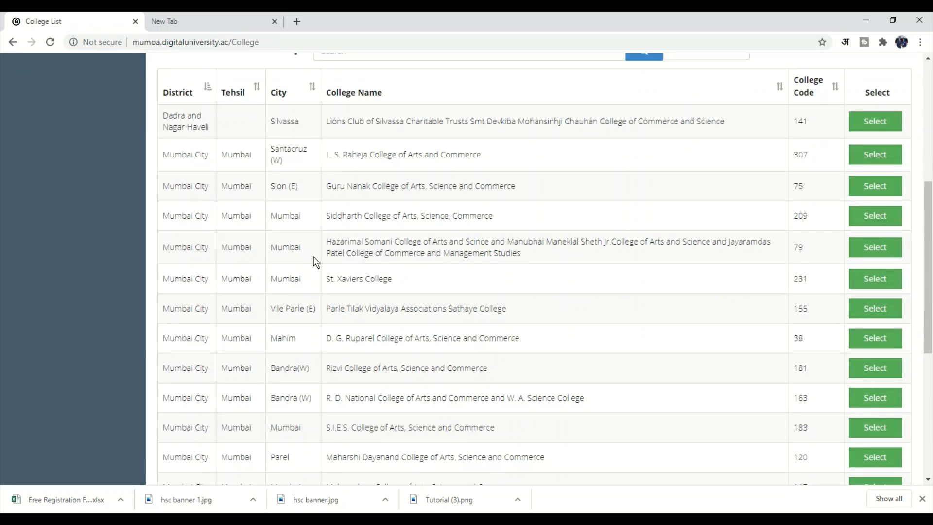
{"action": "scroll", "coordinate": [629, 271], "scroll_direction": "down", "scroll_amount": 3}
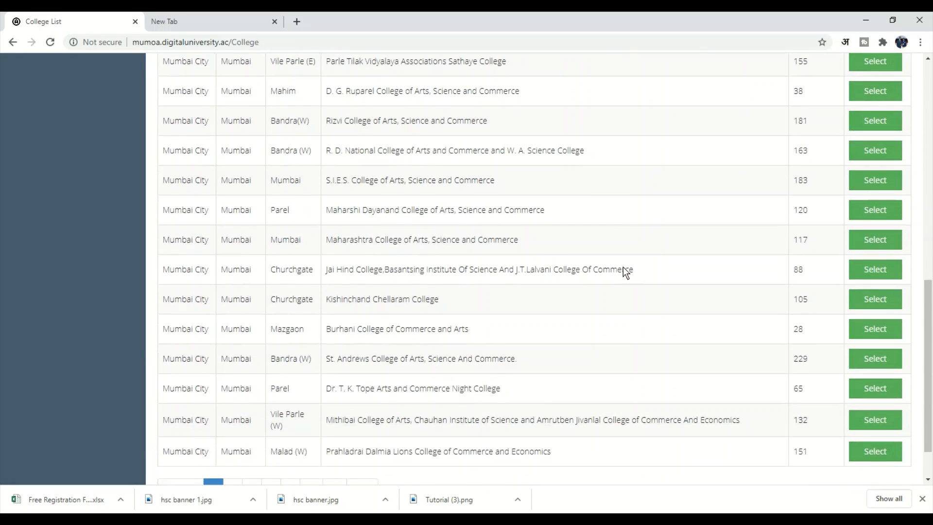
{"action": "scroll", "coordinate": [559, 276], "scroll_direction": "up", "scroll_amount": 1}
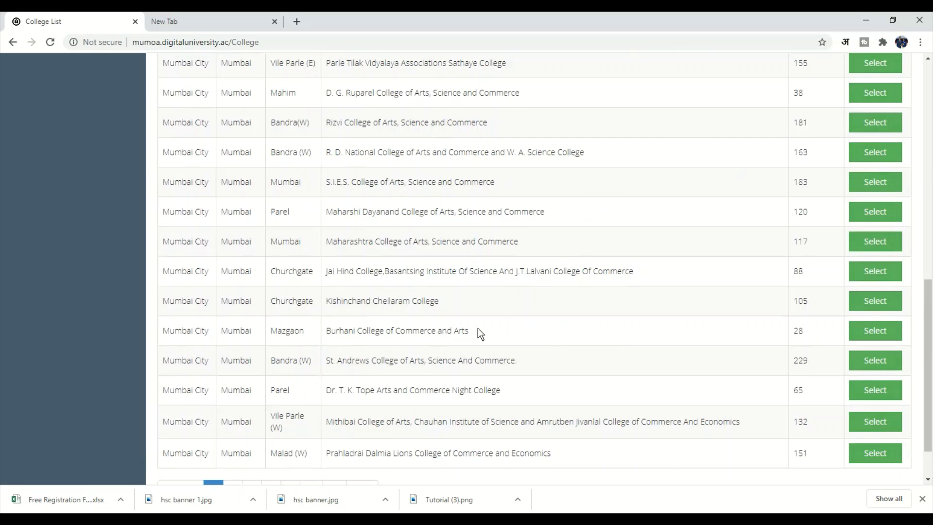
{"action": "scroll", "coordinate": [477, 328], "scroll_direction": "down", "scroll_amount": 1}
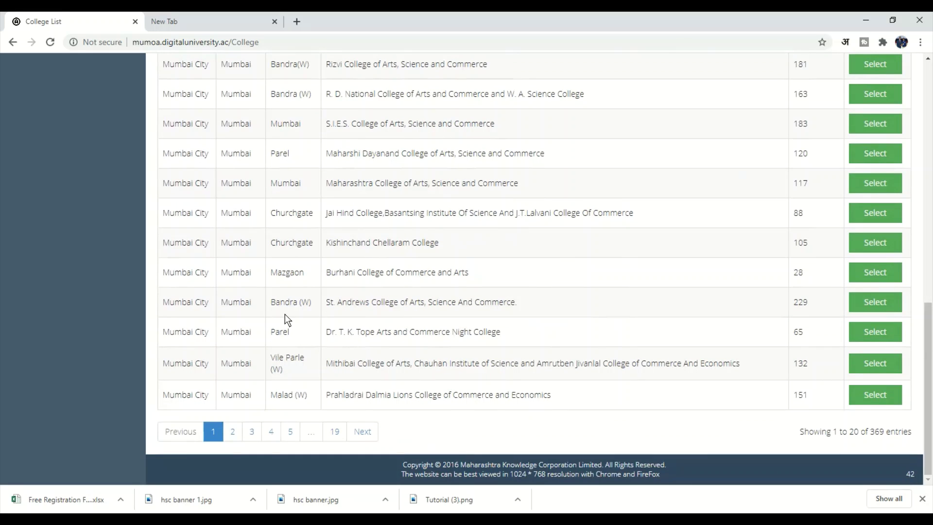
Choose Kishinchand Chellaram College and tick the six compulsory Sem I courses
{"action": "left_click", "coordinate": [872, 247]}
{"action": "scroll", "coordinate": [407, 305], "scroll_direction": "down", "scroll_amount": 3}
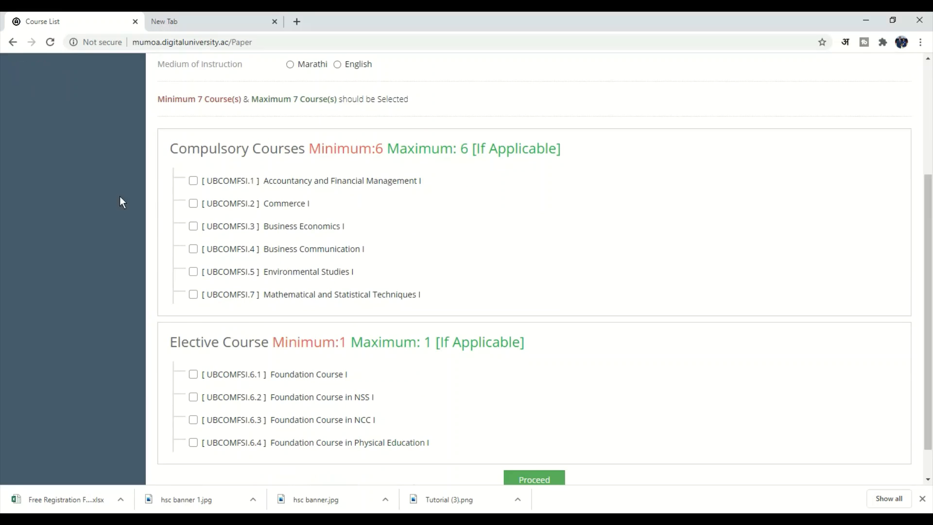
{"action": "left_click", "coordinate": [193, 181]}
{"action": "scroll", "coordinate": [229, 232], "scroll_direction": "down", "scroll_amount": 1}
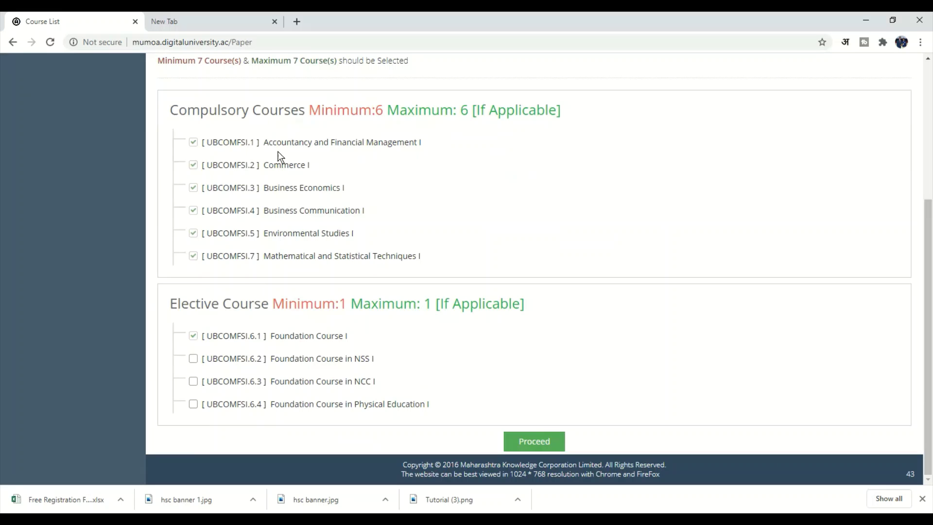
{"action": "scroll", "coordinate": [381, 234], "scroll_direction": "up", "scroll_amount": 4}
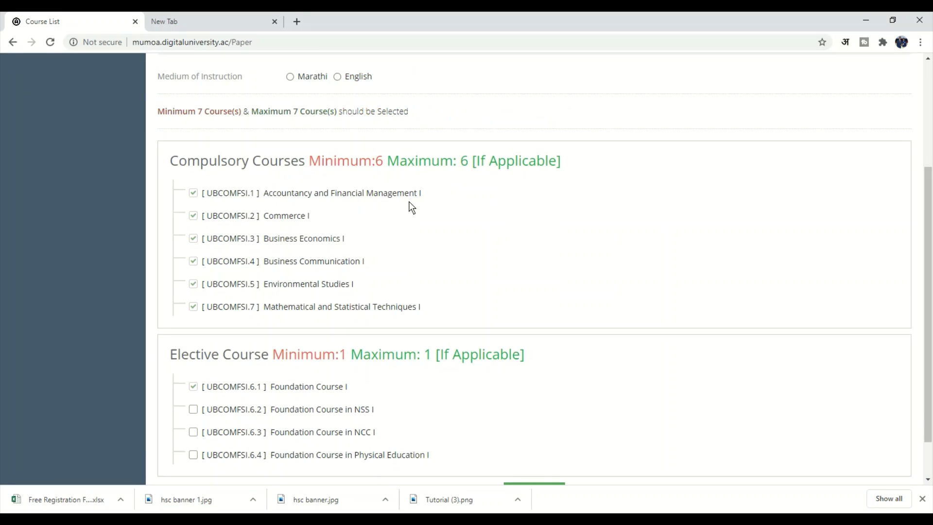
{"action": "scroll", "coordinate": [412, 191], "scroll_direction": "down", "scroll_amount": 1}
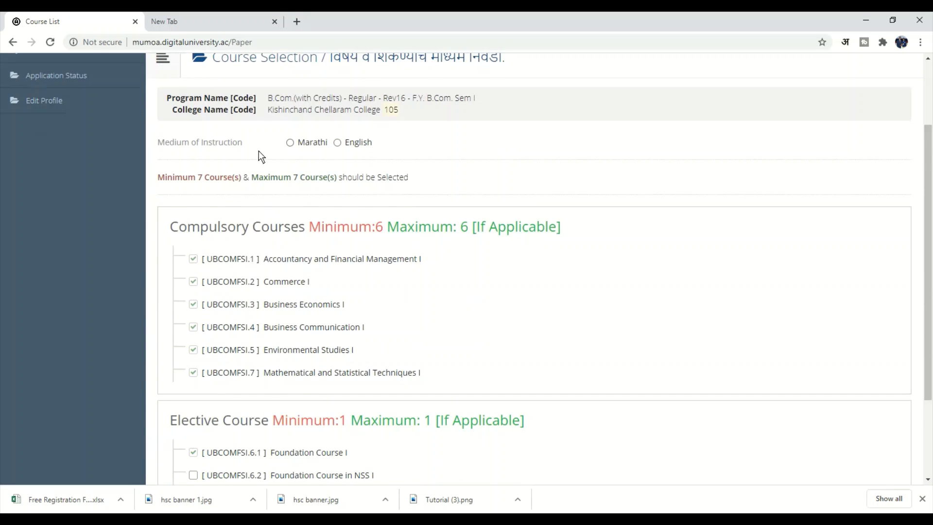
{"action": "scroll", "coordinate": [315, 237], "scroll_direction": "down", "scroll_amount": 2}
{"action": "scroll", "coordinate": [352, 288], "scroll_direction": "up", "scroll_amount": 4}
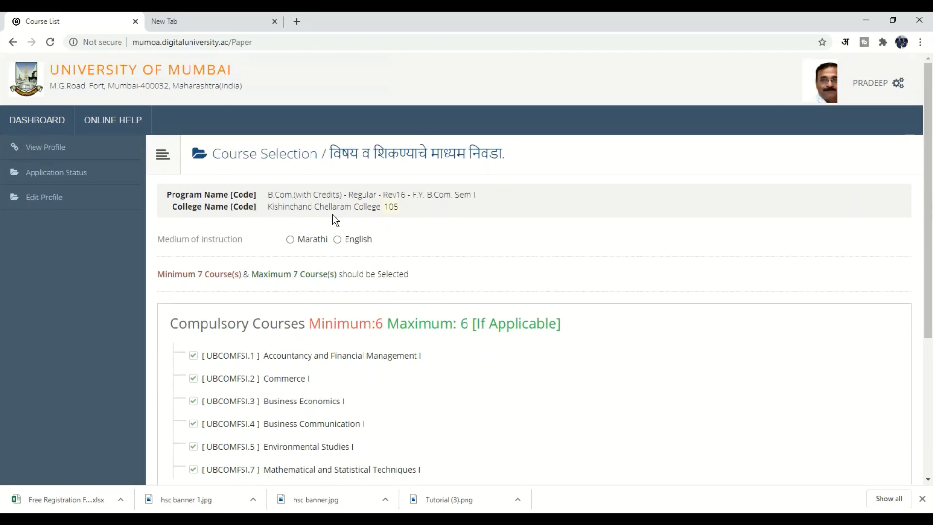
Set English as the medium of instruction and save the Sem I courses
{"action": "left_click", "coordinate": [337, 239]}
{"action": "scroll", "coordinate": [407, 229], "scroll_direction": "down", "scroll_amount": 4}
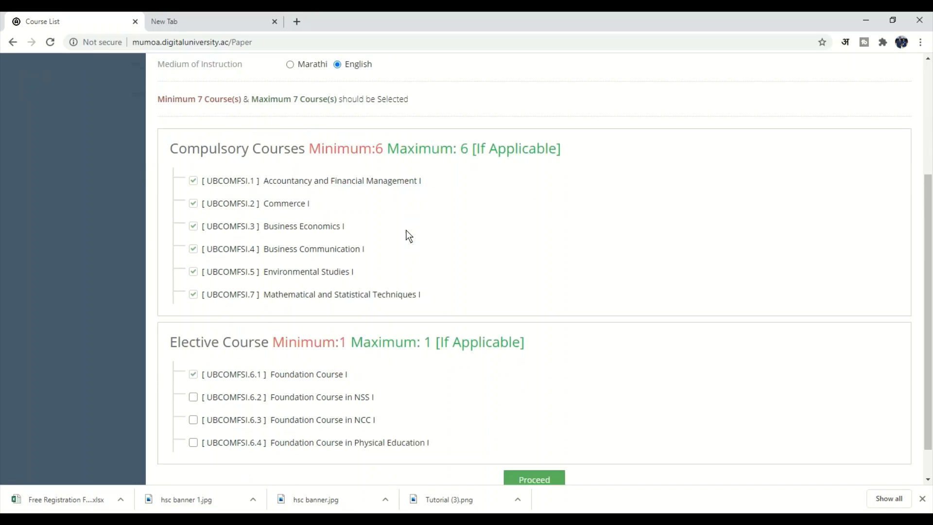
{"action": "left_click", "coordinate": [540, 441]}
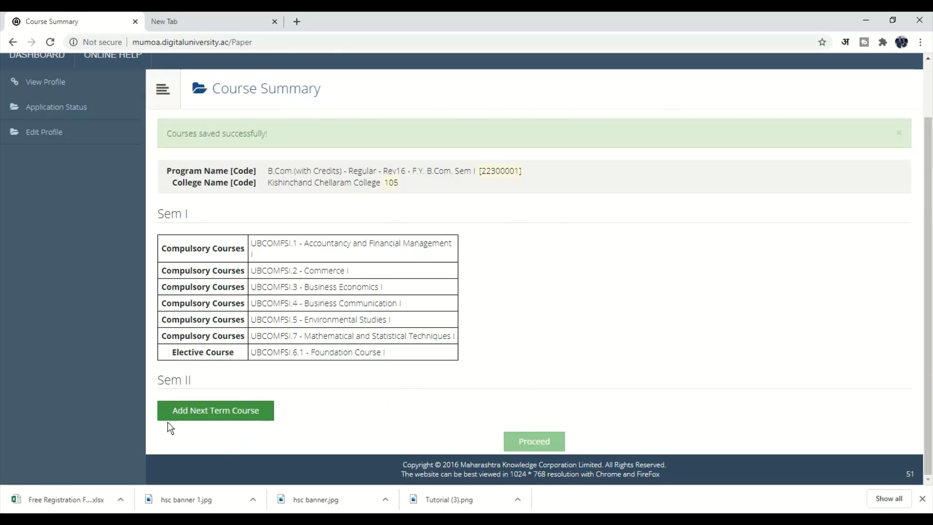
Add the next term and save the six compulsory Sem II courses
{"action": "left_click", "coordinate": [200, 410]}
{"action": "scroll", "coordinate": [277, 317], "scroll_direction": "down", "scroll_amount": 3}
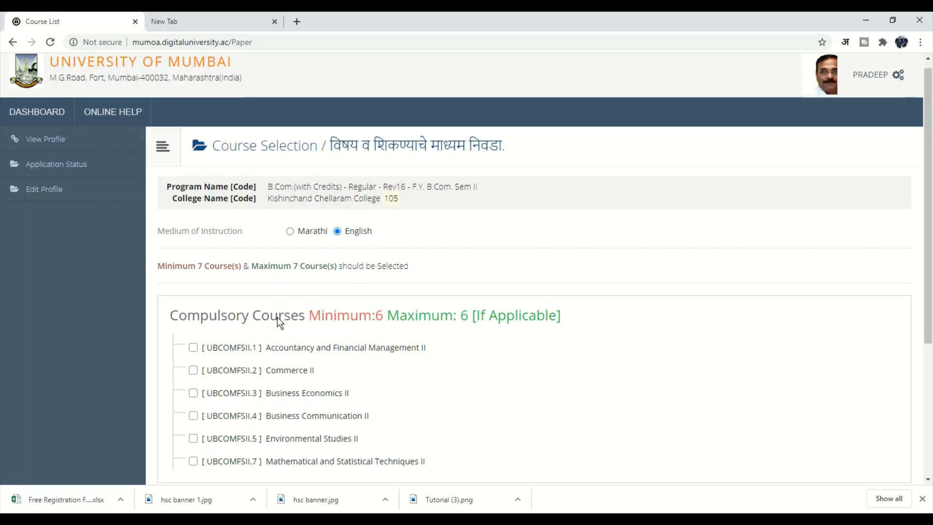
{"action": "left_click", "coordinate": [193, 181]}
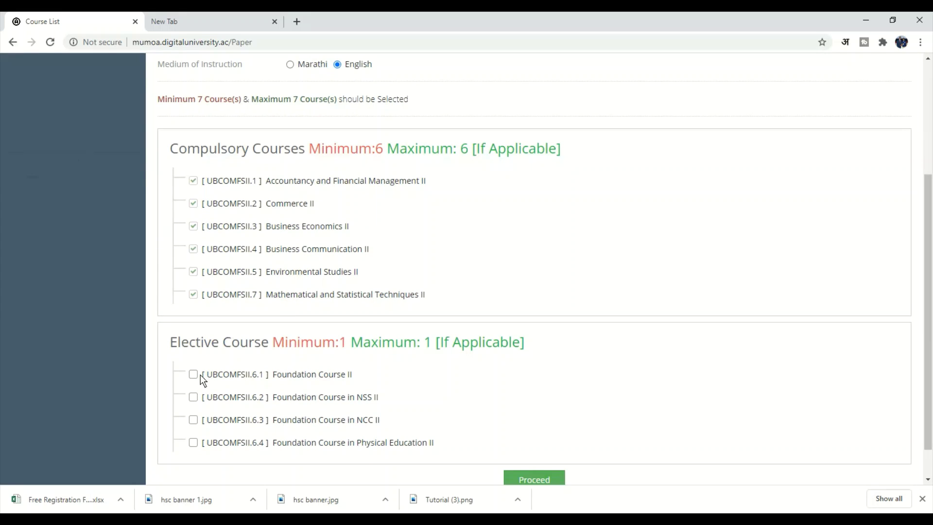
{"action": "scroll", "coordinate": [504, 448], "scroll_direction": "down", "scroll_amount": 2}
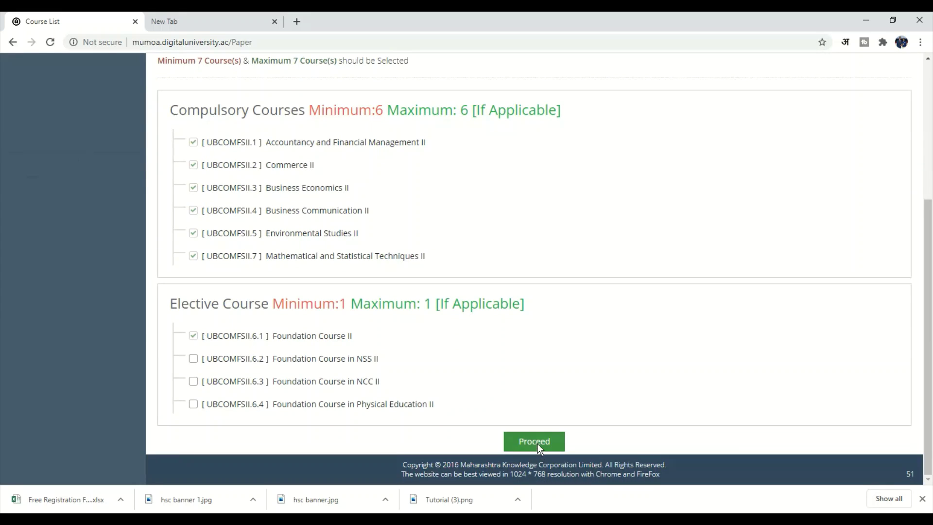
{"action": "left_click", "coordinate": [537, 444]}
Proceed past the course summary to the Documents/Certificates checklist
{"action": "scroll", "coordinate": [267, 365], "scroll_direction": "down", "scroll_amount": 1}
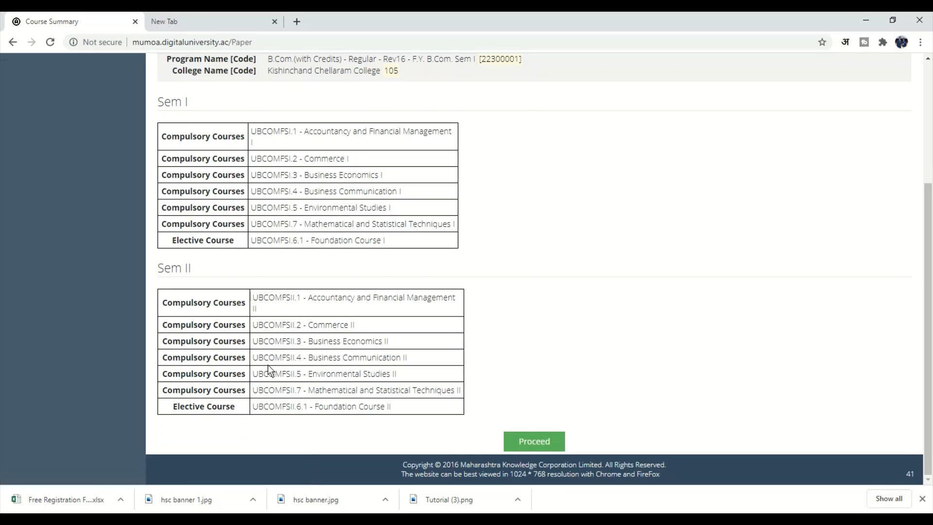
{"action": "left_click", "coordinate": [540, 445]}
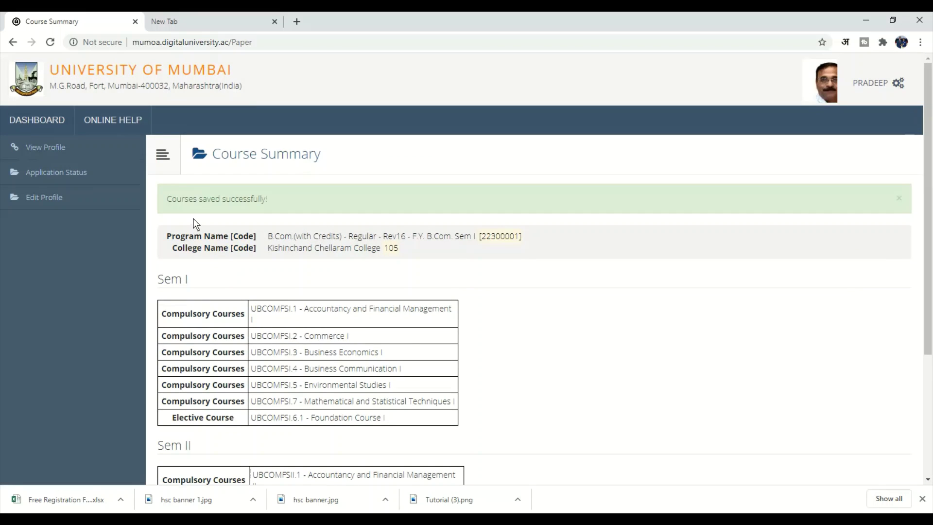
{"action": "scroll", "coordinate": [209, 238], "scroll_direction": "down", "scroll_amount": 4}
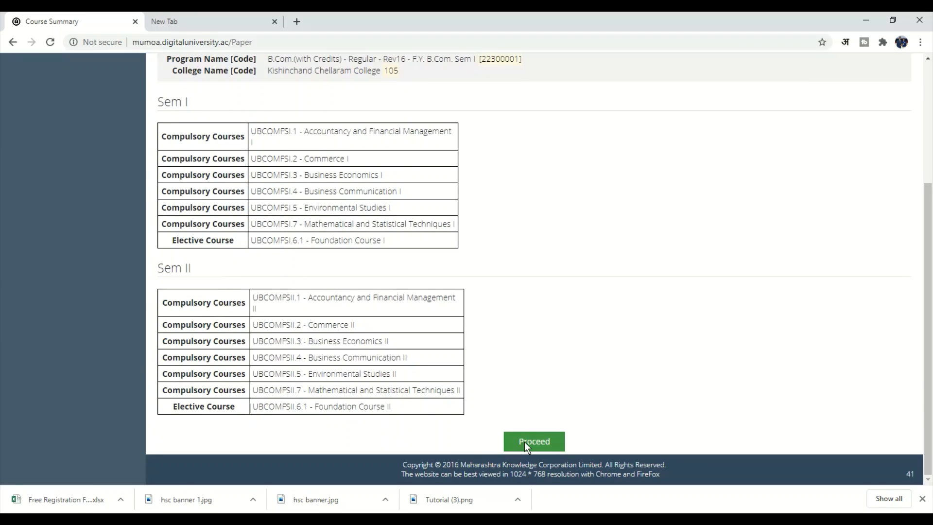
{"action": "left_click", "coordinate": [524, 442]}
Tick Passing Certificate of Std 10th and Leaving Certificate as additional documents
{"action": "scroll", "coordinate": [388, 288], "scroll_direction": "down", "scroll_amount": 4}
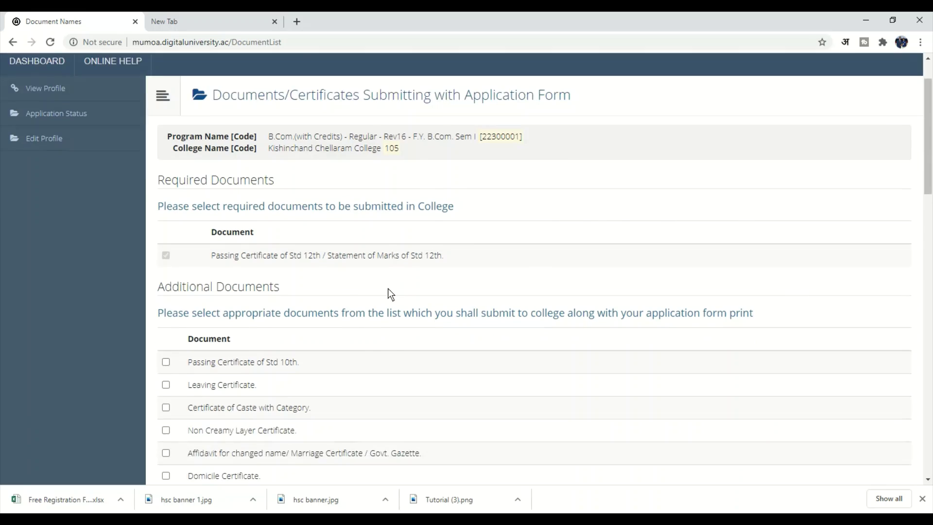
{"action": "scroll", "coordinate": [322, 273], "scroll_direction": "up", "scroll_amount": 1}
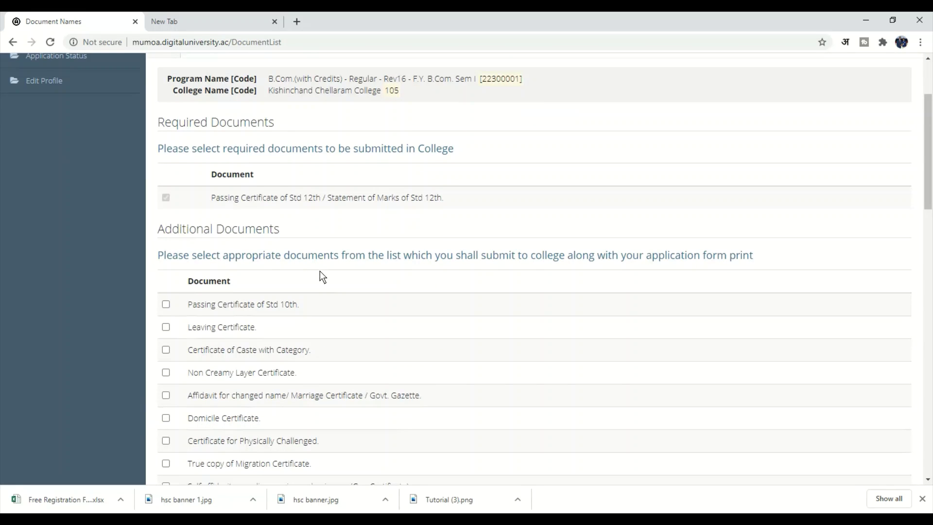
{"action": "scroll", "coordinate": [317, 273], "scroll_direction": "down", "scroll_amount": 1}
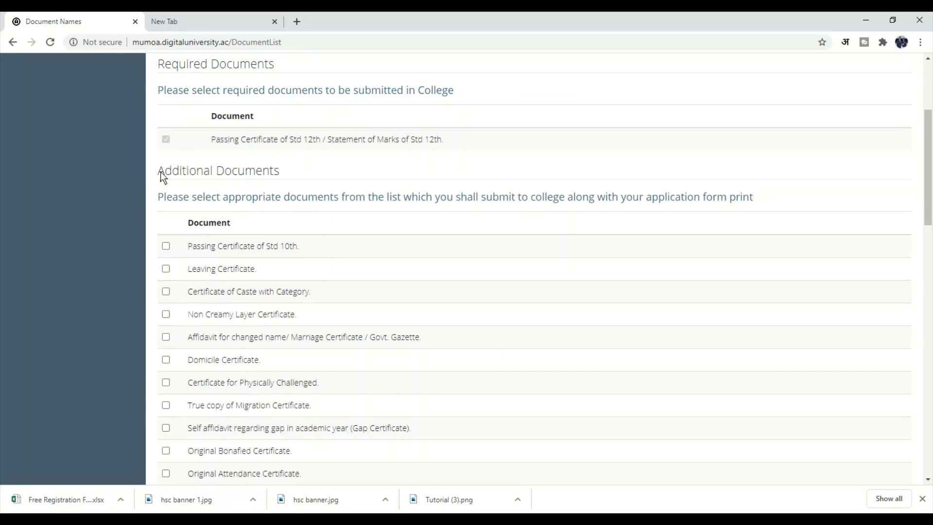
{"action": "scroll", "coordinate": [244, 97], "scroll_direction": "up", "scroll_amount": 2}
{"action": "scroll", "coordinate": [246, 129], "scroll_direction": "down", "scroll_amount": 5}
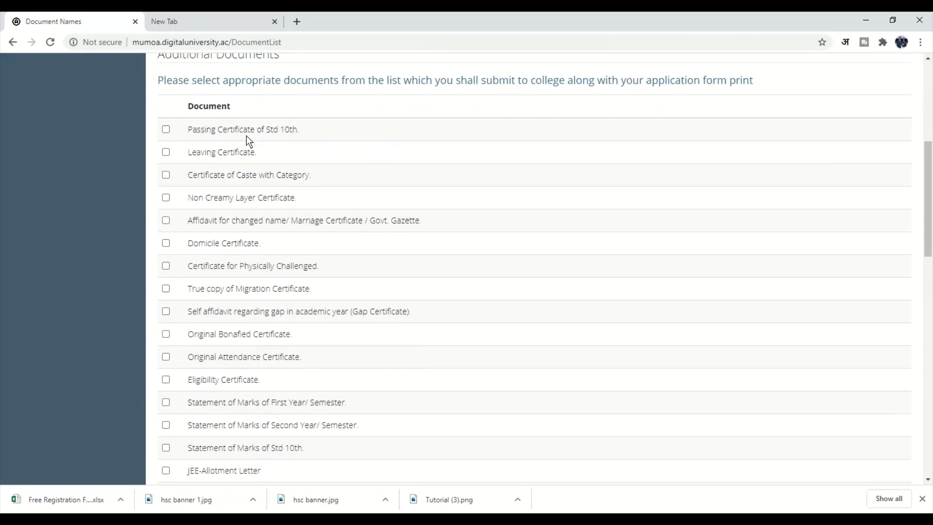
{"action": "scroll", "coordinate": [262, 243], "scroll_direction": "down", "scroll_amount": 12}
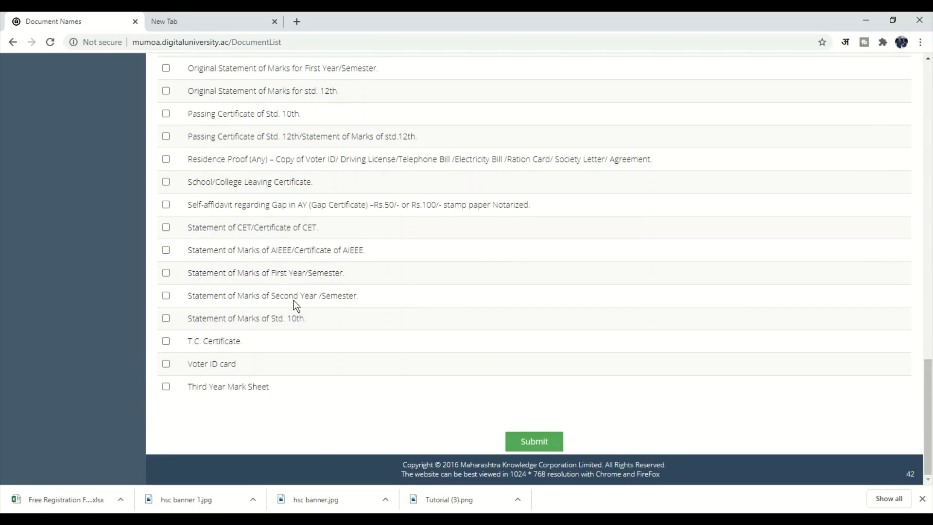
{"action": "scroll", "coordinate": [293, 299], "scroll_direction": "up", "scroll_amount": 8}
{"action": "scroll", "coordinate": [292, 298], "scroll_direction": "up", "scroll_amount": 9}
{"action": "scroll", "coordinate": [204, 256], "scroll_direction": "down", "scroll_amount": 1}
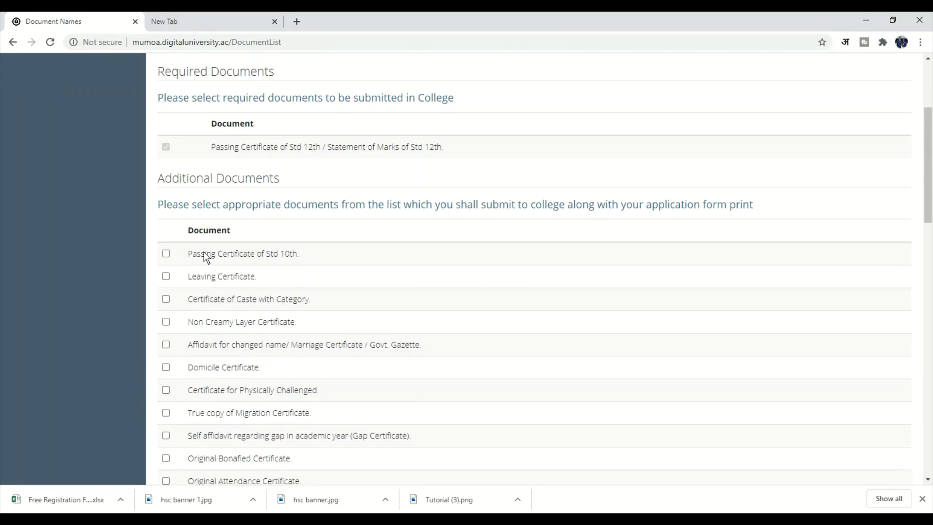
{"action": "left_click", "coordinate": [168, 252]}
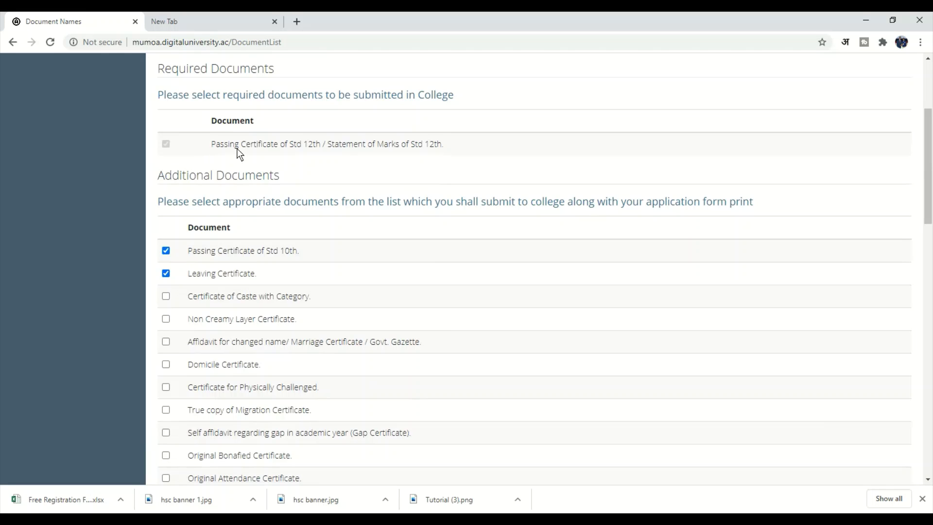
{"action": "scroll", "coordinate": [349, 184], "scroll_direction": "down", "scroll_amount": 3}
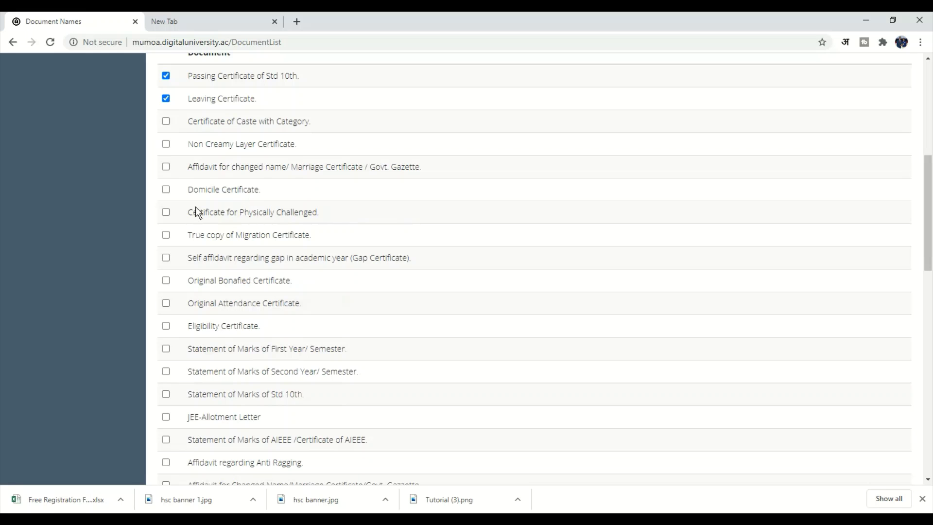
{"action": "scroll", "coordinate": [186, 167], "scroll_direction": "down", "scroll_amount": 4}
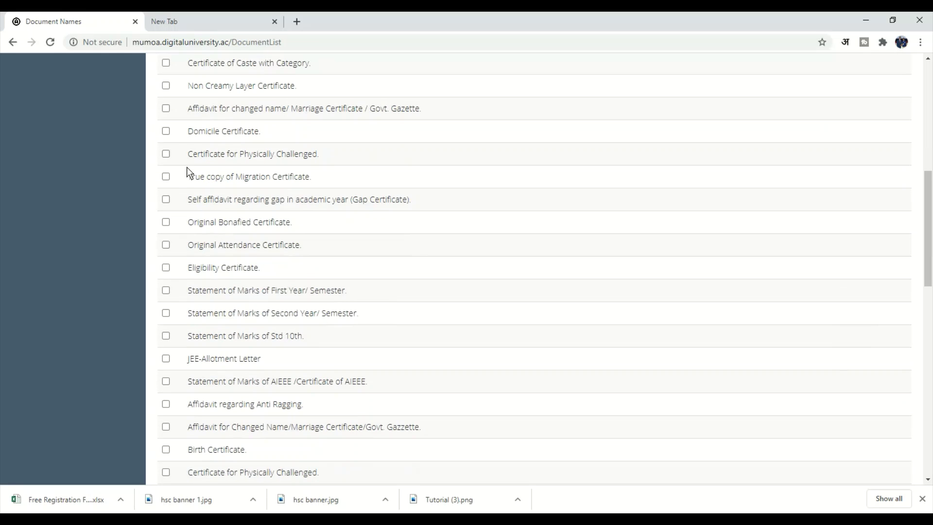
{"action": "scroll", "coordinate": [223, 260], "scroll_direction": "down", "scroll_amount": 10}
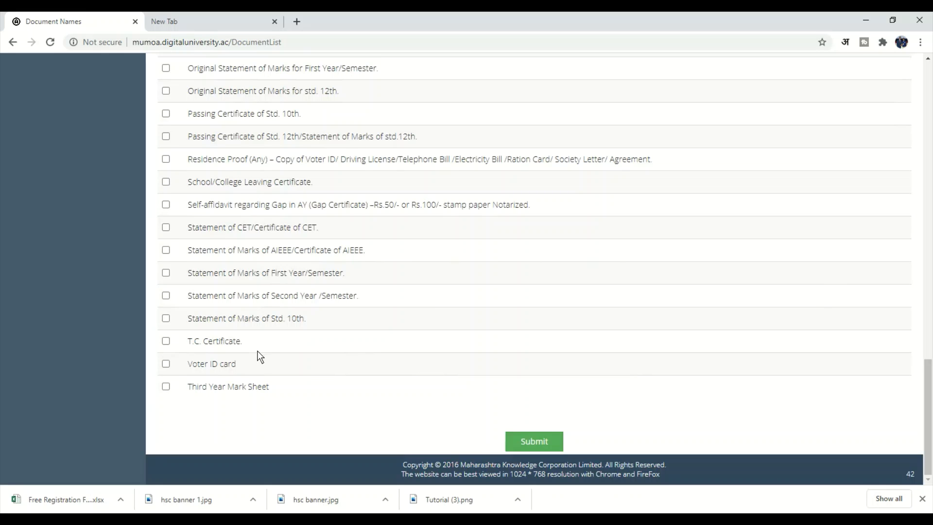
{"action": "scroll", "coordinate": [259, 345], "scroll_direction": "up", "scroll_amount": 3}
{"action": "scroll", "coordinate": [261, 333], "scroll_direction": "down", "scroll_amount": 3}
Submit the document list and upload notes page.jpg for the Std 12th passing certificate
{"action": "left_click", "coordinate": [549, 440]}
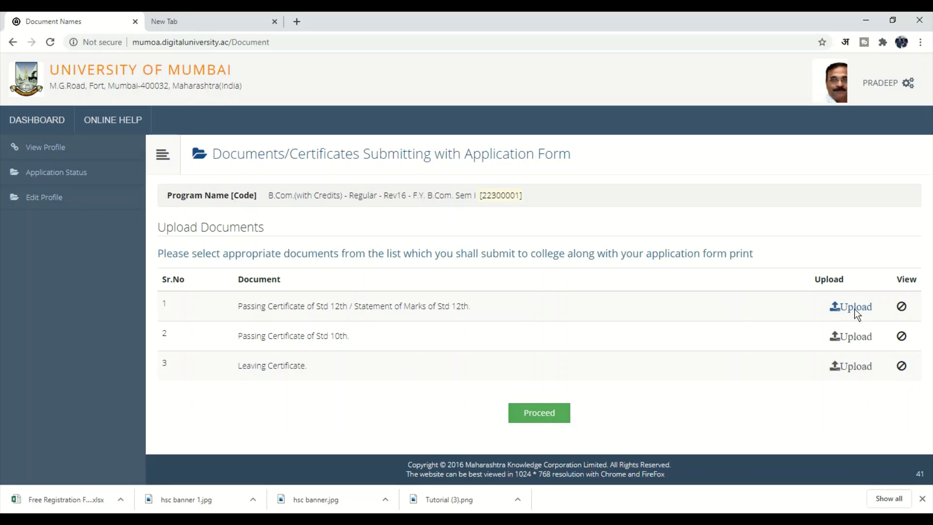
{"action": "left_click", "coordinate": [854, 308]}
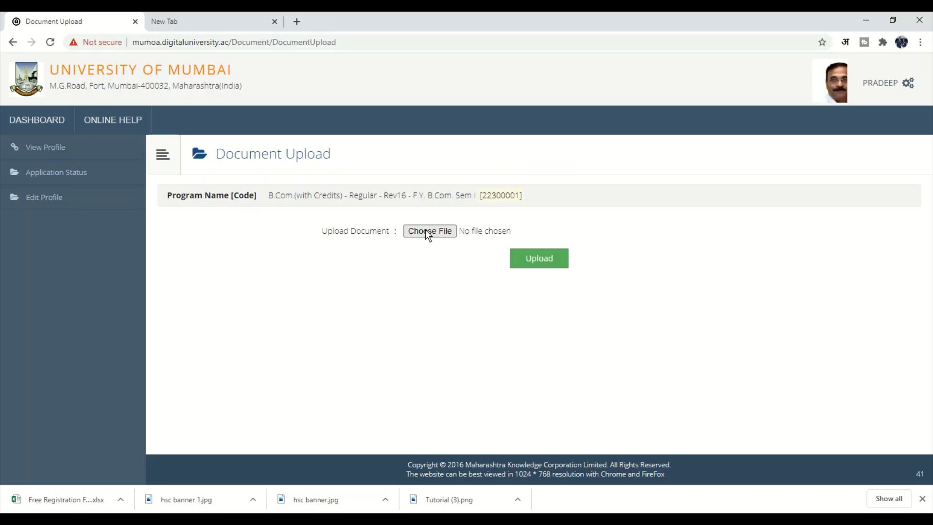
{"action": "left_click", "coordinate": [400, 230]}
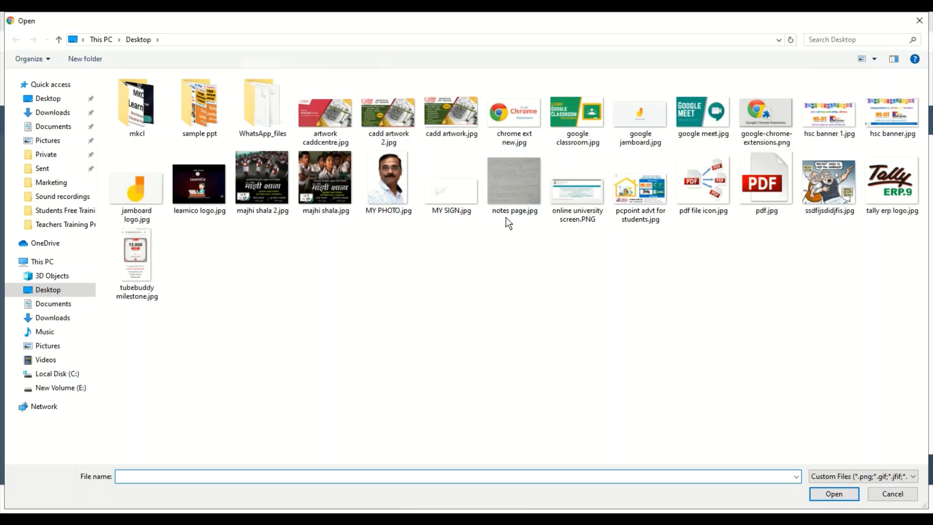
{"action": "left_click", "coordinate": [510, 190]}
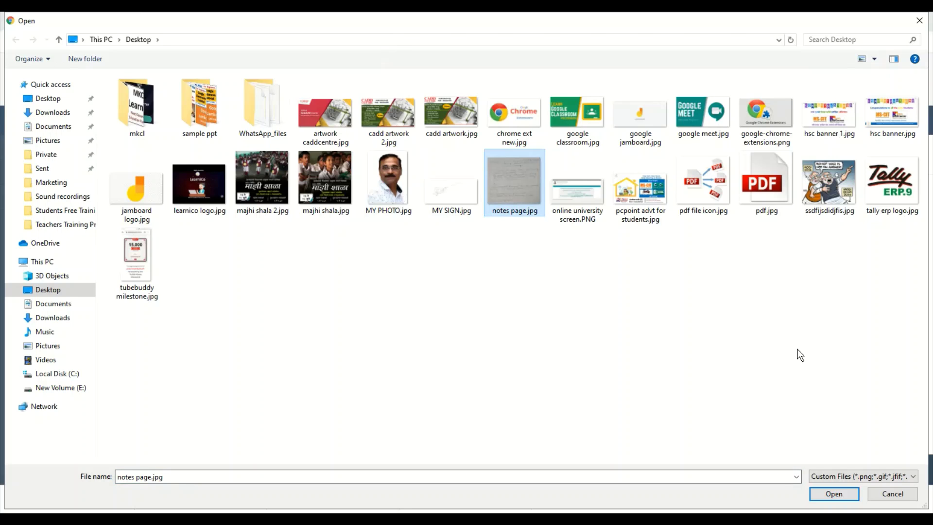
{"action": "left_click", "coordinate": [839, 496]}
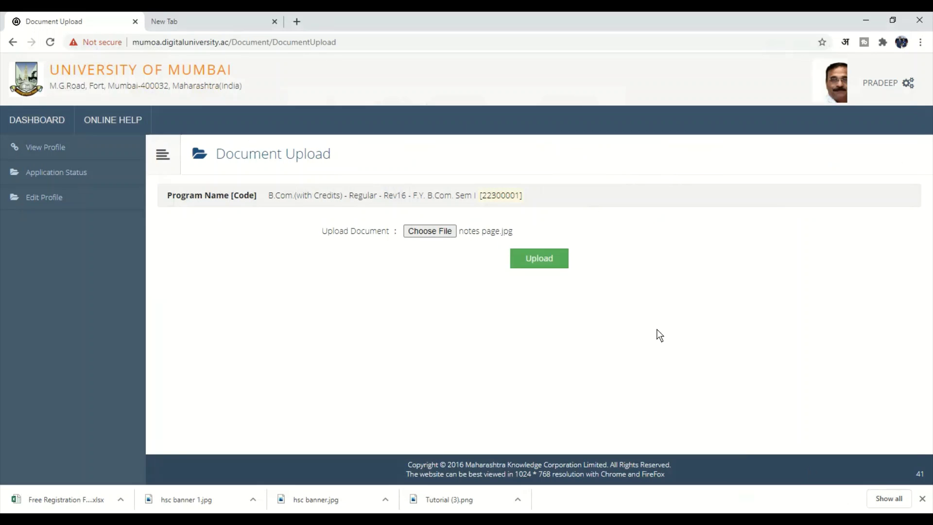
{"action": "left_click", "coordinate": [547, 259]}
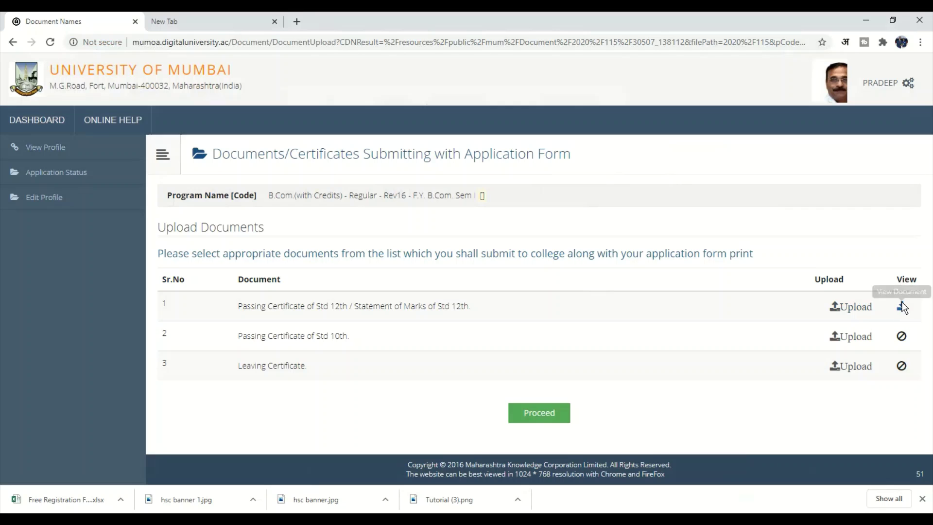
Upload notes page.jpg for the Std 10th passing certificate and the Leaving Certificate
{"action": "left_click", "coordinate": [849, 338]}
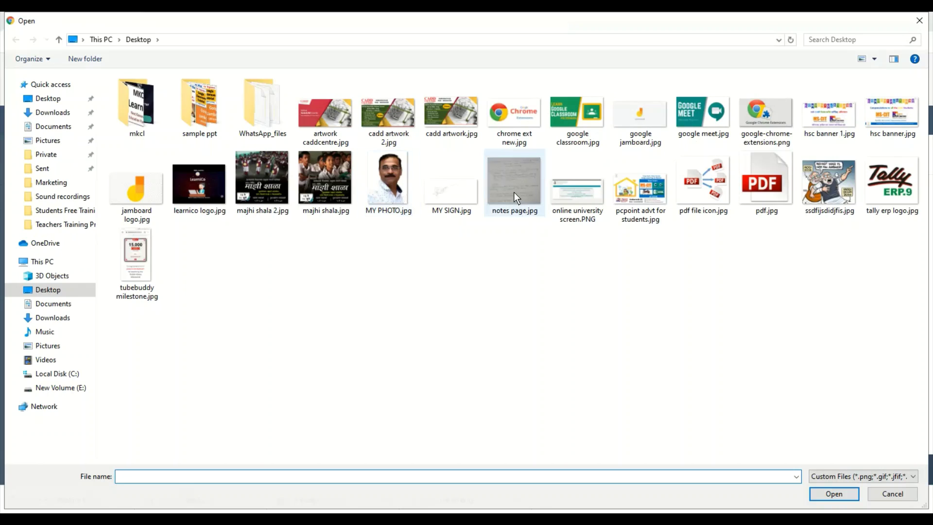
{"action": "double_click", "coordinate": [514, 191]}
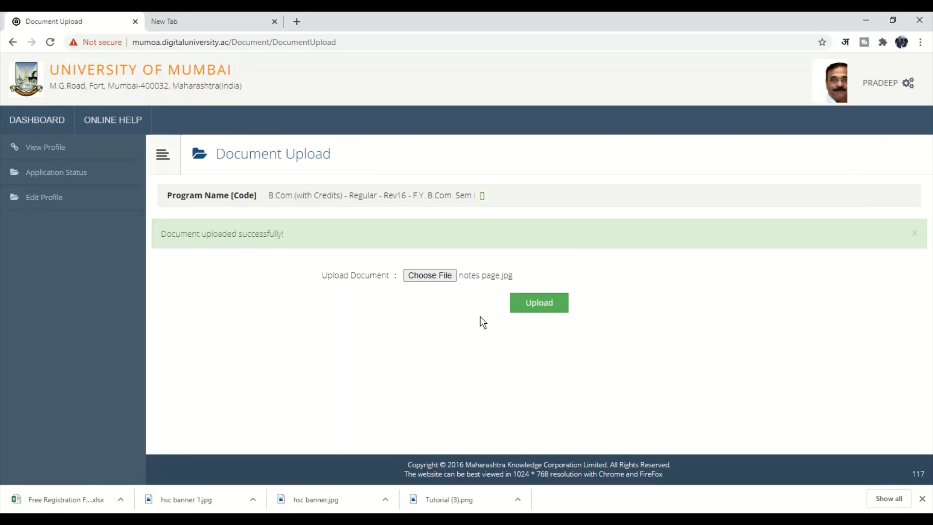
{"action": "left_click", "coordinate": [529, 307]}
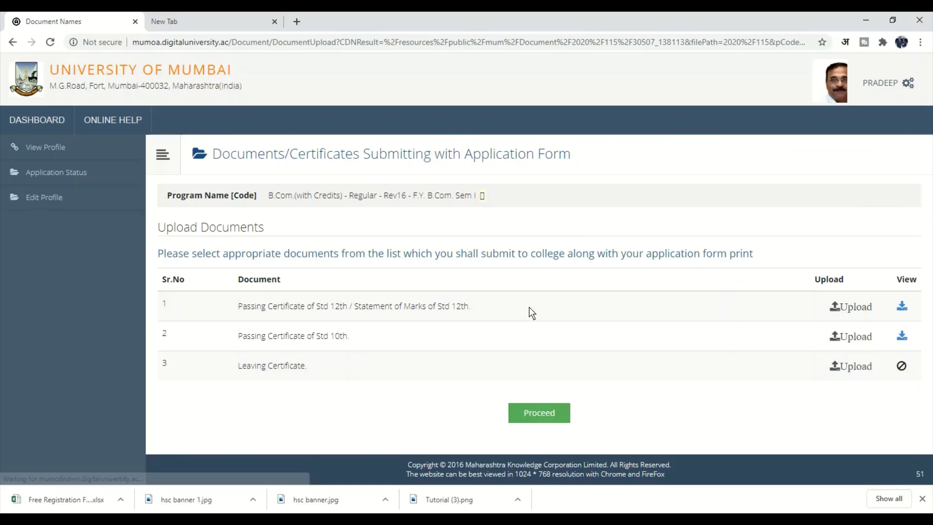
{"action": "left_click", "coordinate": [853, 370]}
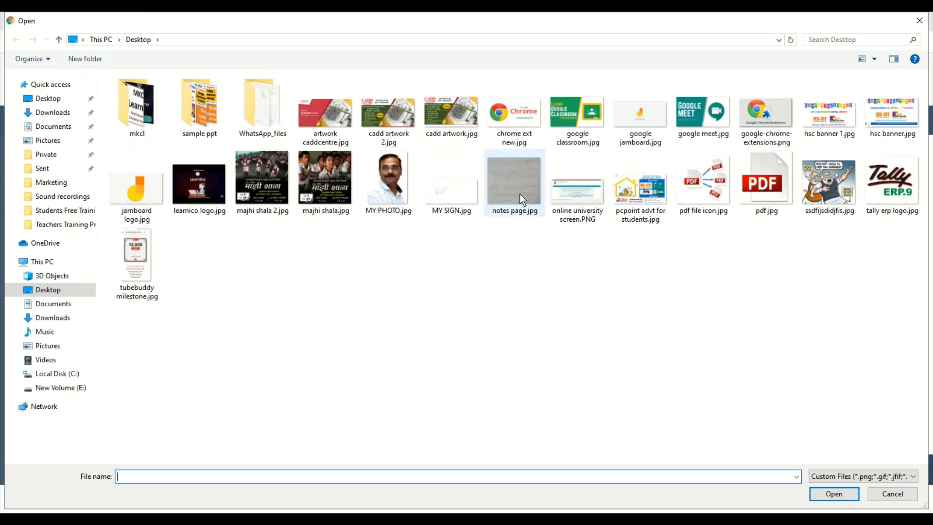
{"action": "double_click", "coordinate": [503, 180]}
{"action": "left_click", "coordinate": [542, 302]}
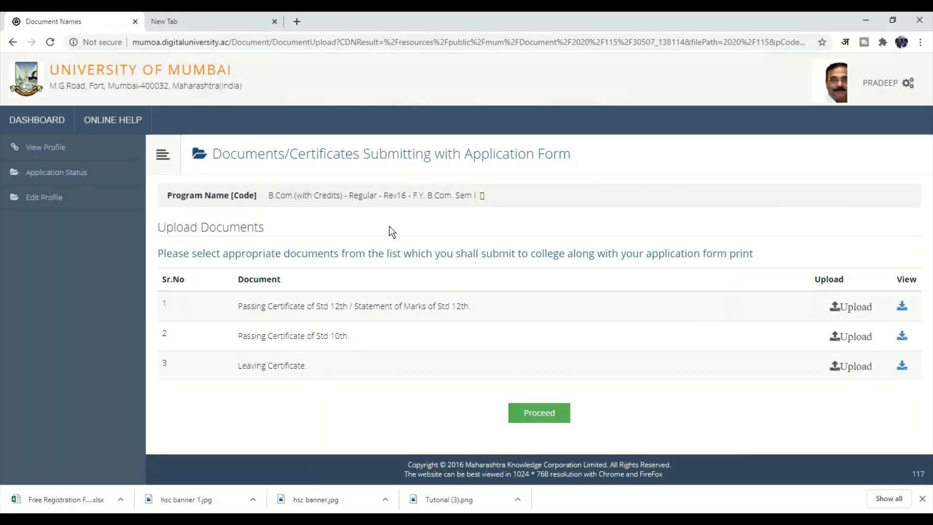
Complete the B.Com application and reach the Welcome Kit page for the e-Suvidha Ticket
{"action": "left_click", "coordinate": [552, 412]}
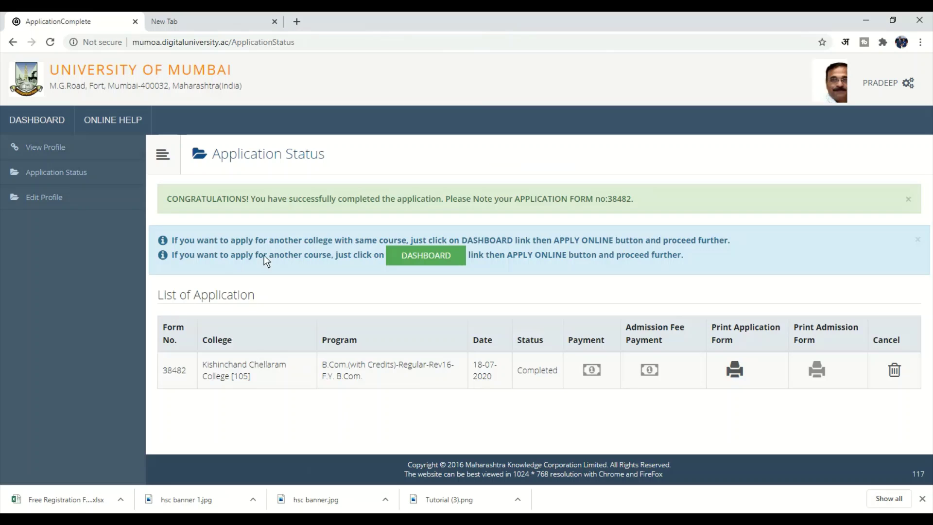
{"action": "double_click", "coordinate": [592, 371]}
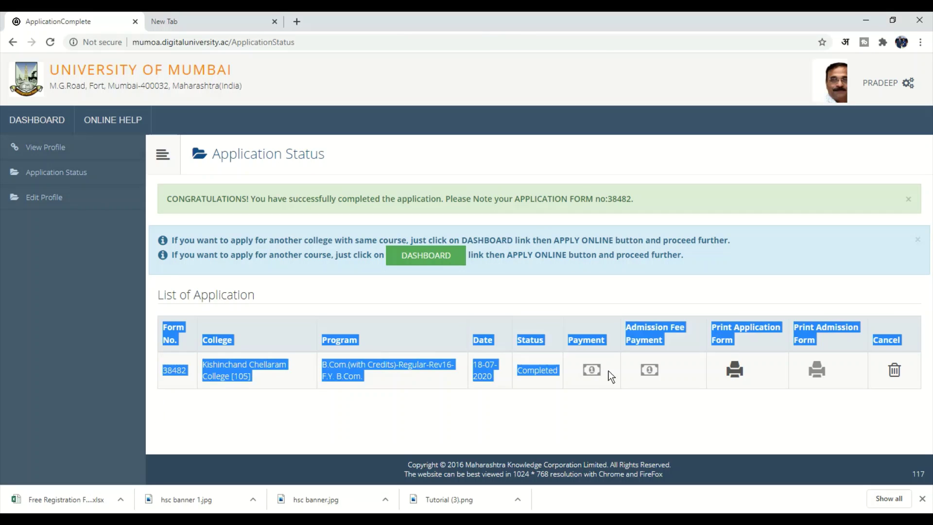
{"action": "left_click", "coordinate": [644, 369]}
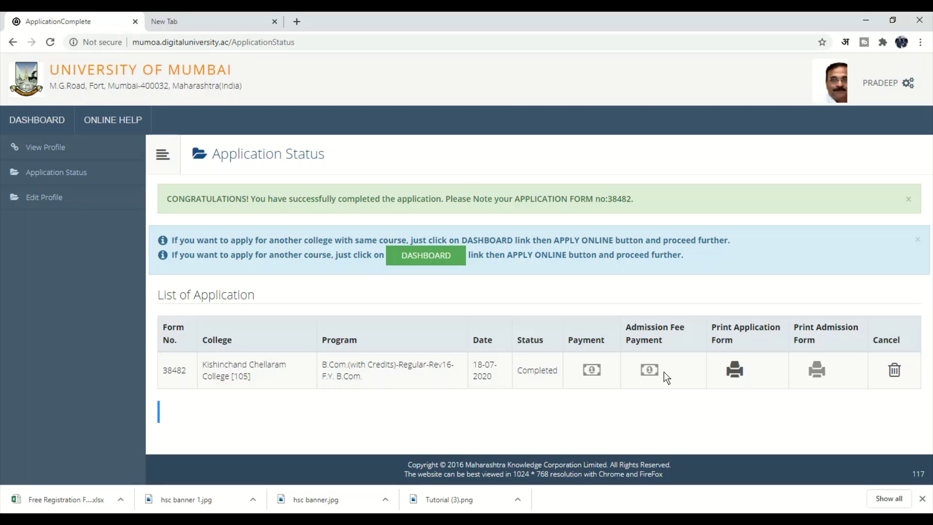
{"action": "double_click", "coordinate": [598, 373]}
{"action": "left_click", "coordinate": [636, 374]}
Open the printing steps and save the e-Suvidha ticket as a PDF
{"action": "left_click", "coordinate": [735, 371]}
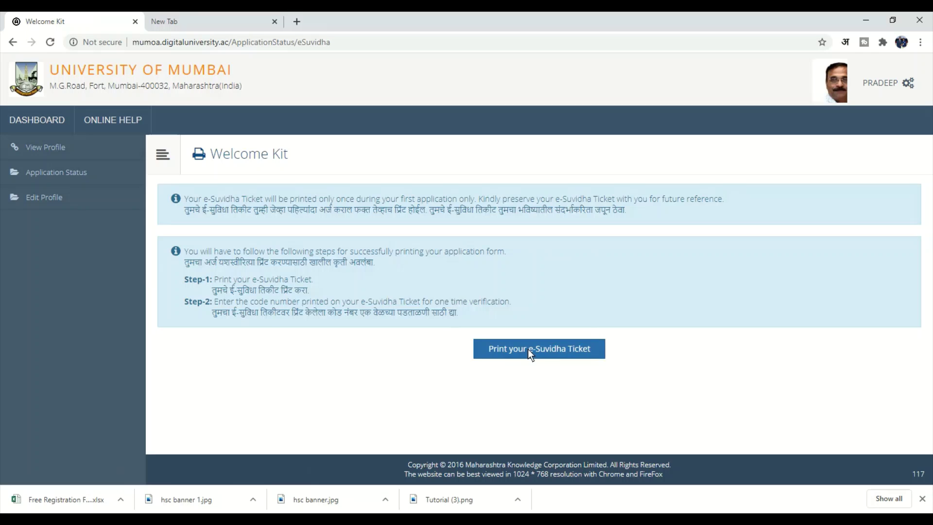
{"action": "left_click", "coordinate": [528, 349]}
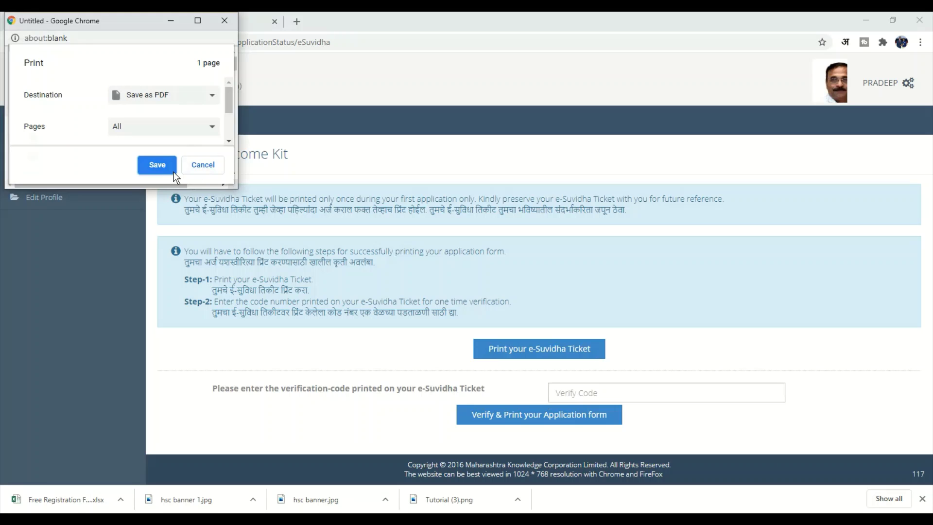
{"action": "left_click", "coordinate": [196, 168]}
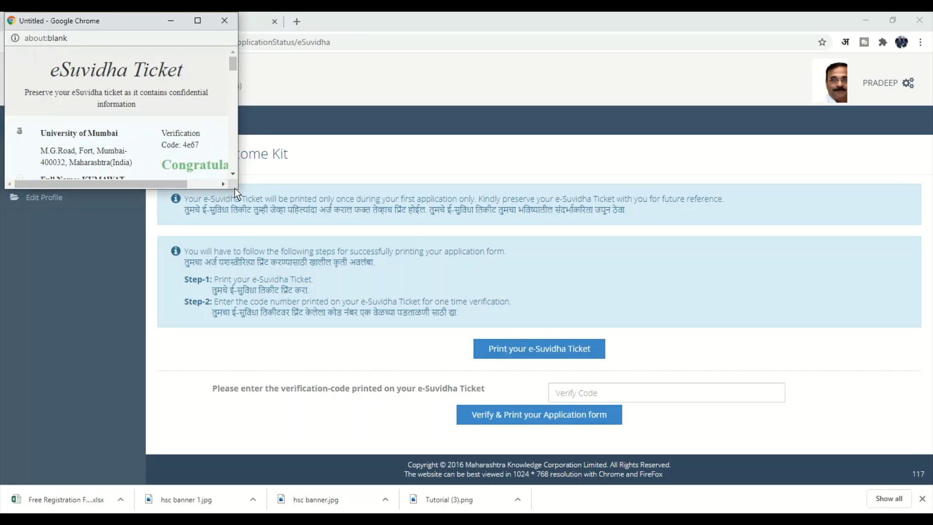
Maximize the eSuvidha ticket window and scroll through it to review the ticket
{"action": "left_click", "coordinate": [196, 21]}
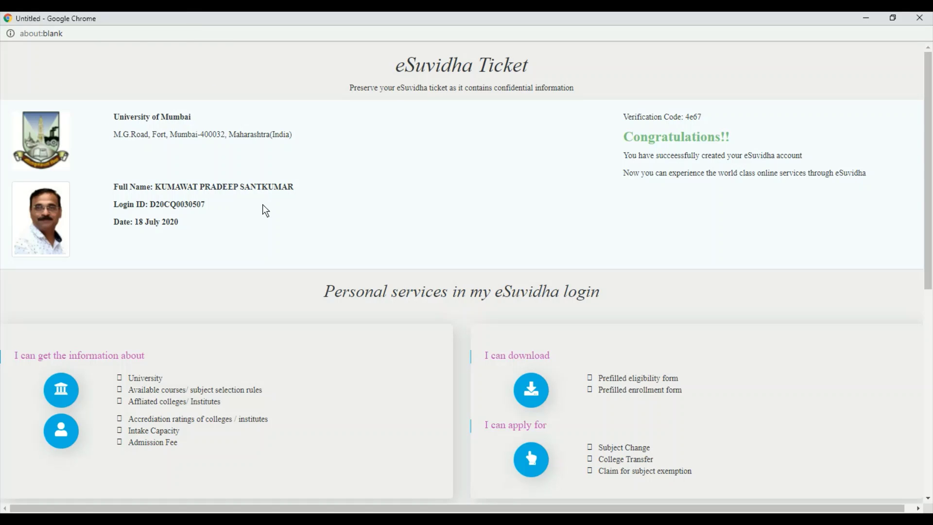
{"action": "scroll", "coordinate": [266, 214], "scroll_direction": "down", "scroll_amount": 3}
{"action": "scroll", "coordinate": [270, 222], "scroll_direction": "down", "scroll_amount": 5}
{"action": "scroll", "coordinate": [298, 283], "scroll_direction": "up", "scroll_amount": 8}
{"action": "scroll", "coordinate": [476, 219], "scroll_direction": "down", "scroll_amount": 8}
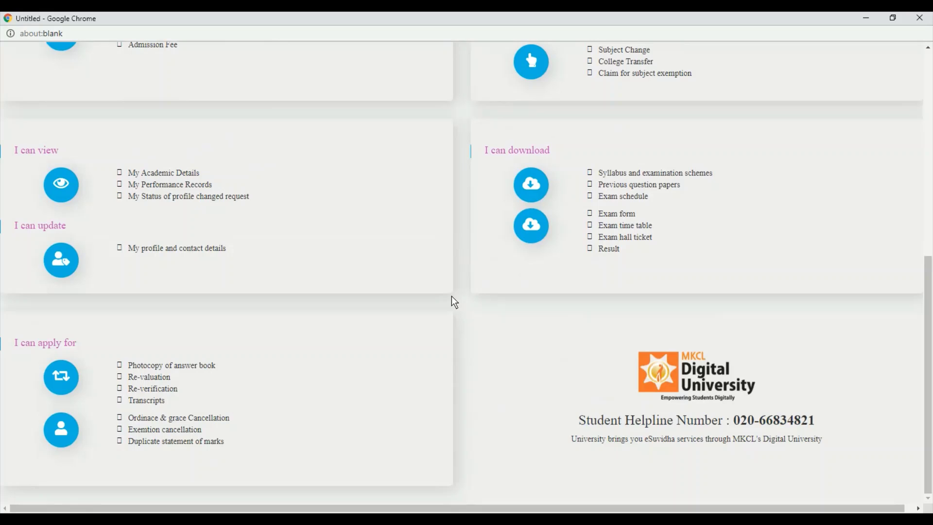
{"action": "scroll", "coordinate": [455, 302], "scroll_direction": "up", "scroll_amount": 8}
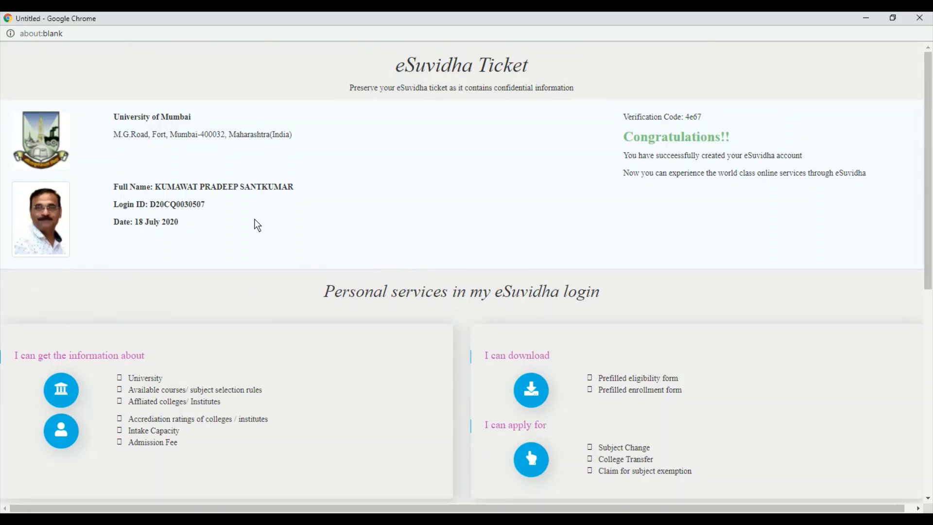
{"action": "scroll", "coordinate": [258, 225], "scroll_direction": "down", "scroll_amount": 8}
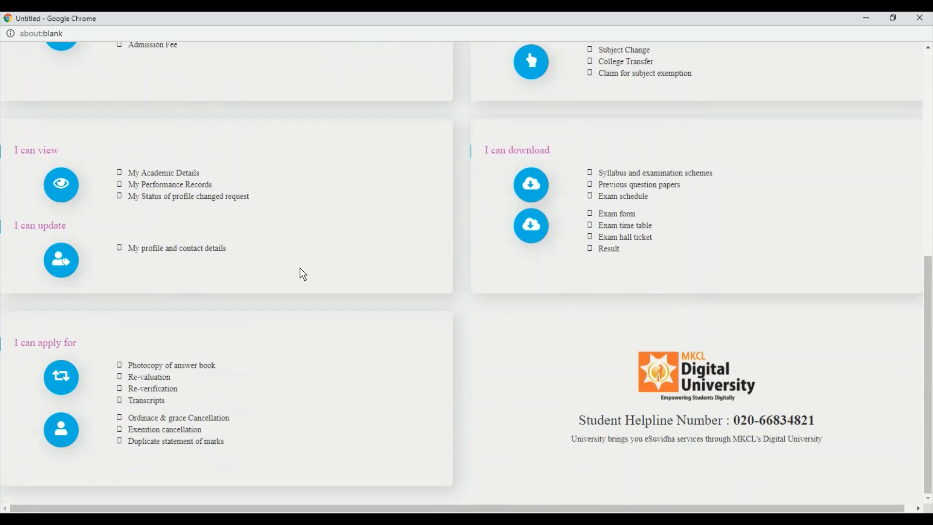
{"action": "scroll", "coordinate": [304, 273], "scroll_direction": "up", "scroll_amount": 8}
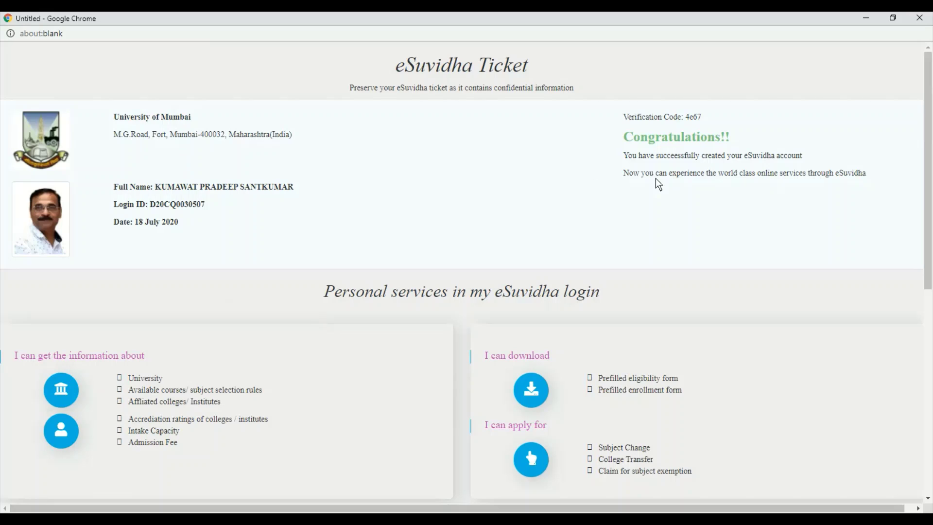
Copy the ticket's verification code and paste it into the Verify Code field
{"action": "right_click", "coordinate": [698, 118]}
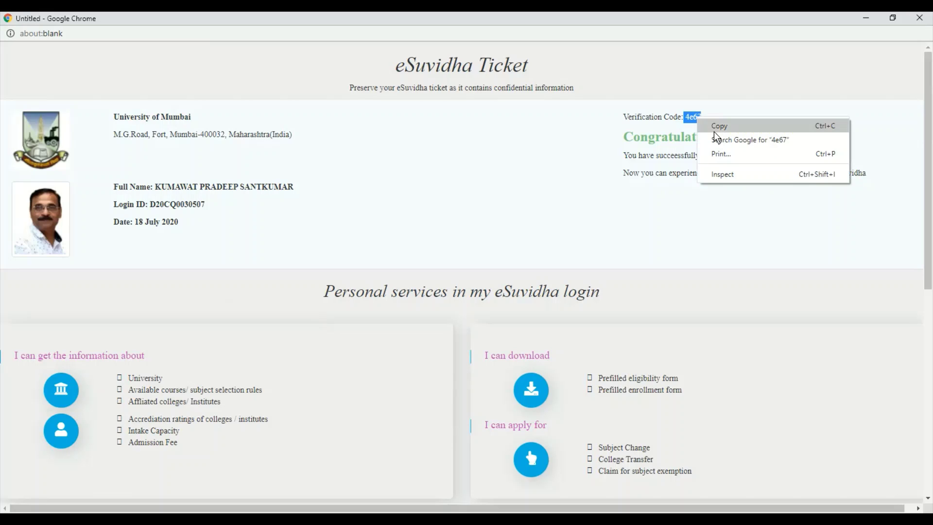
{"action": "left_click", "coordinate": [714, 127]}
{"action": "left_click", "coordinate": [919, 18]}
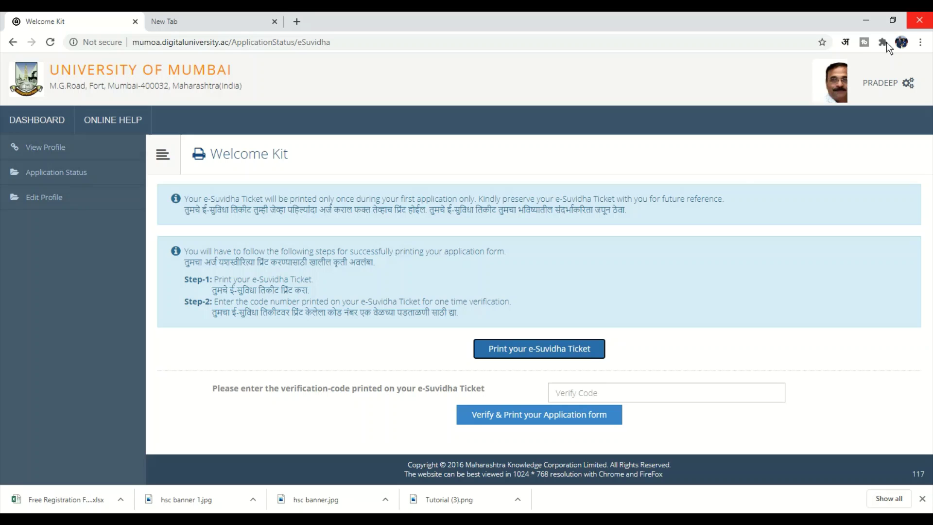
{"action": "left_click", "coordinate": [612, 395]}
{"action": "right_click", "coordinate": [611, 396]}
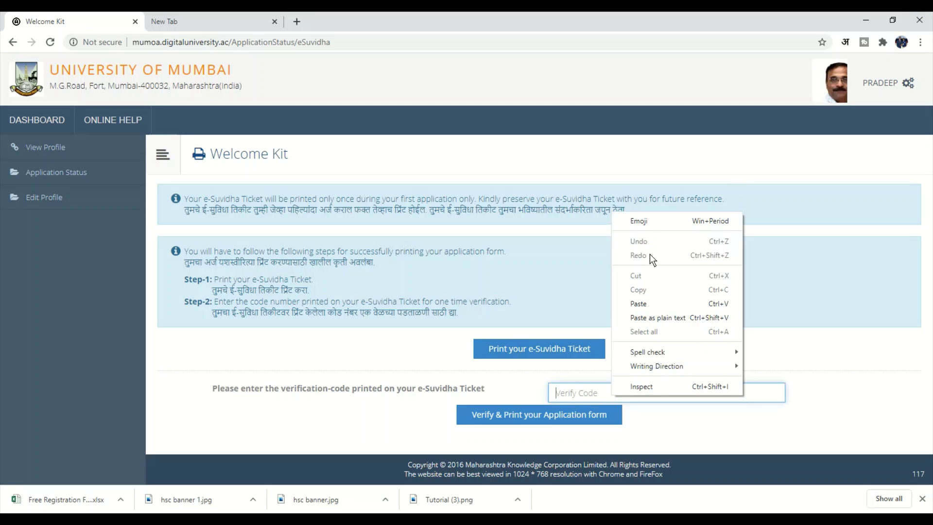
{"action": "left_click", "coordinate": [654, 302]}
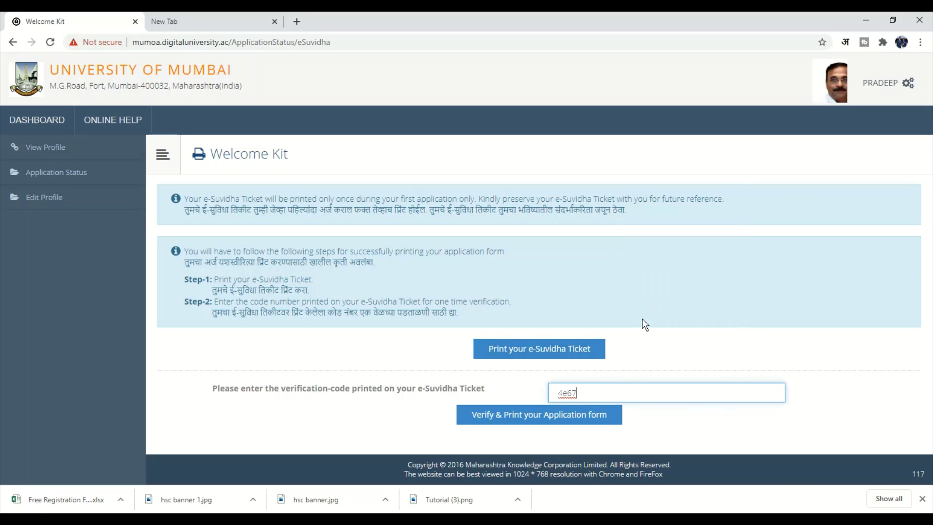
Verify the code, dismiss the invalid-code alert, and verify again to show the application form
{"action": "left_click", "coordinate": [554, 424]}
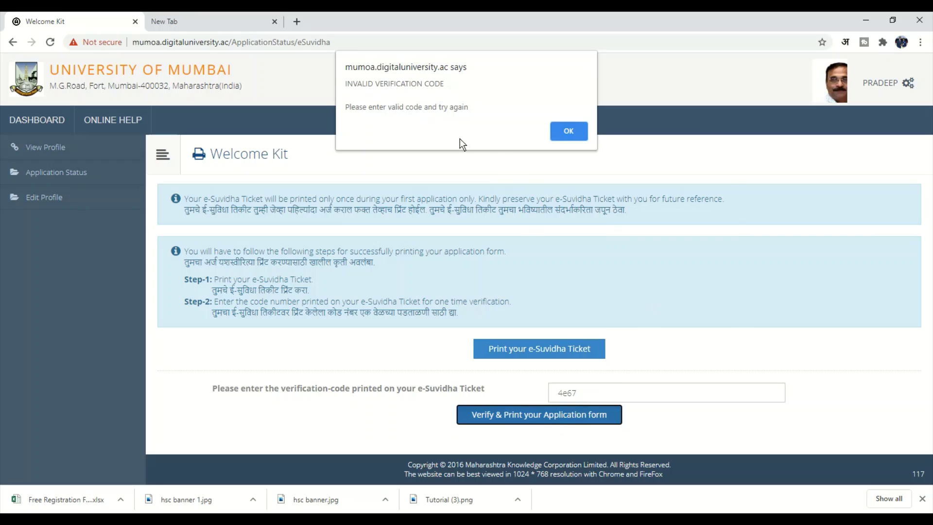
{"action": "left_click", "coordinate": [562, 137]}
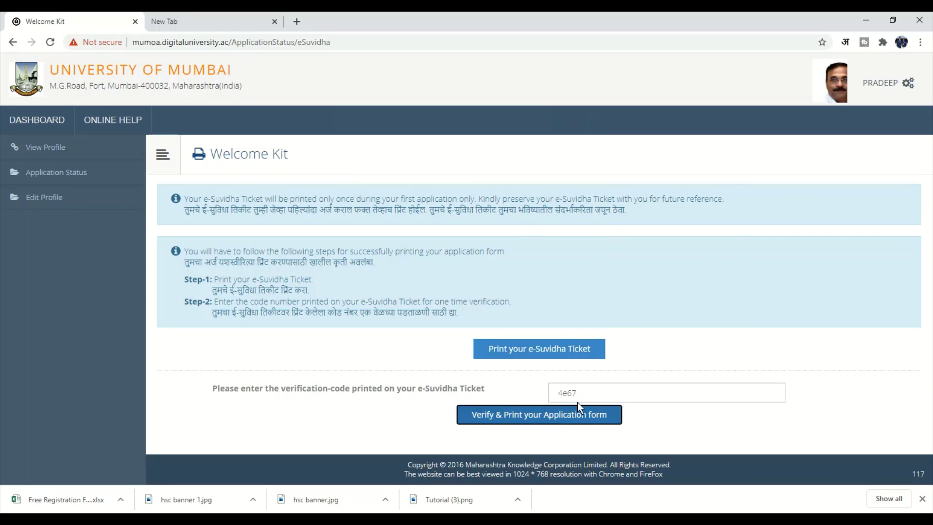
{"action": "left_click", "coordinate": [560, 395]}
{"action": "left_click", "coordinate": [586, 423]}
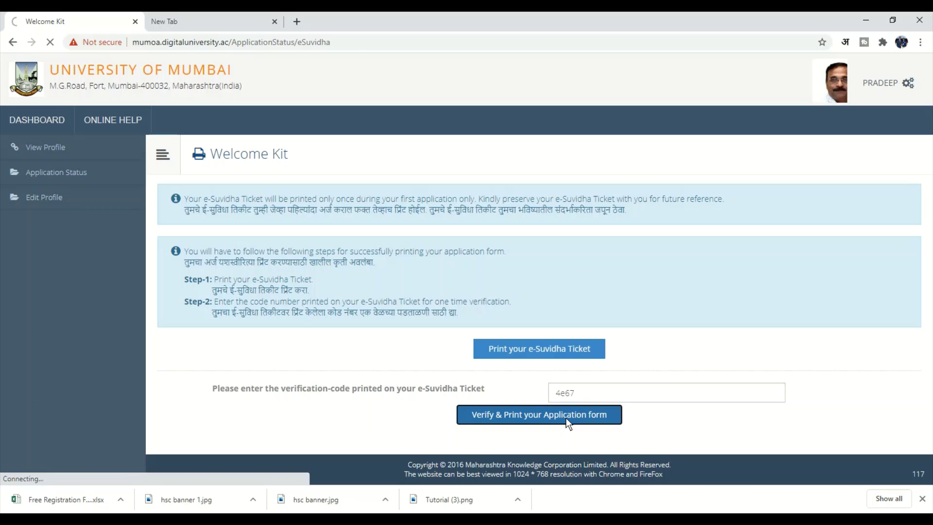
{"action": "scroll", "coordinate": [553, 232], "scroll_direction": "down", "scroll_amount": 1}
{"action": "scroll", "coordinate": [552, 232], "scroll_direction": "down", "scroll_amount": 15}
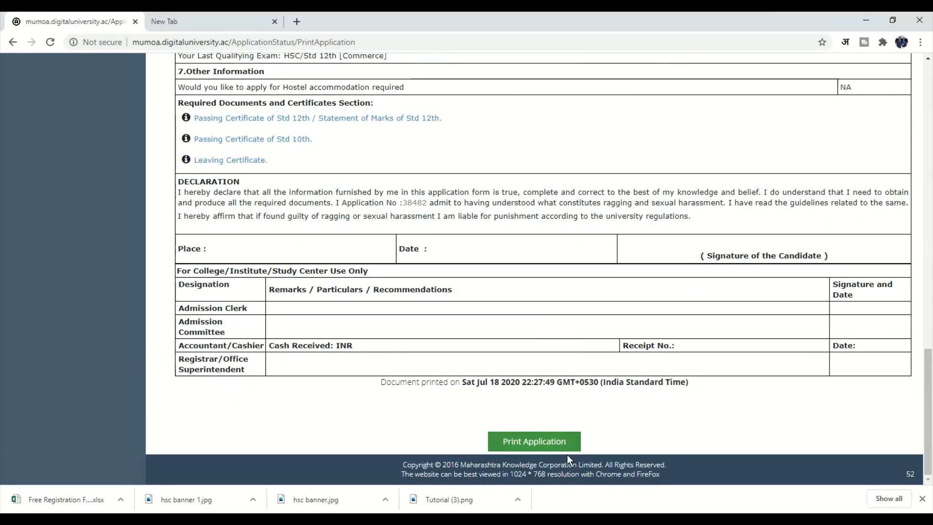
Save the application form as a PDF named APPLICATION FORM
{"action": "left_click", "coordinate": [529, 443]}
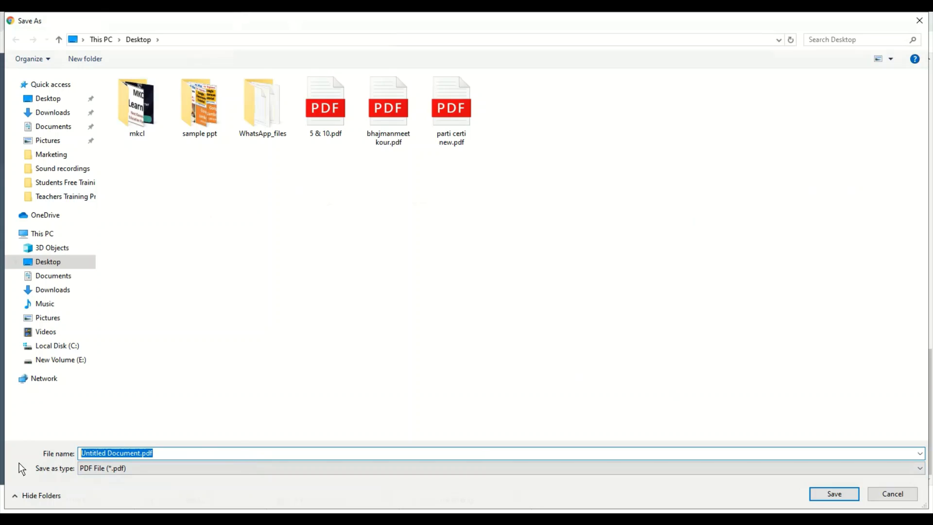
{"action": "type", "text": "APPLIC"}
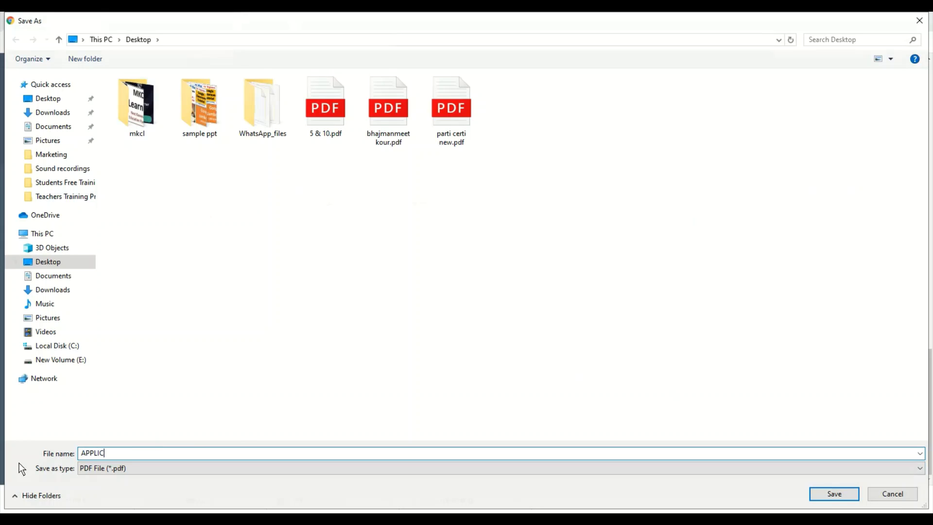
{"action": "type", "text": "ATION FORM"}
{"action": "key", "text": "Return"}
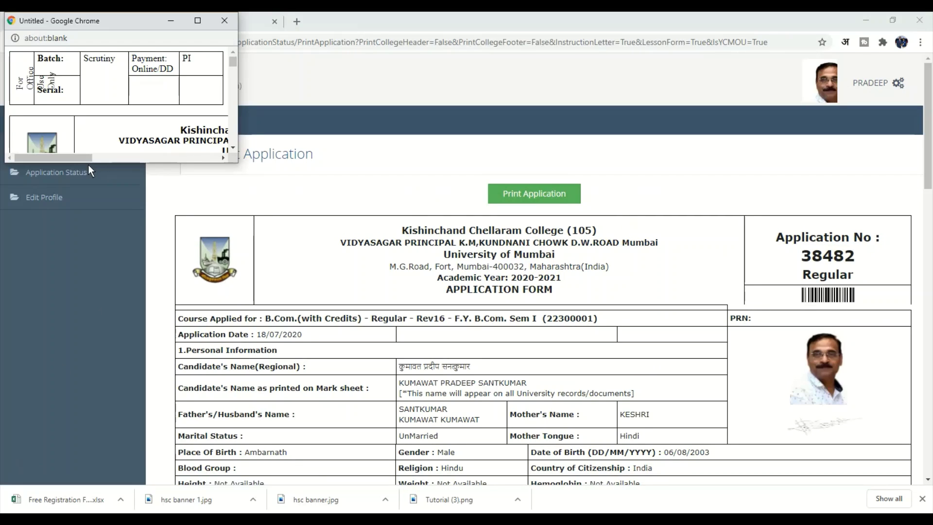
Maximize the print window to review the form, then close it
{"action": "left_click_drag", "start_coordinate": [74, 156], "coordinate": [37, 179]}
{"action": "left_click", "coordinate": [198, 21]}
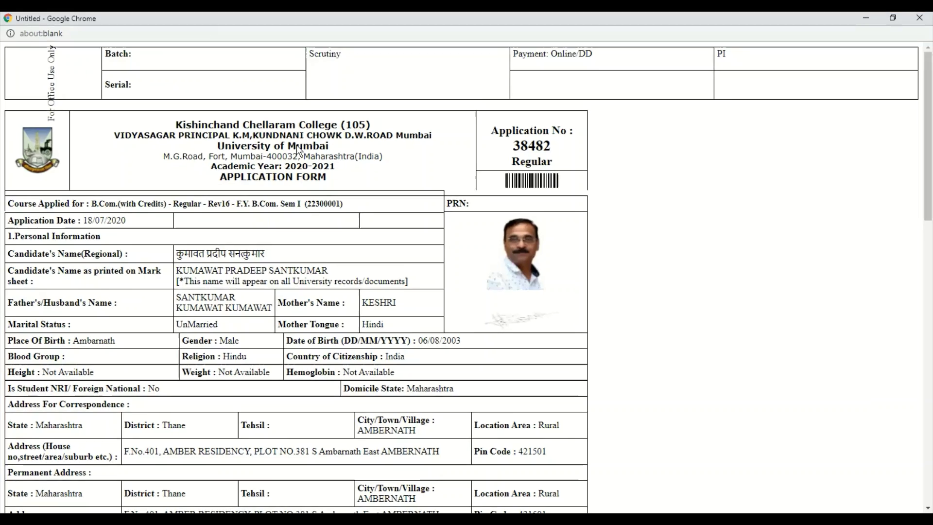
{"action": "scroll", "coordinate": [357, 256], "scroll_direction": "down", "scroll_amount": 15}
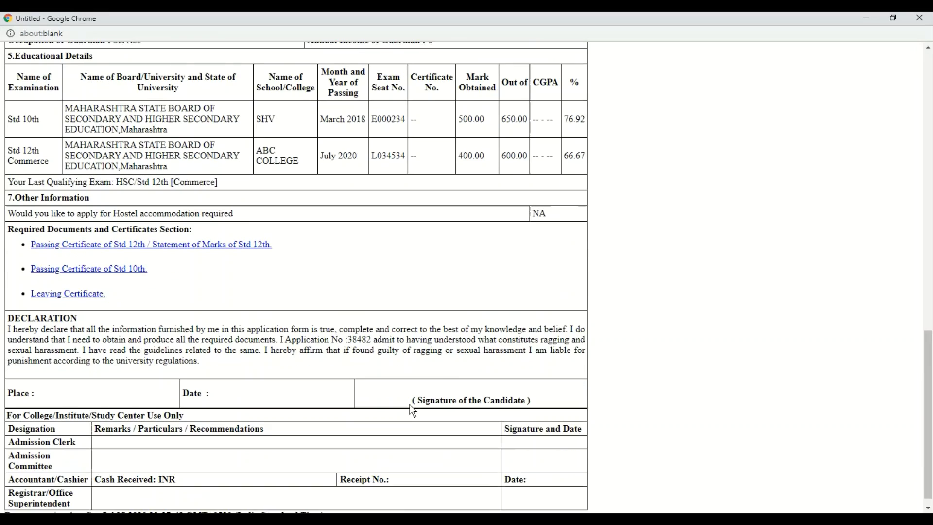
{"action": "scroll", "coordinate": [415, 410], "scroll_direction": "up", "scroll_amount": 15}
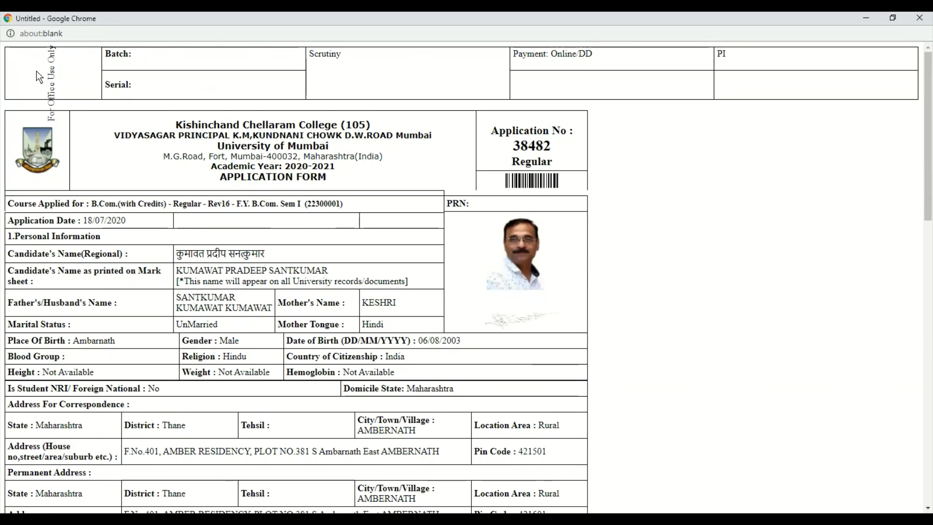
{"action": "left_click", "coordinate": [920, 19]}
{"action": "scroll", "coordinate": [589, 256], "scroll_direction": "down", "scroll_amount": 8}
{"action": "scroll", "coordinate": [597, 294], "scroll_direction": "down", "scroll_amount": 15}
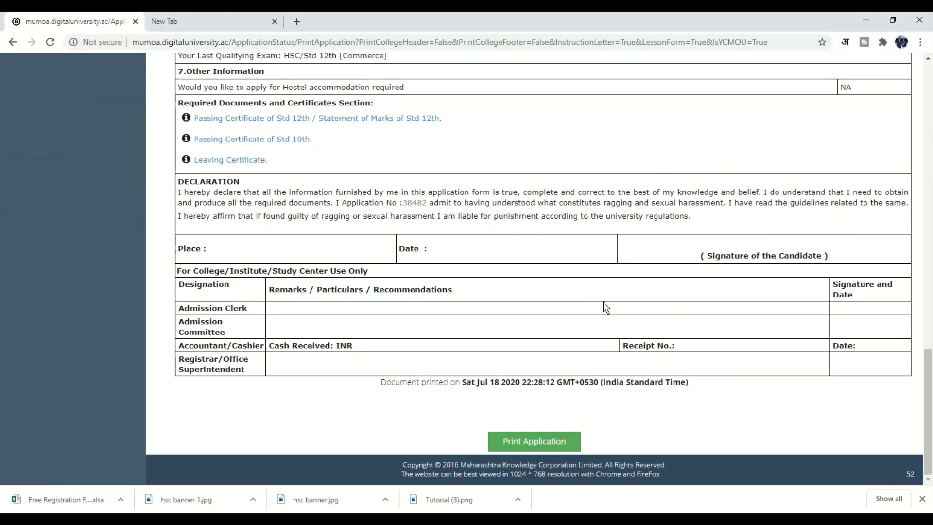
{"action": "scroll", "coordinate": [605, 304], "scroll_direction": "up", "scroll_amount": 14}
{"action": "scroll", "coordinate": [605, 303], "scroll_direction": "up", "scroll_amount": 10}
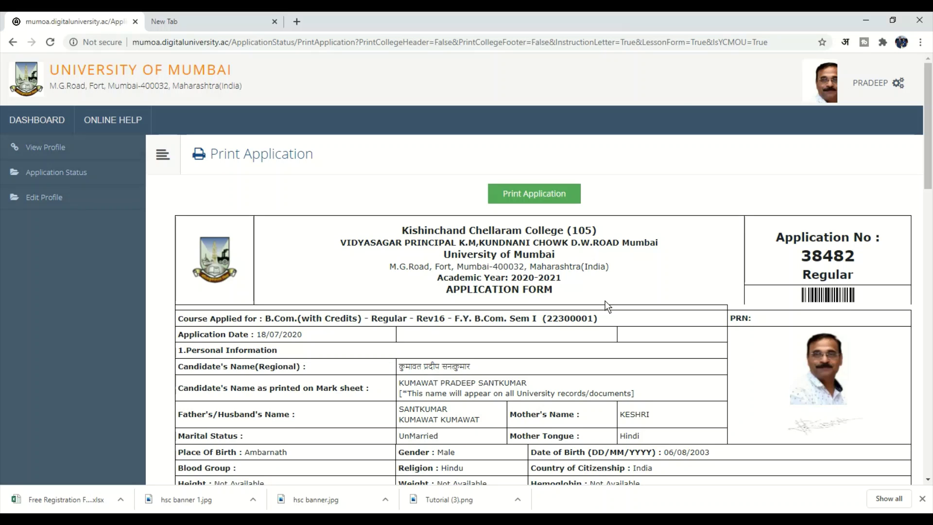
{"action": "scroll", "coordinate": [473, 253], "scroll_direction": "down", "scroll_amount": 20}
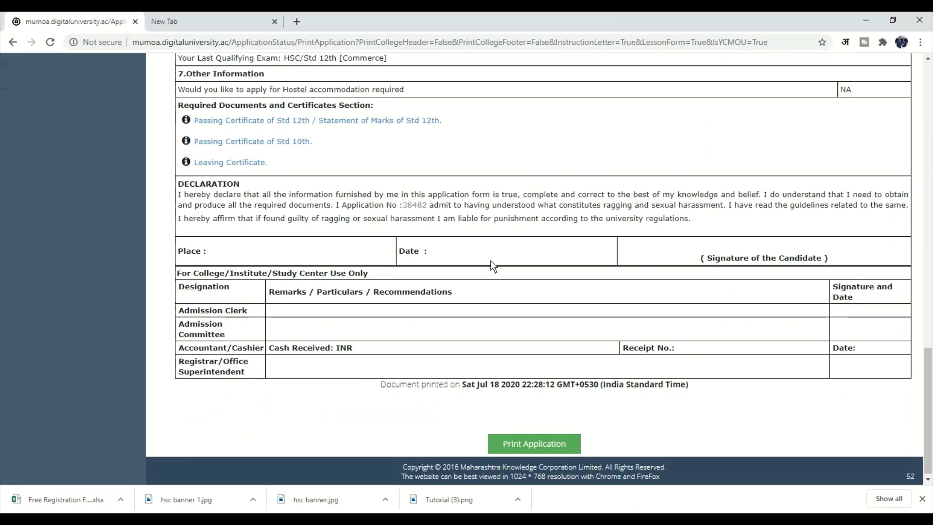
{"action": "scroll", "coordinate": [585, 278], "scroll_direction": "up", "scroll_amount": 20}
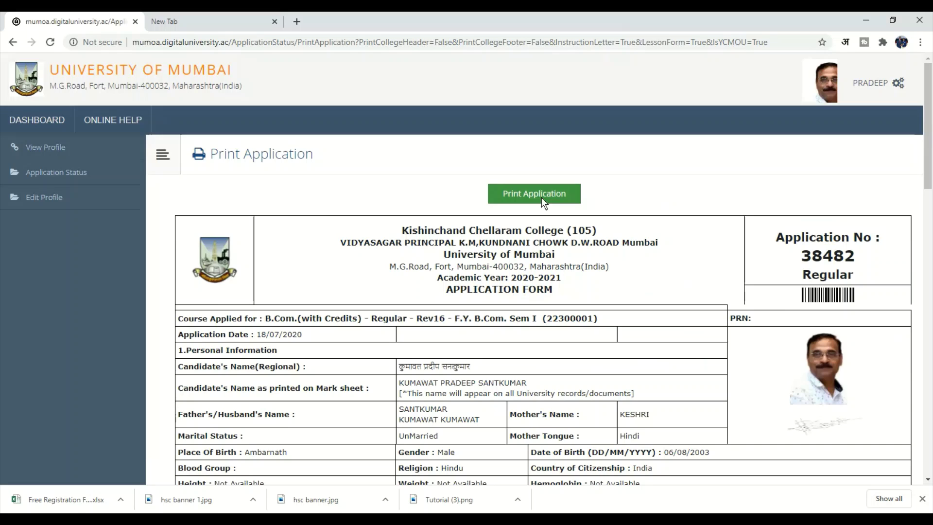
{"action": "scroll", "coordinate": [276, 177], "scroll_direction": "down", "scroll_amount": 20}
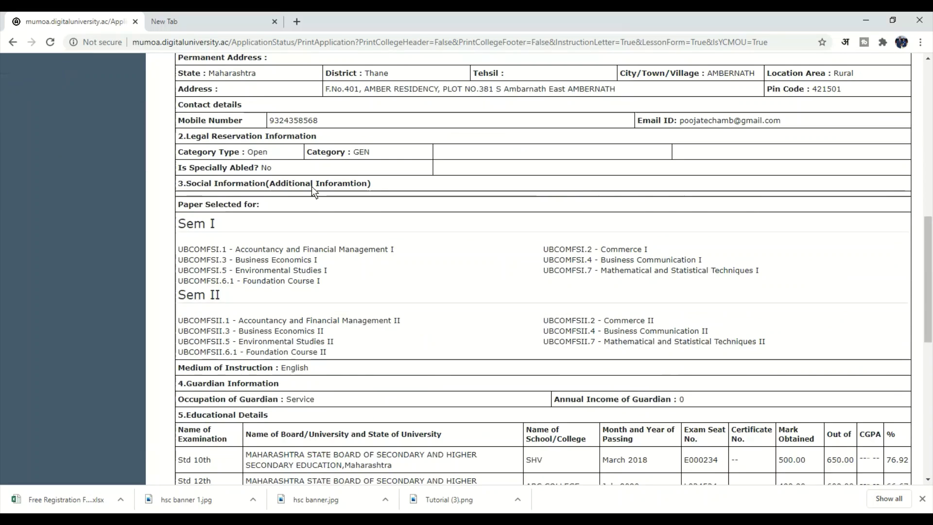
{"action": "scroll", "coordinate": [535, 241], "scroll_direction": "up", "scroll_amount": 20}
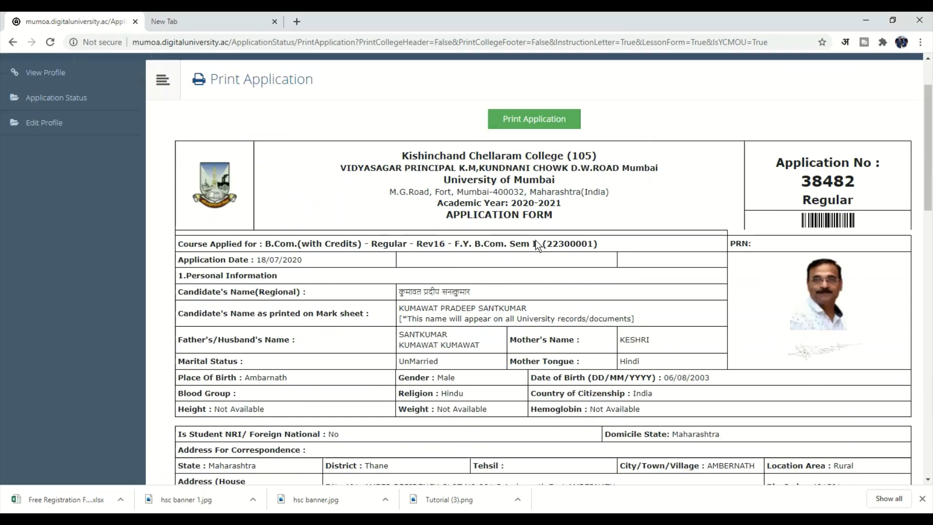